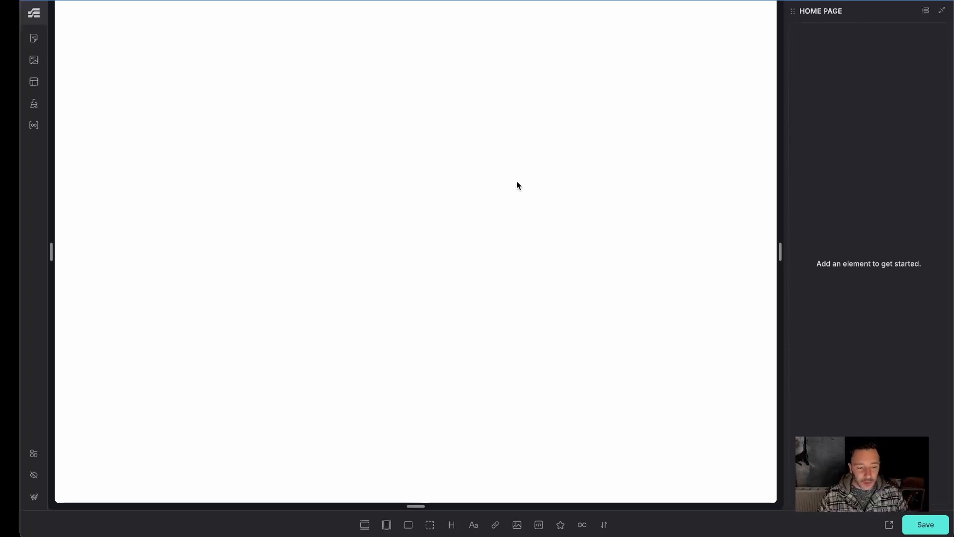
Step: Leave the builder without saving to view the WordPress Pages list and the Home Page's edit options, and relaunch Etch
{"action": "left_click", "coordinate": [34, 499]}
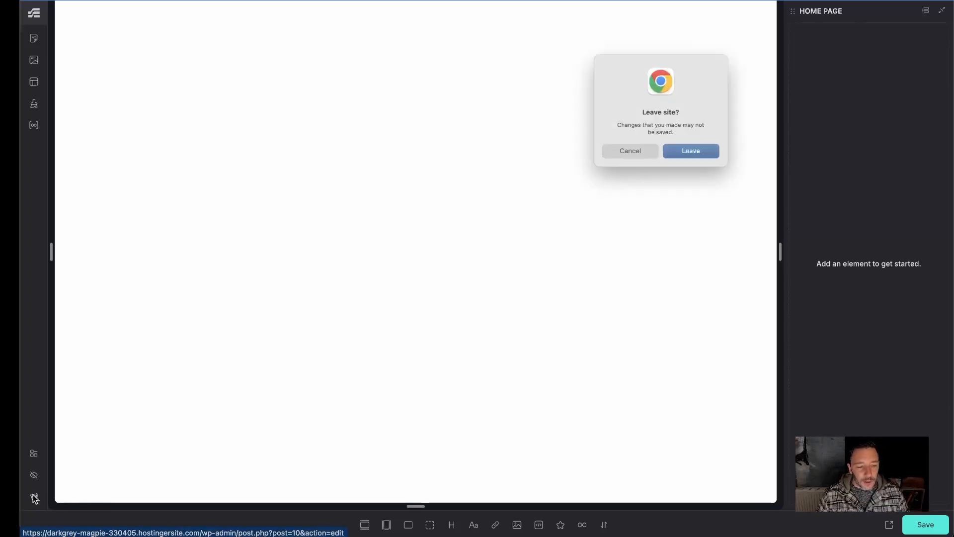
{"action": "left_click", "coordinate": [685, 161]}
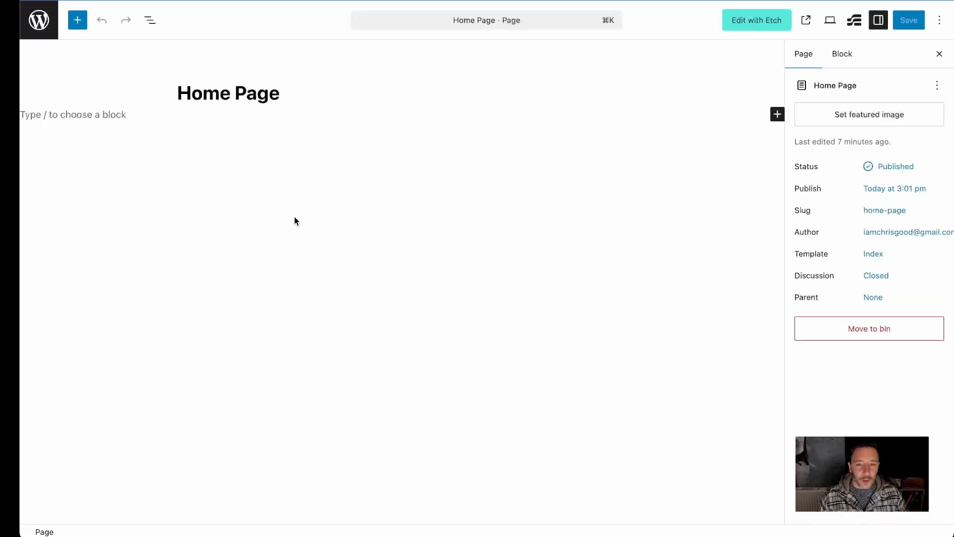
{"action": "left_click", "coordinate": [41, 23]}
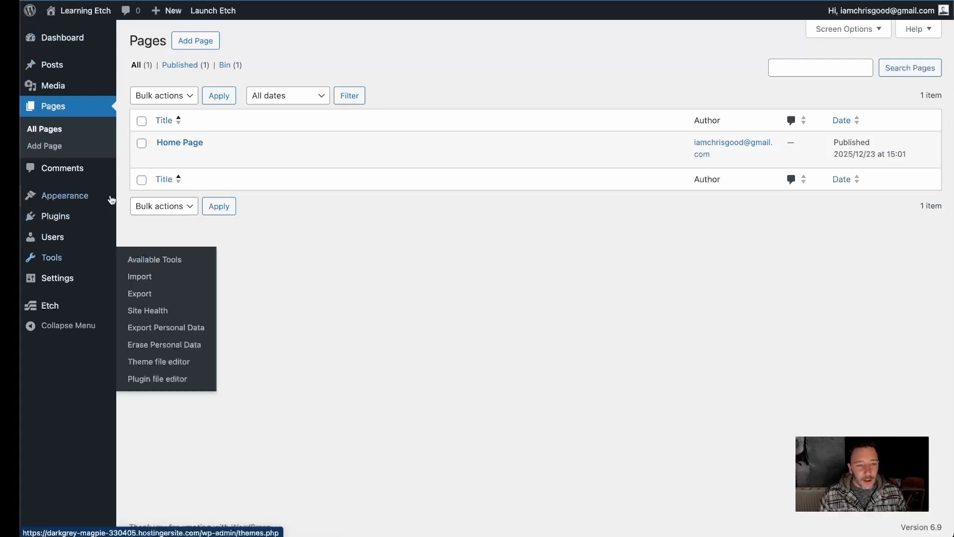
{"action": "mouse_move", "coordinate": [299, 162]}
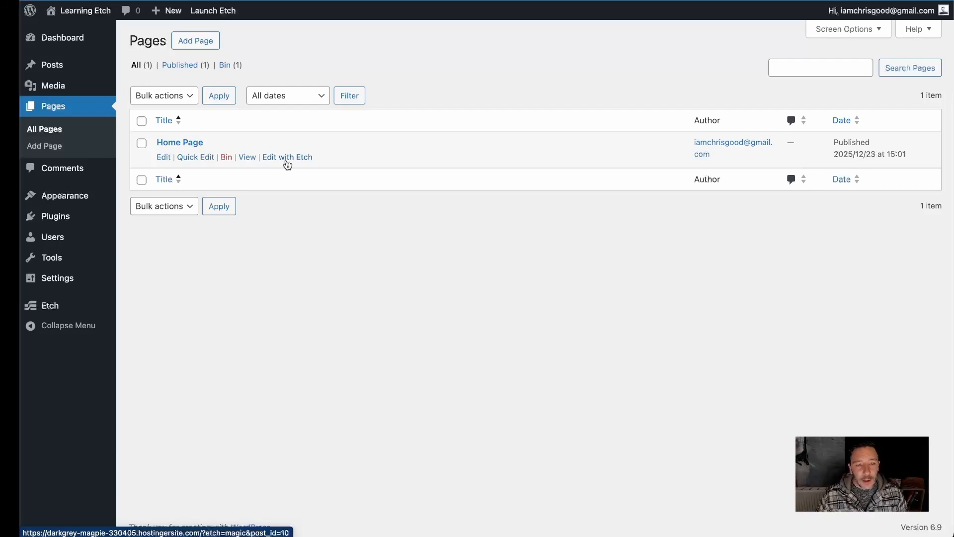
{"action": "left_click", "coordinate": [218, 13]}
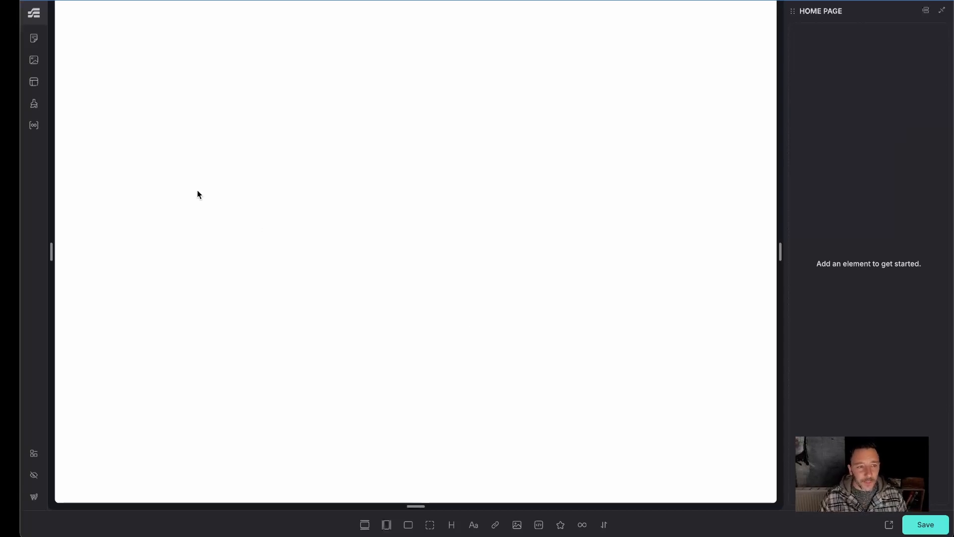
Step: Create a new page titled About in the Content Hub's Pages, keeping the suggested slug and Publish status
{"action": "left_click", "coordinate": [36, 41]}
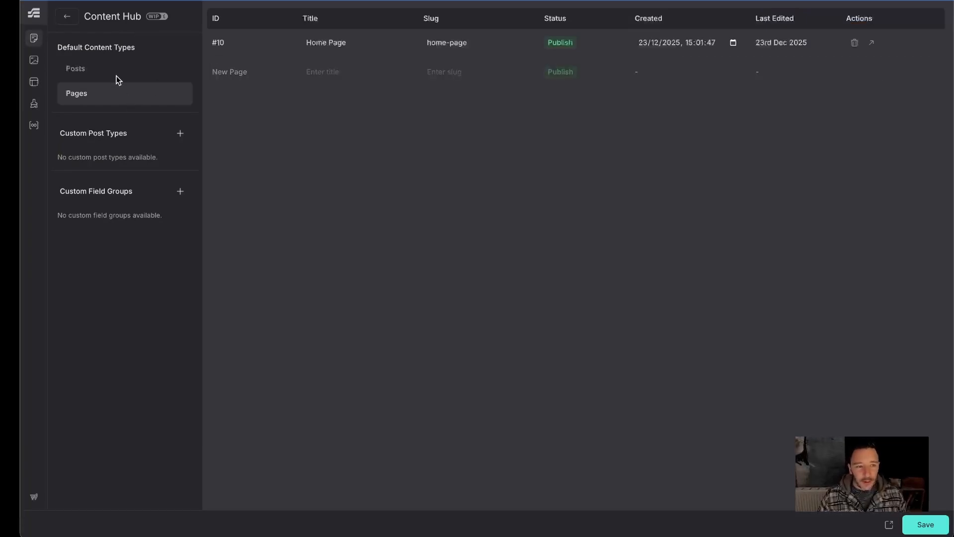
{"action": "left_click", "coordinate": [96, 74]}
{"action": "left_click", "coordinate": [88, 98]}
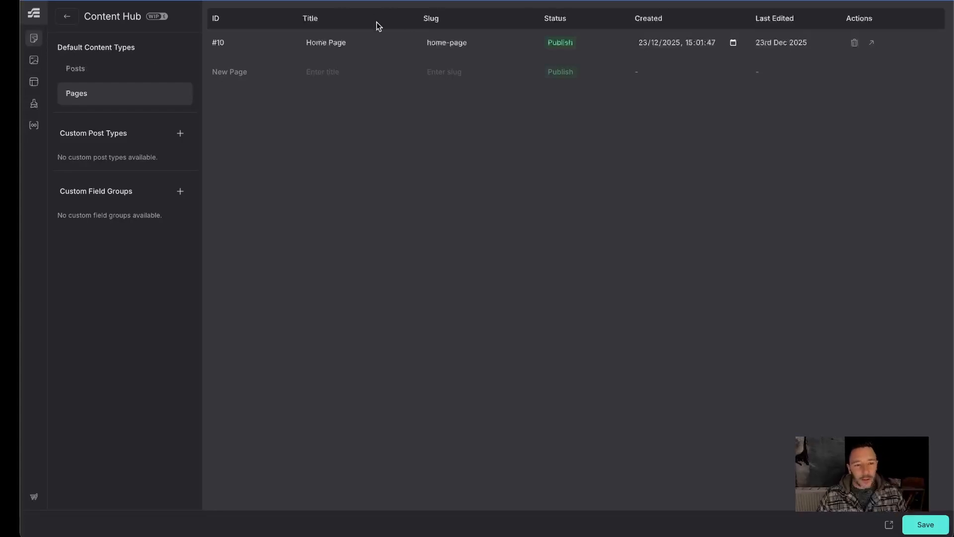
{"action": "mouse_move", "coordinate": [383, 67]}
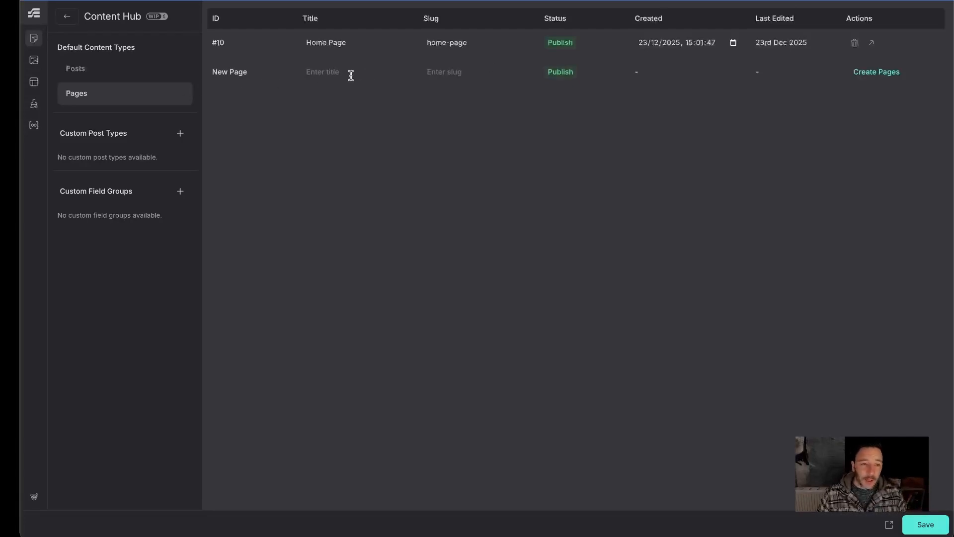
{"action": "left_click", "coordinate": [330, 71]}
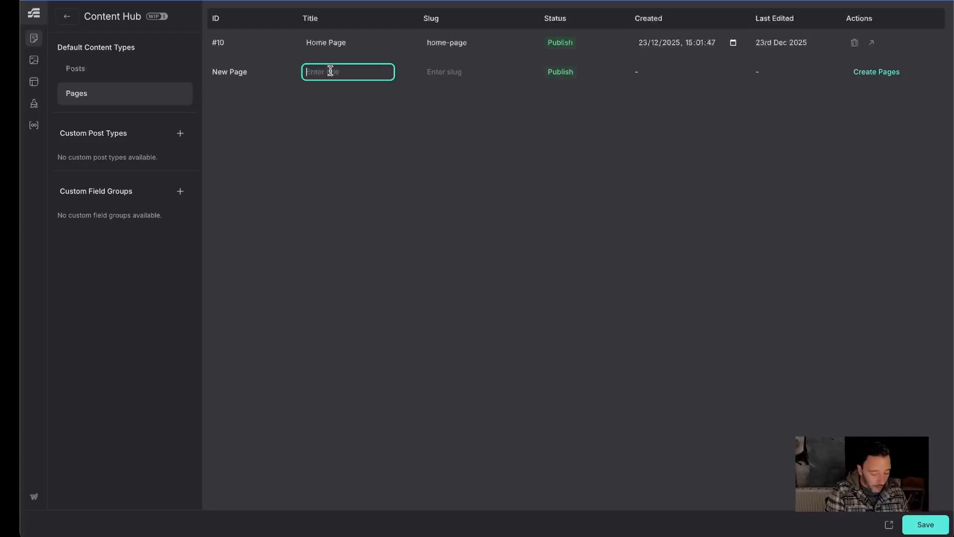
{"action": "type", "text": "About"}
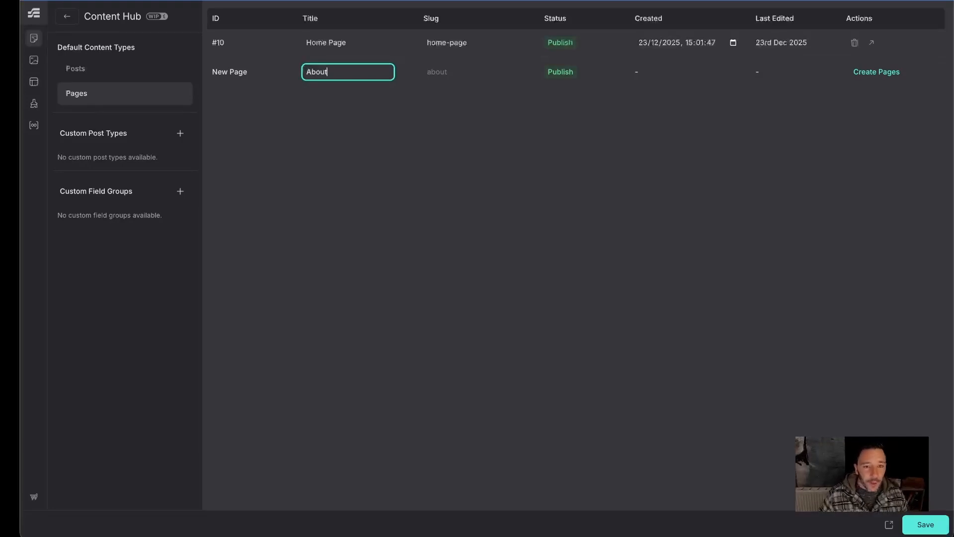
{"action": "left_click", "coordinate": [470, 79]}
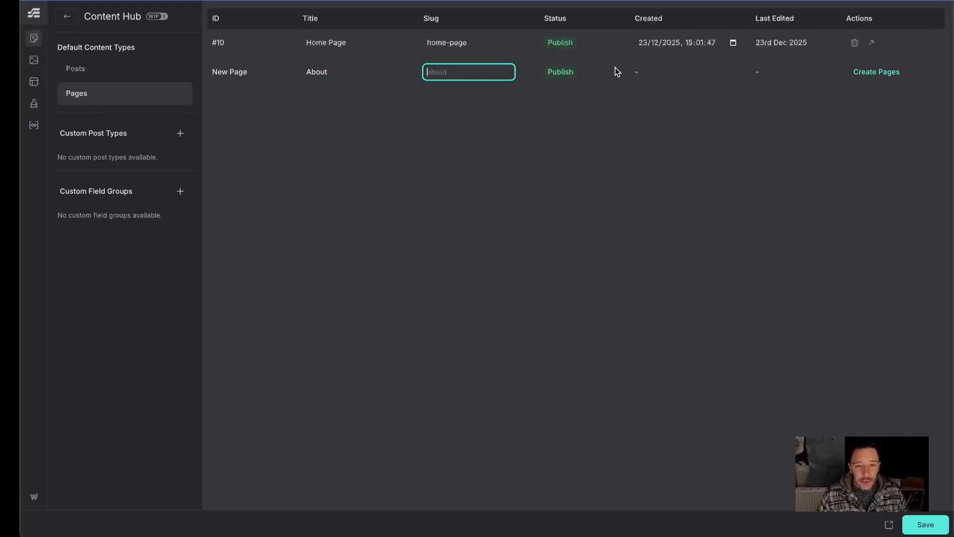
{"action": "left_click", "coordinate": [870, 71]}
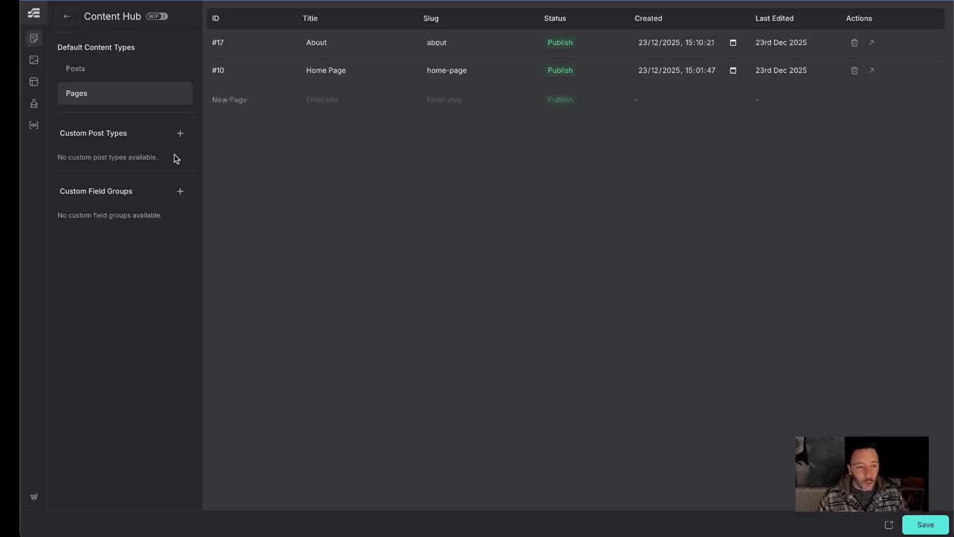
Step: Create a custom post type with the plural label Reviews and singular label Review, keeping the default slug and settings
{"action": "left_click", "coordinate": [180, 133]}
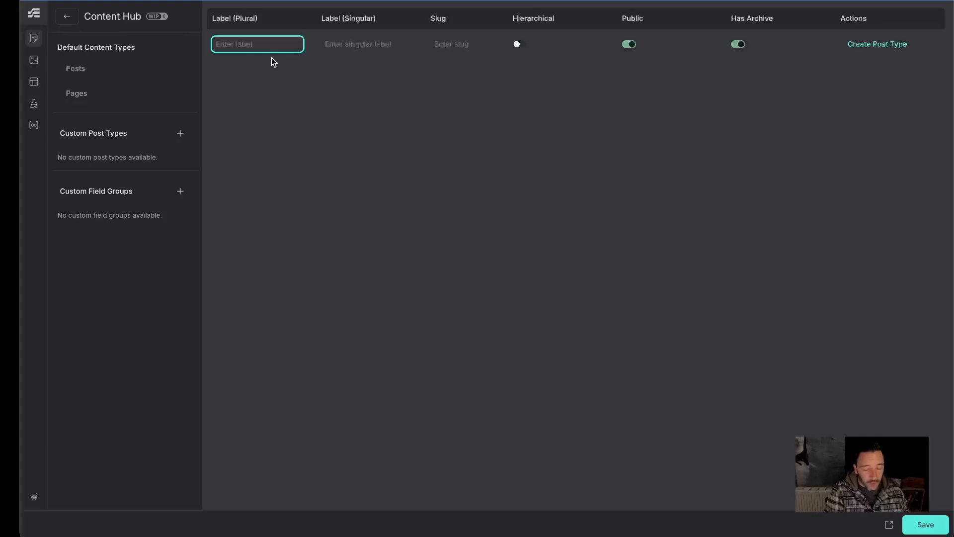
{"action": "type", "text": "reviews"}
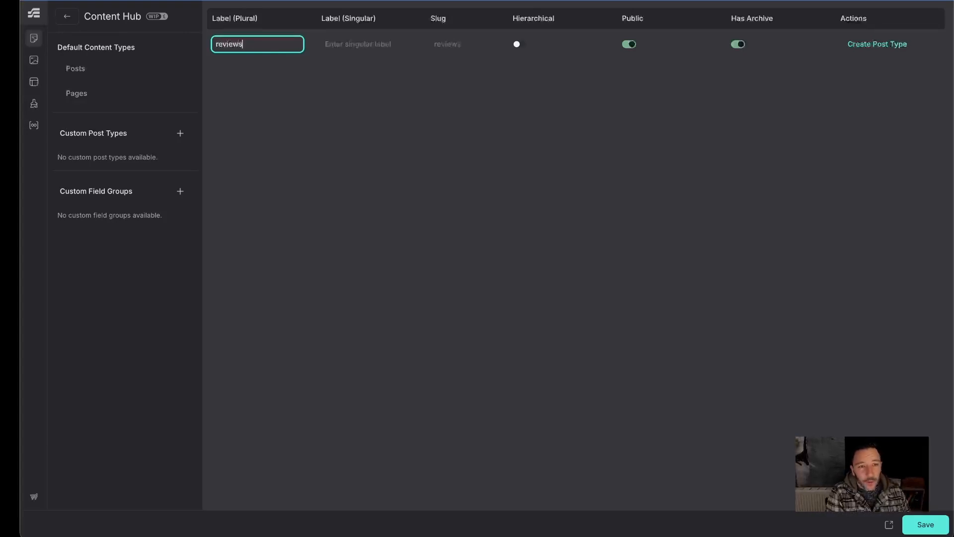
{"action": "key", "text": "BackSpace"}
{"action": "key", "text": "BackSpace"}
{"action": "key", "text": "BackSpace"}
{"action": "key", "text": "BackSpace"}
{"action": "key", "text": "BackSpace"}
{"action": "key", "text": "BackSpace"}
{"action": "key", "text": "BackSpace"}
{"action": "type", "text": "Reviews"}
{"action": "key", "text": "Tab"}
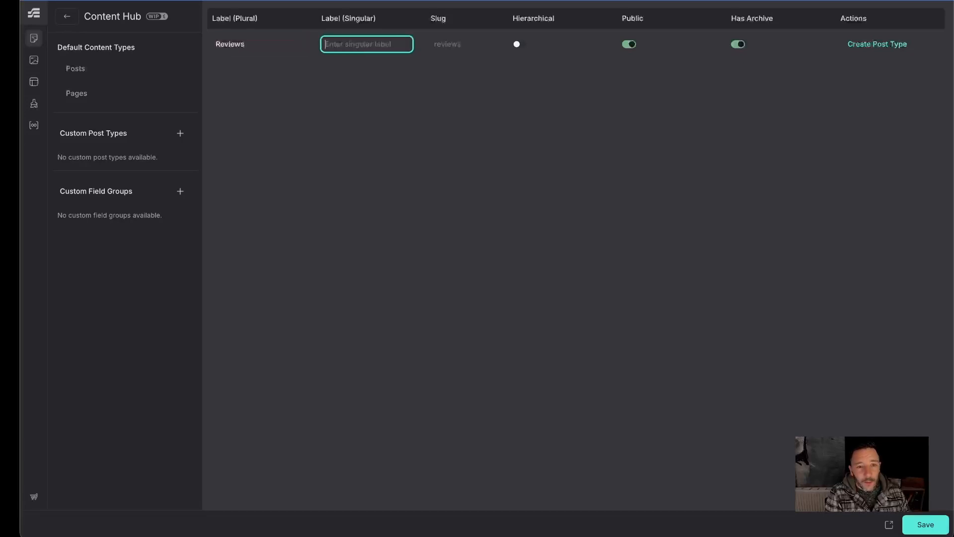
{"action": "type", "text": "Review"}
{"action": "key", "text": "Tab"}
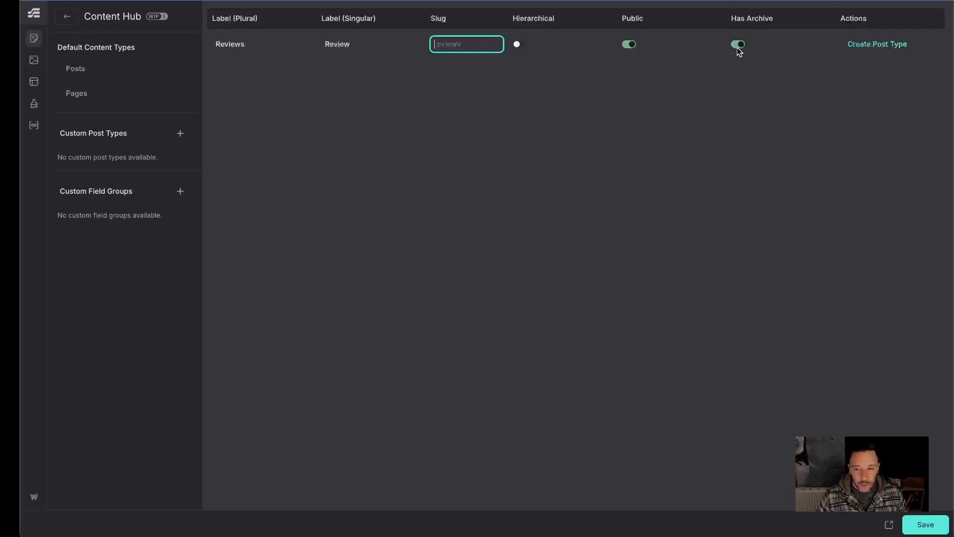
{"action": "left_click", "coordinate": [867, 44]}
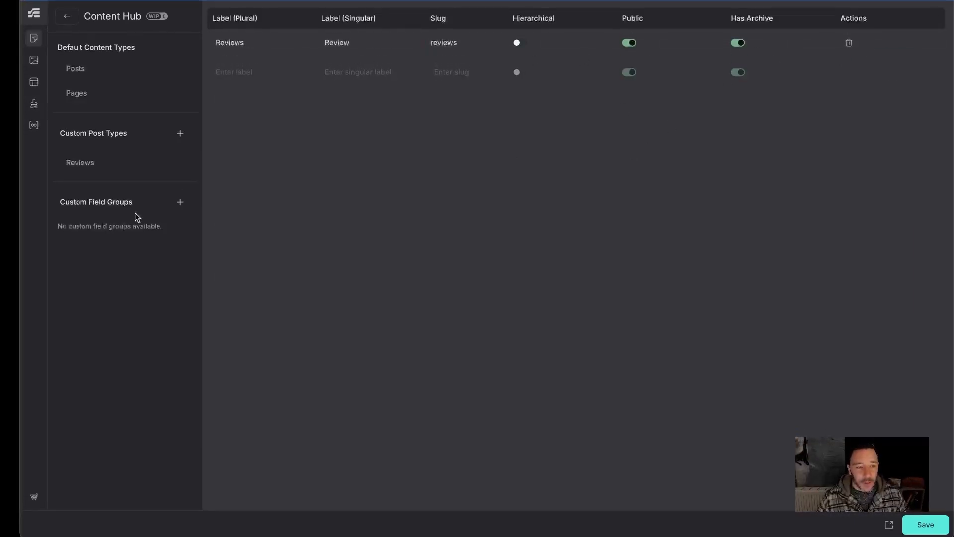
Step: Look at the new custom field group form and the media upload dialog, closing each without changes
{"action": "left_click", "coordinate": [180, 204]}
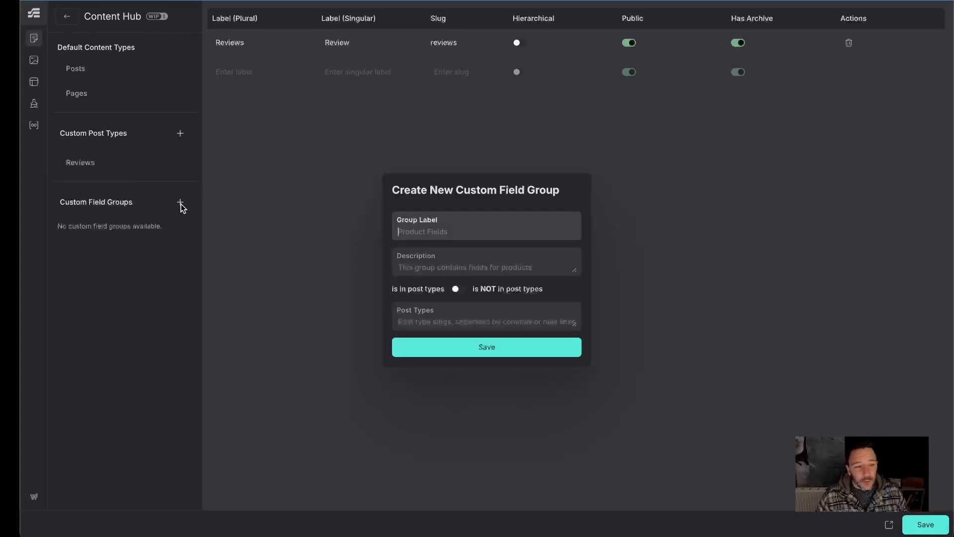
{"action": "left_click", "coordinate": [285, 277]}
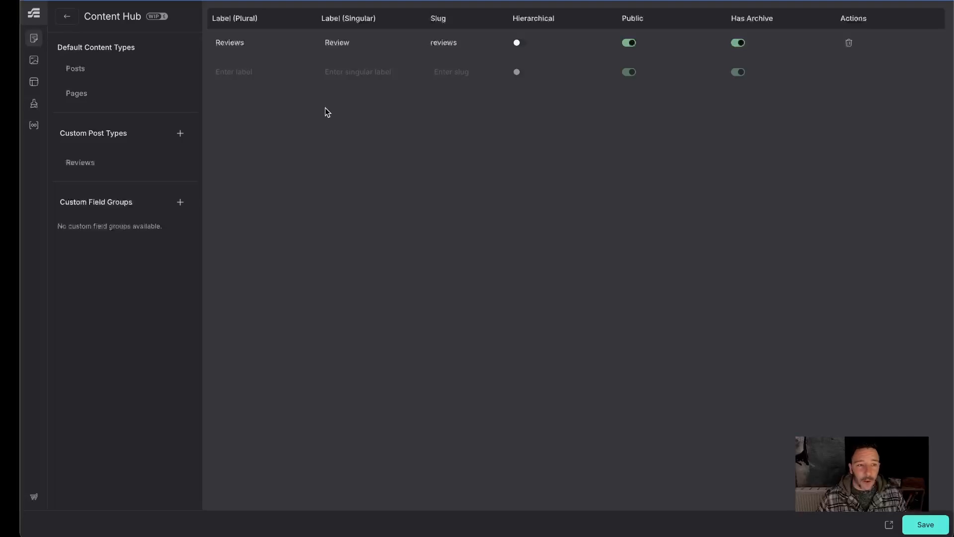
{"action": "left_click", "coordinate": [34, 60]}
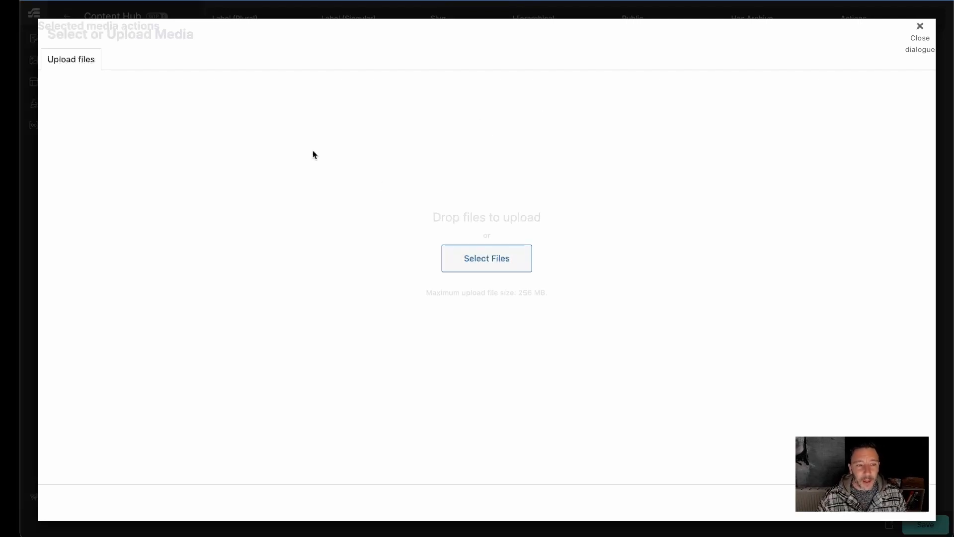
{"action": "left_click", "coordinate": [920, 28]}
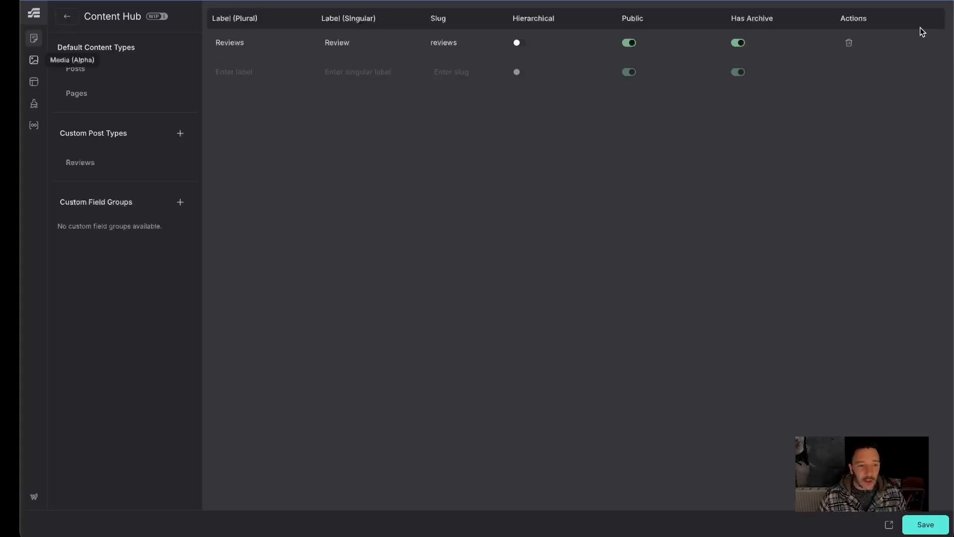
Step: Examine the template overview, including the edit and reset options for the Index and 404 Error Page templates
{"action": "left_click", "coordinate": [36, 85]}
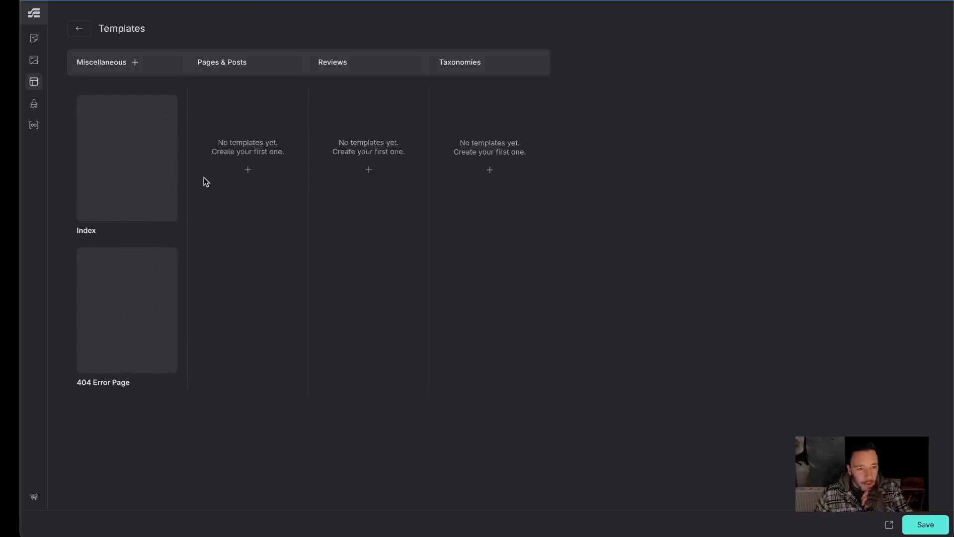
{"action": "mouse_move", "coordinate": [139, 164]}
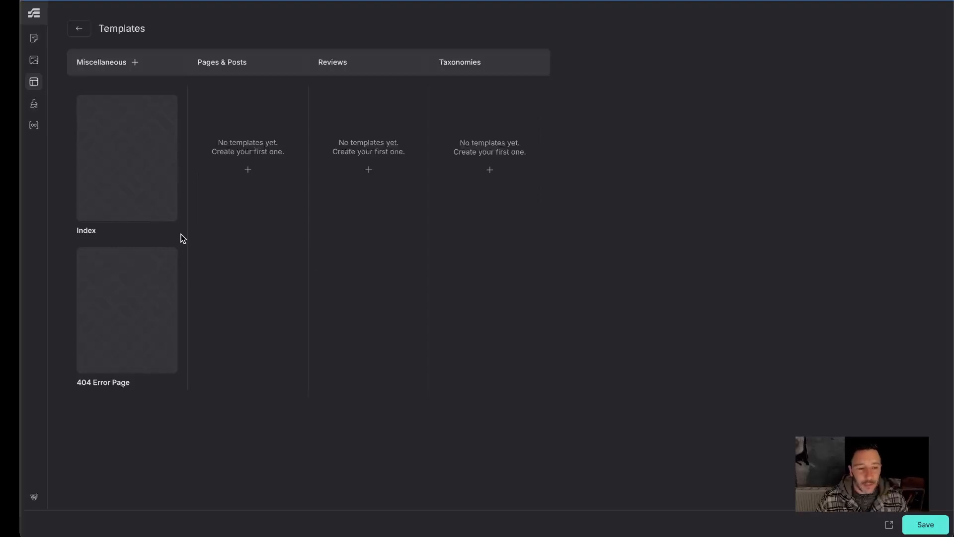
{"action": "mouse_move", "coordinate": [167, 195]}
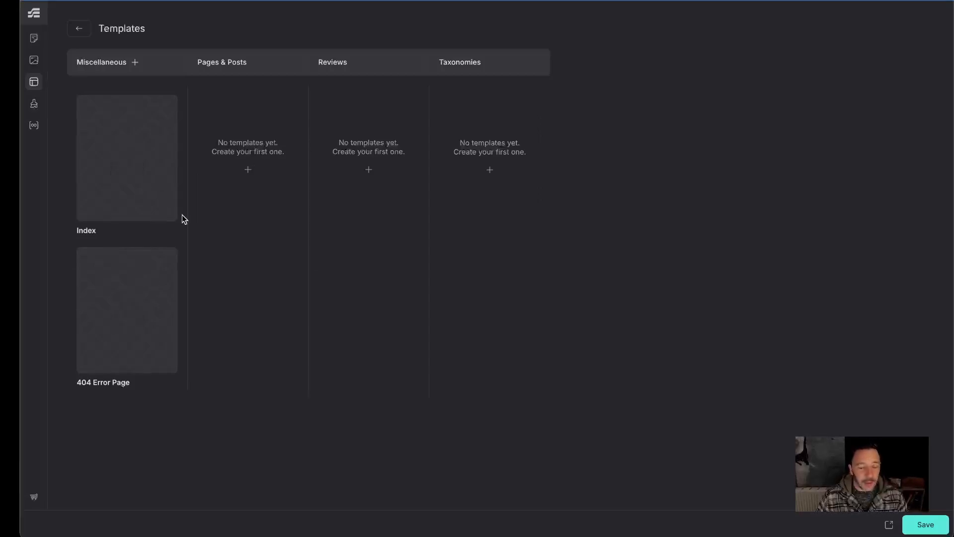
{"action": "mouse_move", "coordinate": [114, 336]}
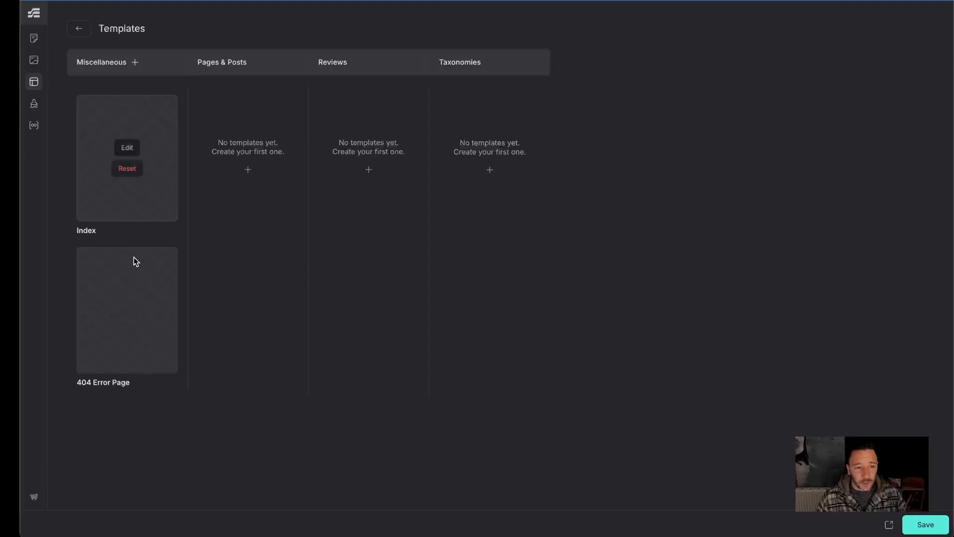
Step: Browse the Style Manager's selectors by class, custom, tag and ID, and return to showing all
{"action": "left_click", "coordinate": [34, 104]}
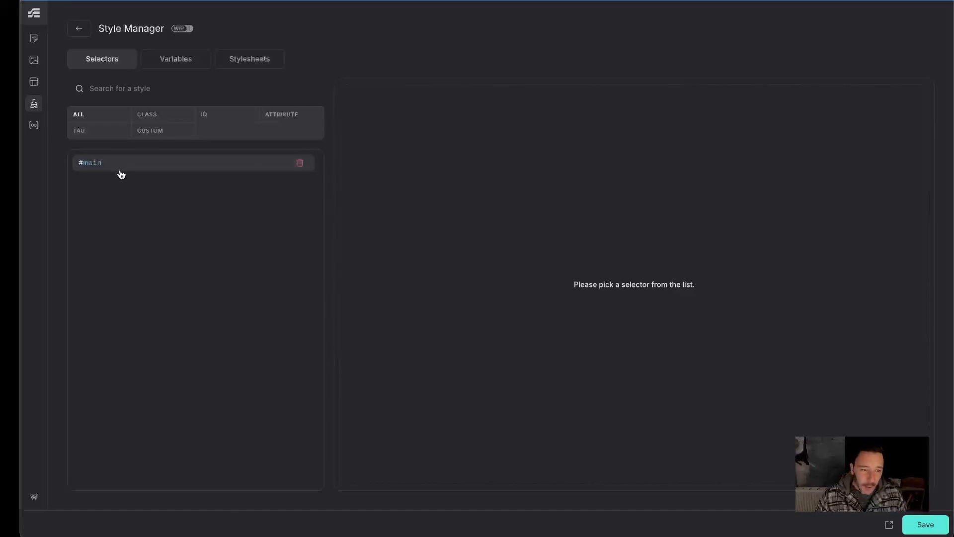
{"action": "left_click", "coordinate": [158, 117]}
{"action": "left_click", "coordinate": [157, 132]}
{"action": "left_click", "coordinate": [107, 133]}
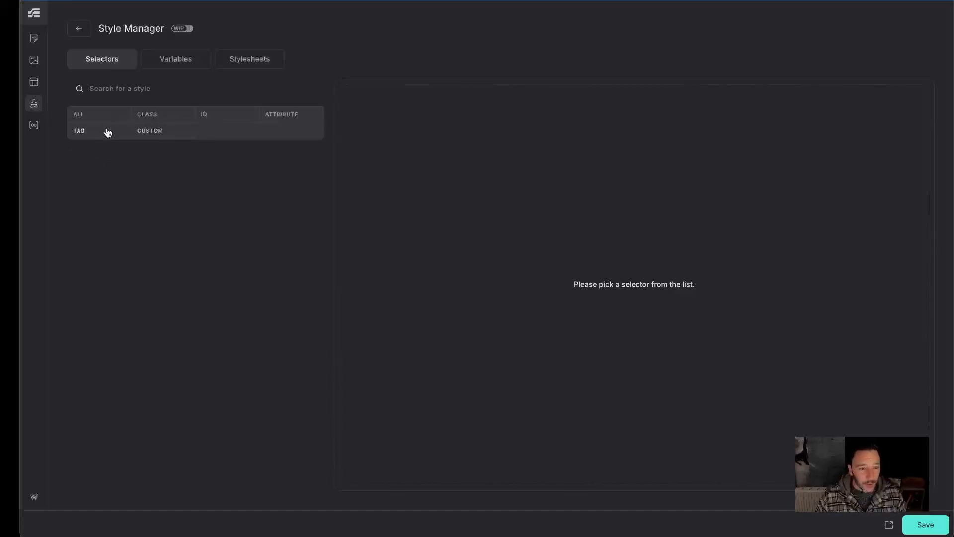
{"action": "left_click", "coordinate": [213, 113]}
{"action": "left_click", "coordinate": [78, 115]}
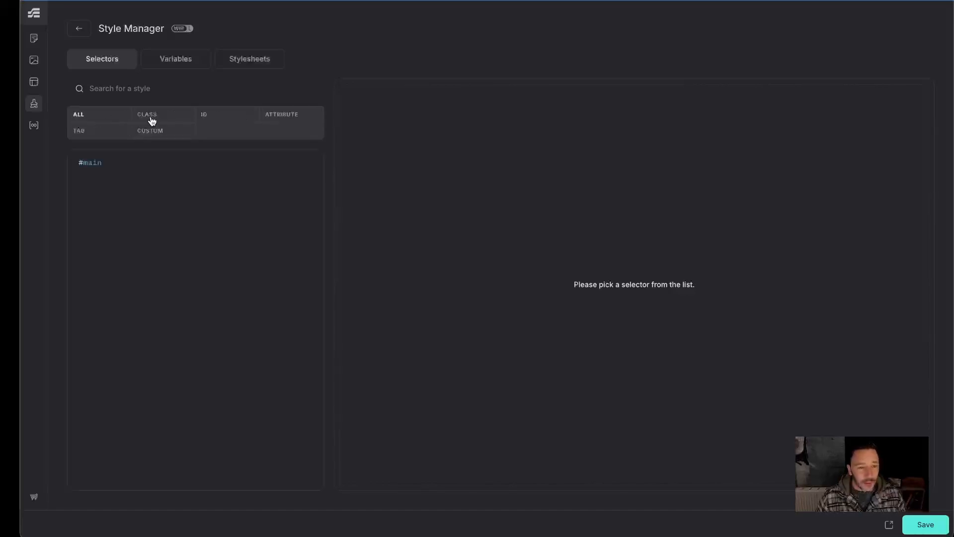
Step: Search the style selectors for "testimon" and clear the search
{"action": "left_click", "coordinate": [135, 89]}
{"action": "type", "text": "t"}
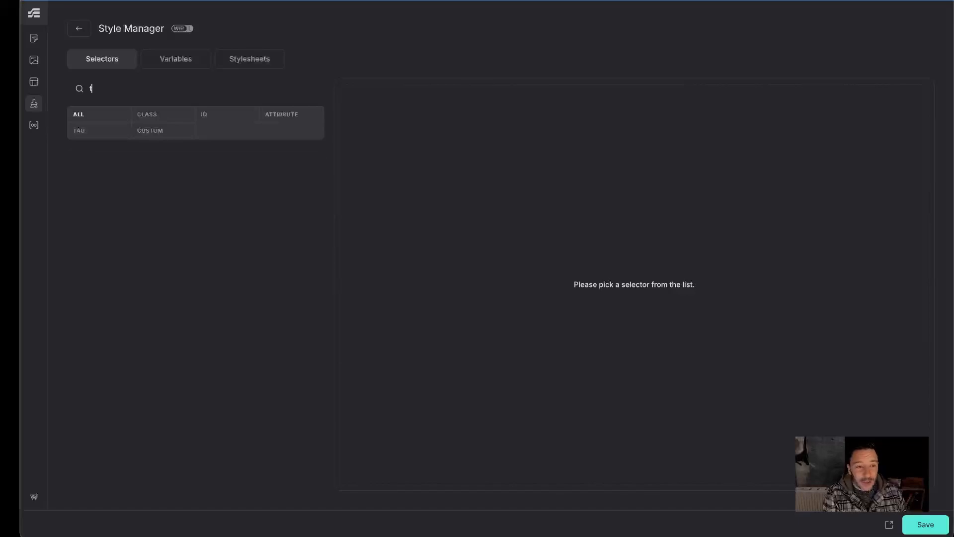
{"action": "type", "text": "estimon"}
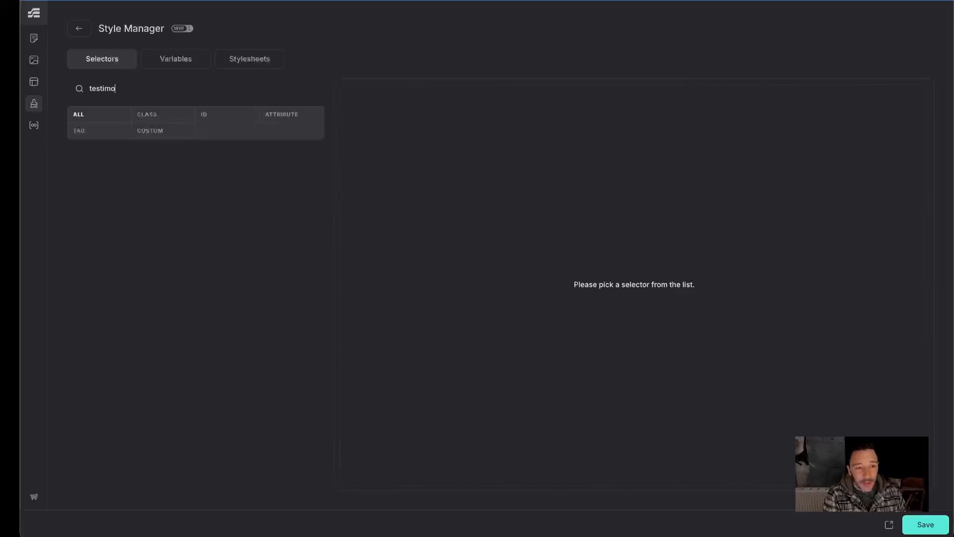
{"action": "key", "text": "BackSpace"}
{"action": "key", "text": "BackSpace"}
{"action": "key", "text": "BackSpace"}
{"action": "key", "text": "BackSpace"}
{"action": "key", "text": "BackSpace"}
{"action": "key", "text": "BackSpace"}
{"action": "key", "text": "BackSpace"}
{"action": "key", "text": "BackSpace"}
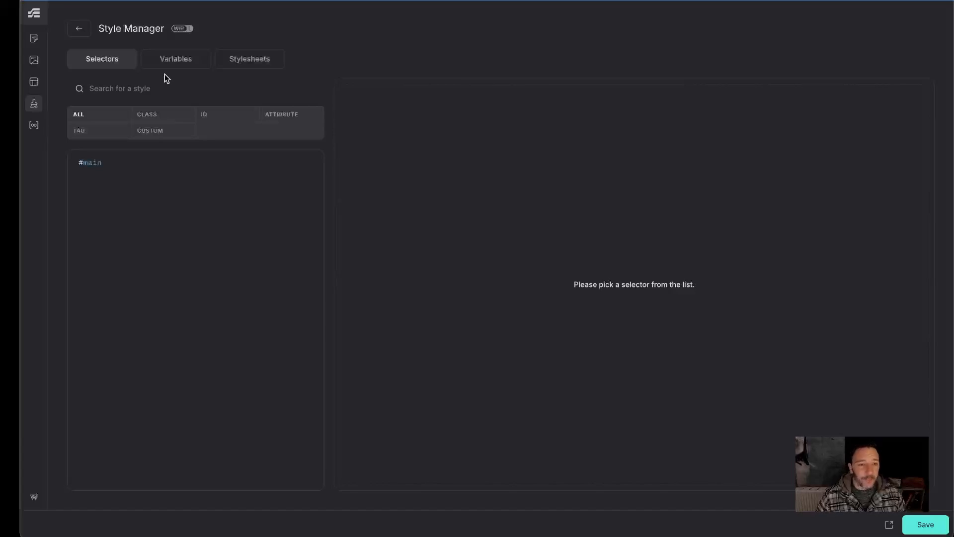
Step: Define a --primary variable with the value green in the :root rule of the default variable collection
{"action": "left_click", "coordinate": [172, 63]}
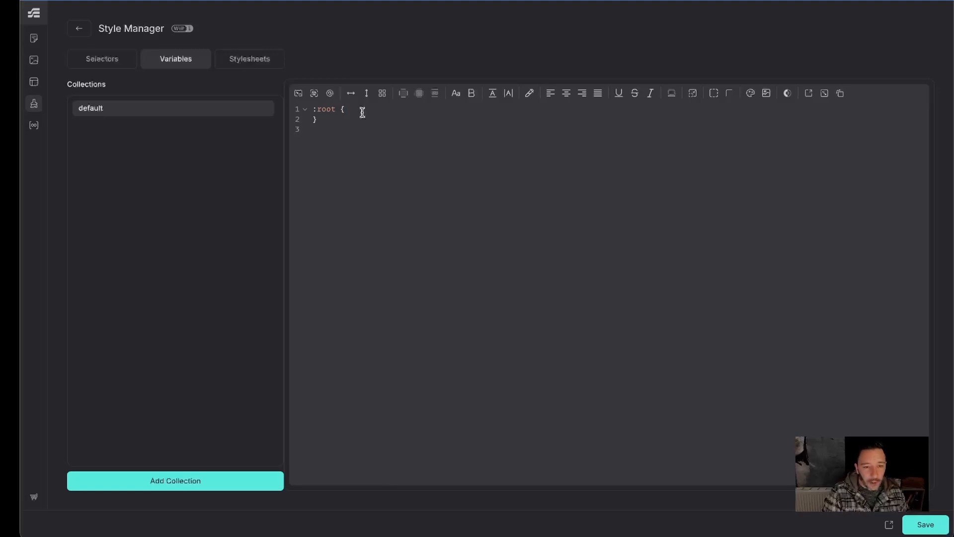
{"action": "left_click", "coordinate": [363, 112]}
{"action": "key", "text": "Return"}
{"action": "key", "text": "Return"}
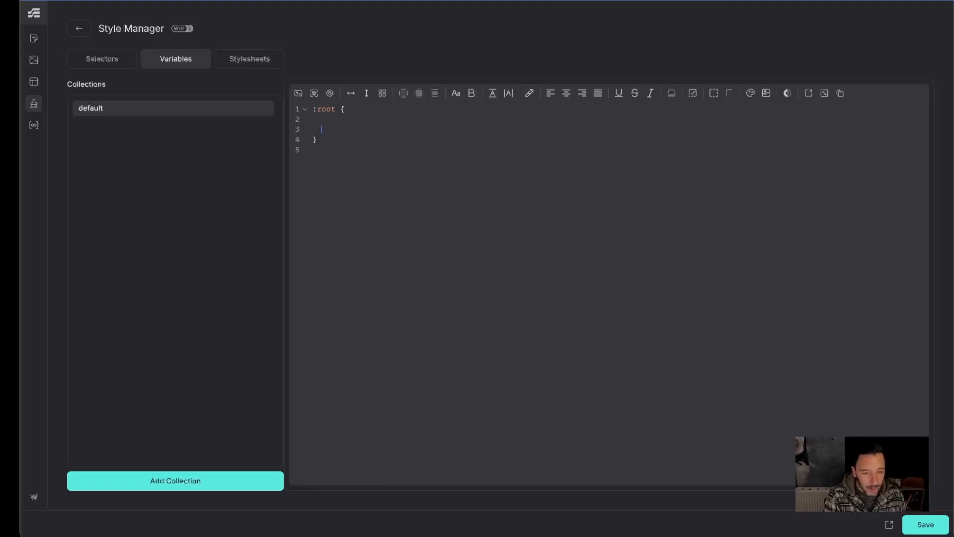
{"action": "type", "text": "--primary"}
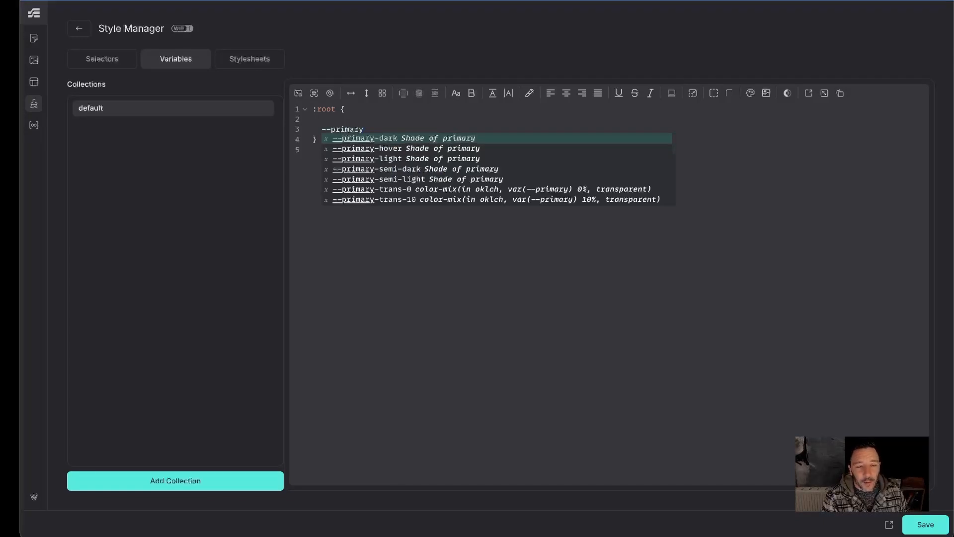
{"action": "type", "text": ": "}
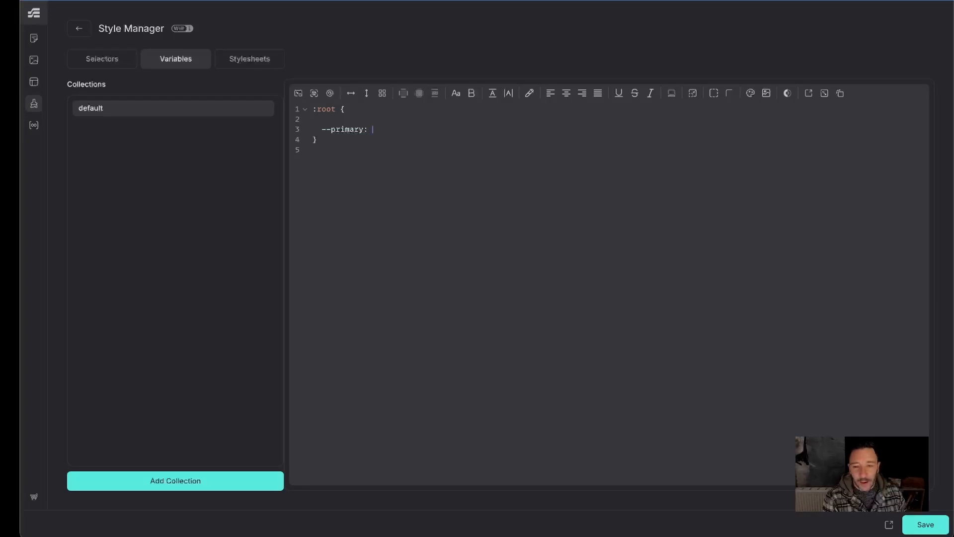
{"action": "type", "text": "green;   "}
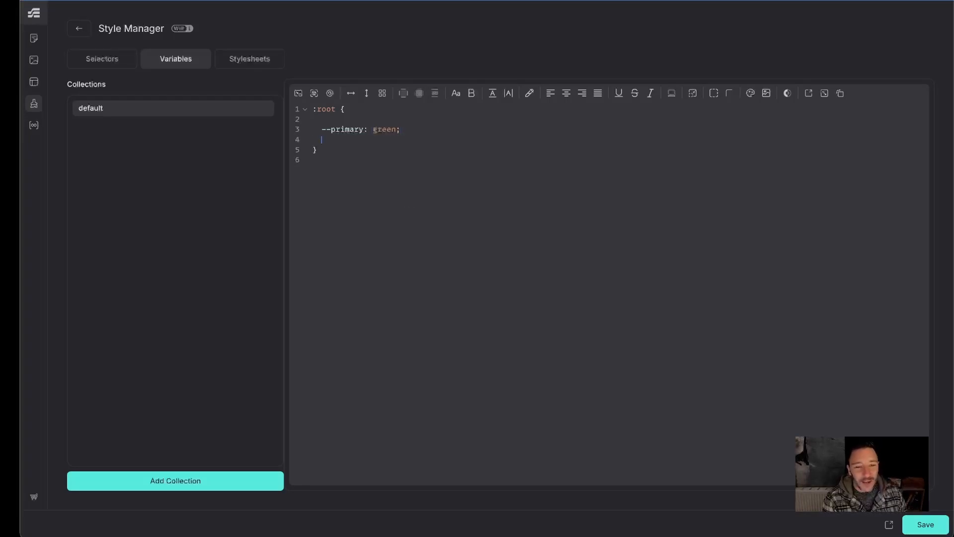
Step: Add the variables --secondary with the value yellow and --accent with the value red below the primary variable
{"action": "type", "text": "--"}
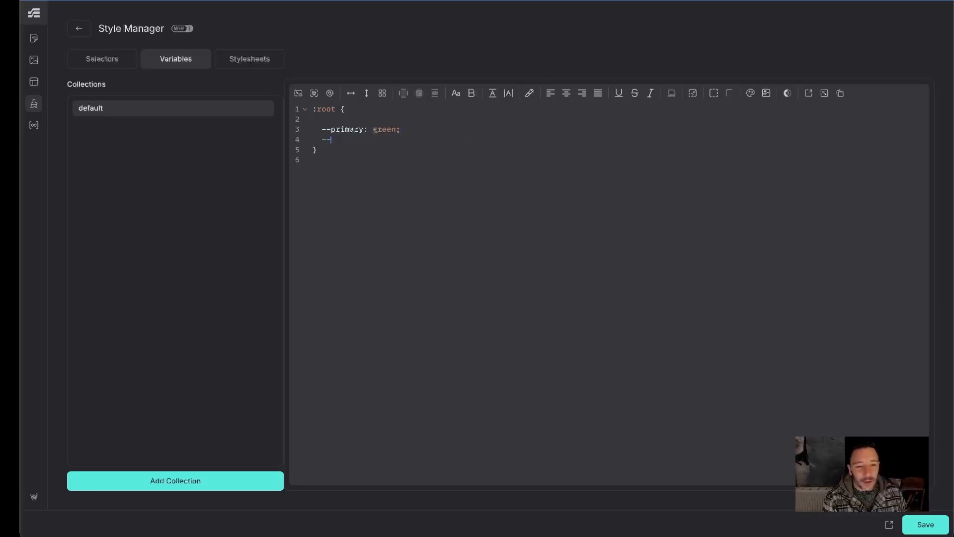
{"action": "type", "text": "secondary: "}
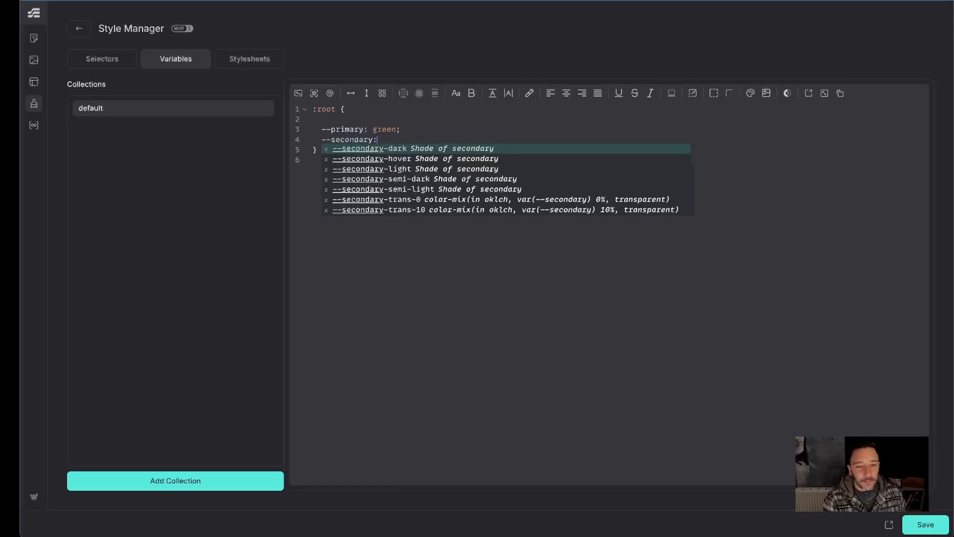
{"action": "type", "text": "yellow;   "}
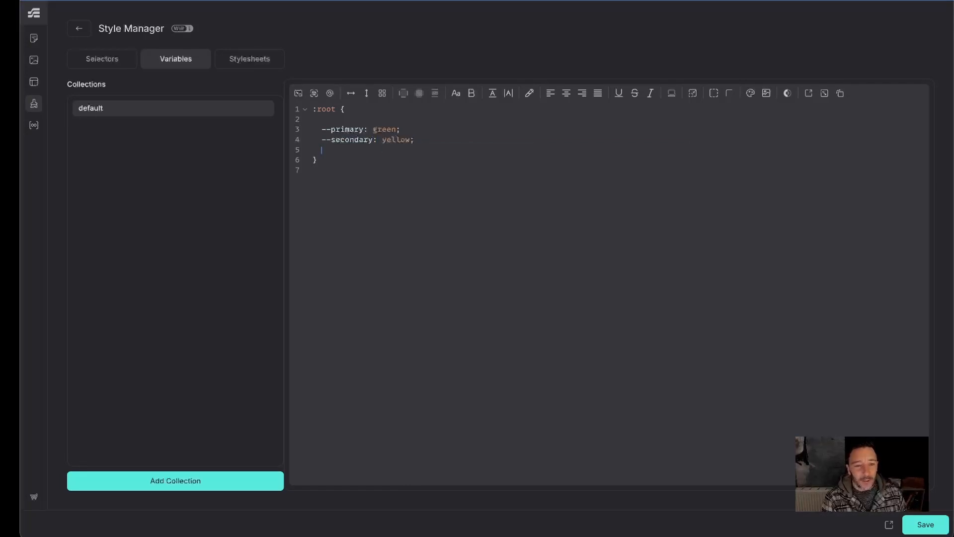
{"action": "type", "text": "--accent"}
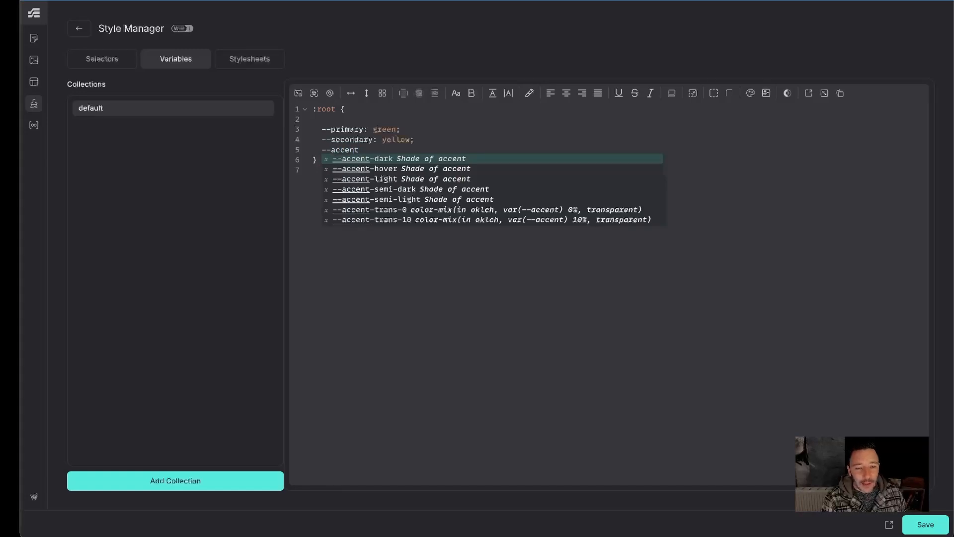
{"action": "type", "text": ": red;"}
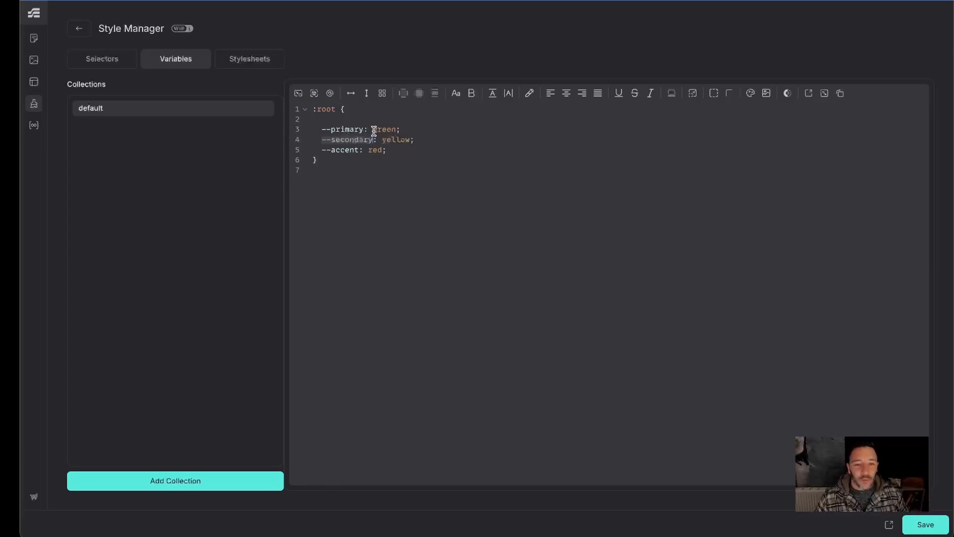
{"action": "left_click_drag", "start_coordinate": [372, 131], "coordinate": [392, 132]}
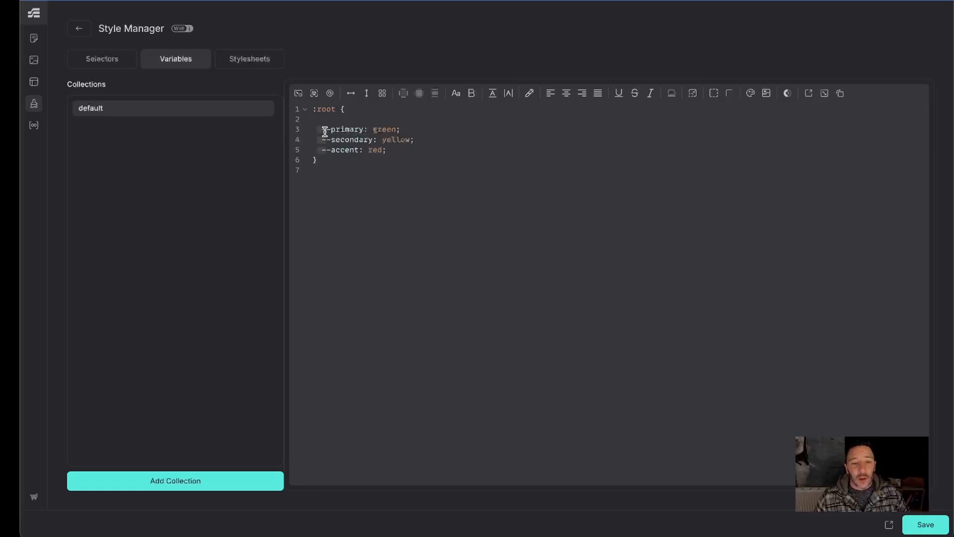
{"action": "left_click_drag", "start_coordinate": [319, 131], "coordinate": [373, 140]}
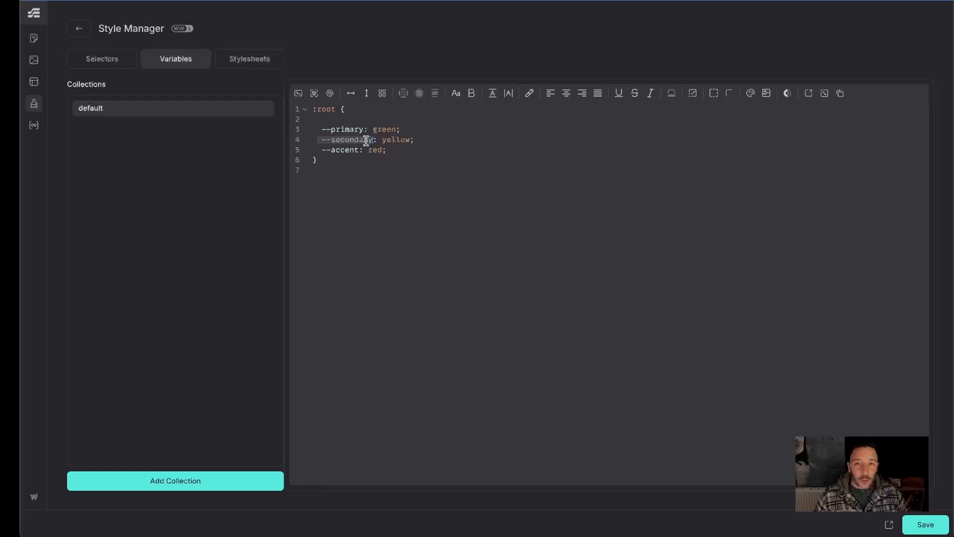
{"action": "left_click", "coordinate": [399, 158]}
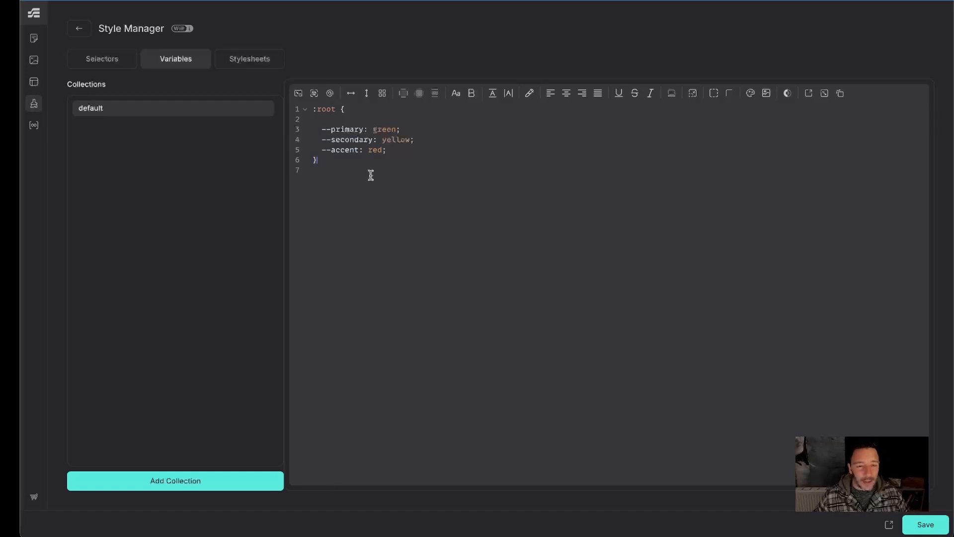
Step: Examine the Main global stylesheet and compare it with the Style Manager's selectors and variables views
{"action": "left_click", "coordinate": [247, 63]}
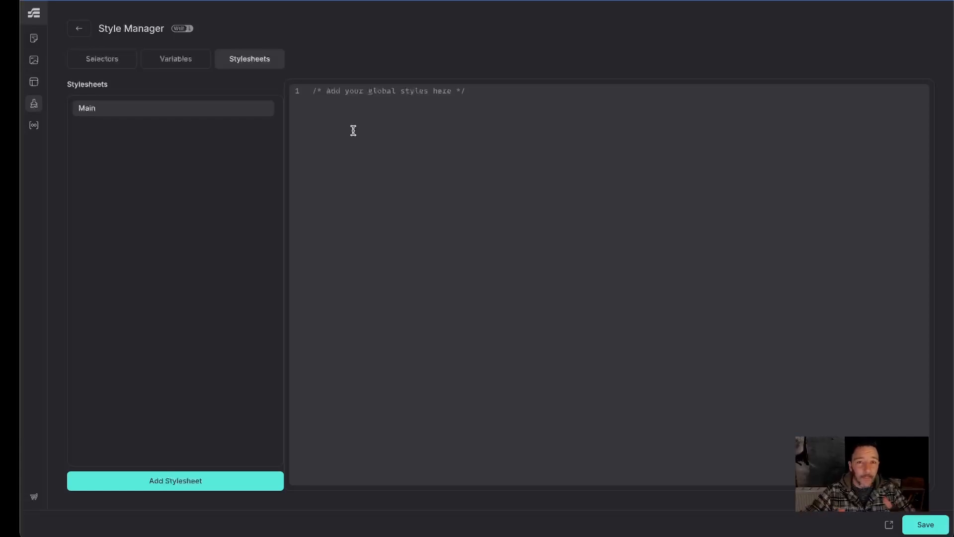
{"action": "left_click", "coordinate": [178, 61]}
{"action": "left_click", "coordinate": [234, 59]}
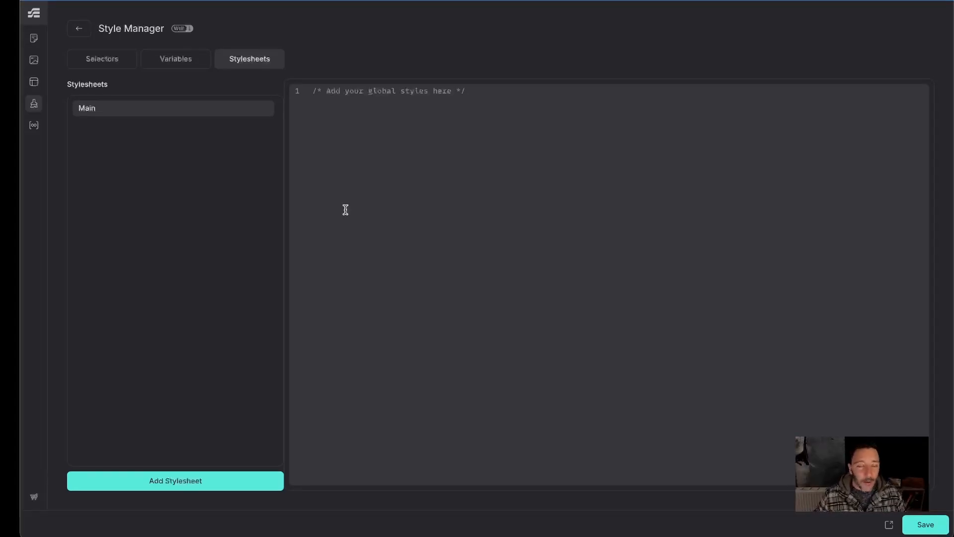
{"action": "left_click", "coordinate": [330, 117]}
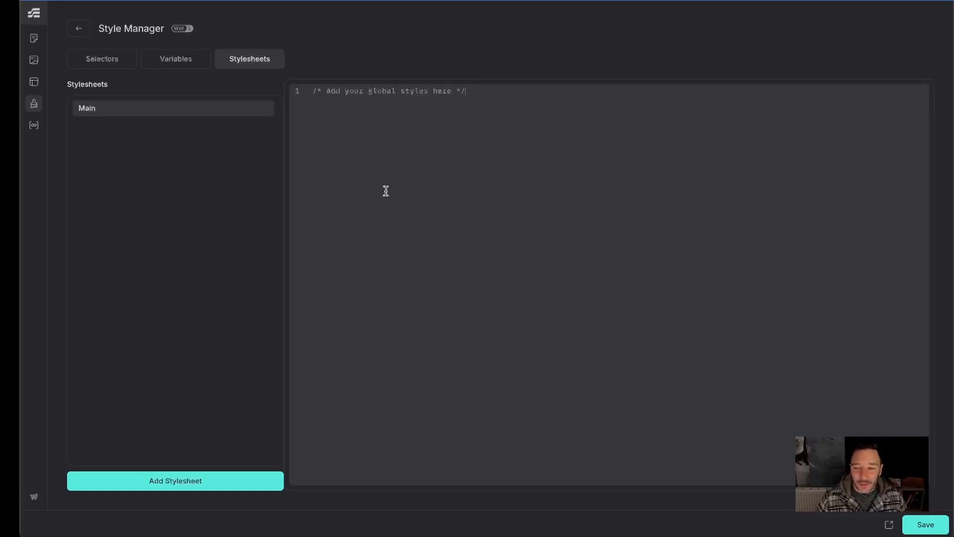
{"action": "left_click", "coordinate": [104, 68]}
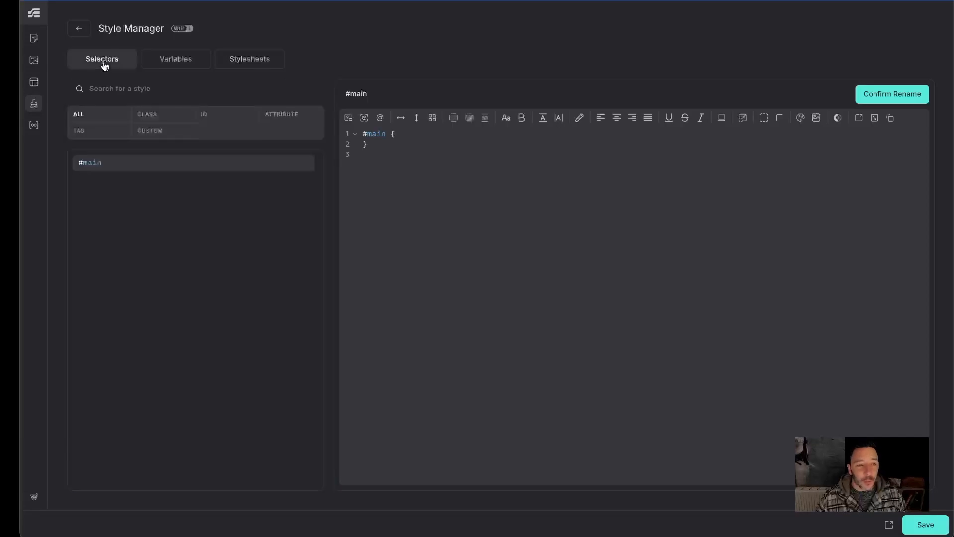
{"action": "left_click", "coordinate": [173, 67]}
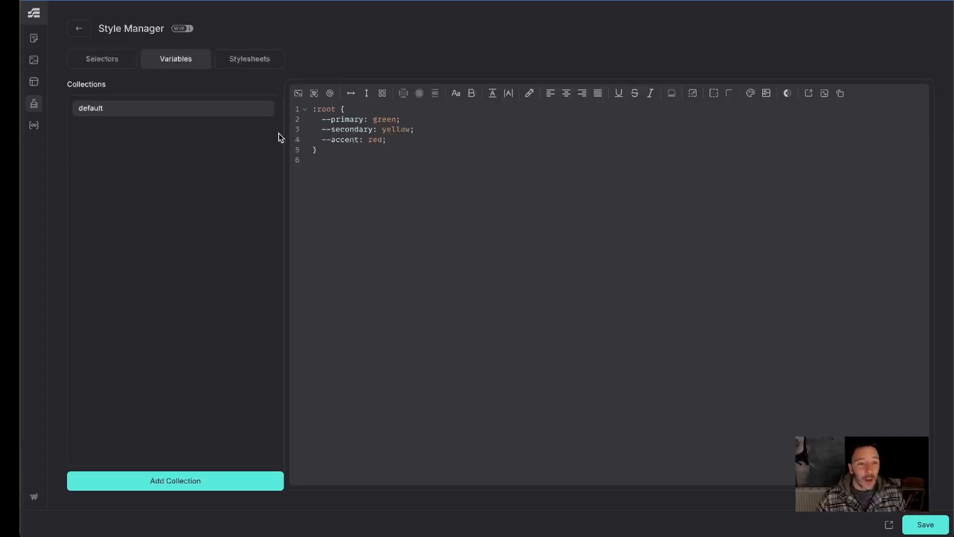
{"action": "left_click", "coordinate": [252, 66]}
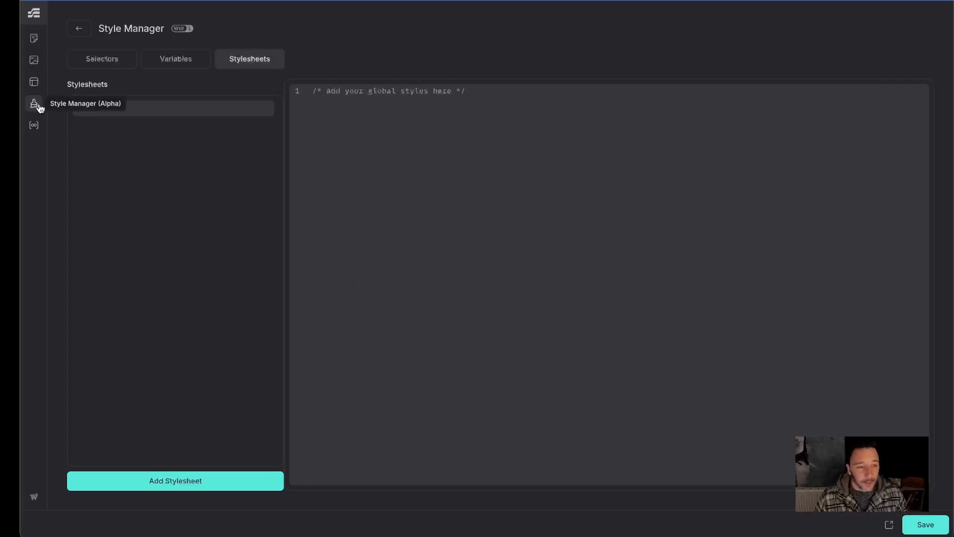
Step: Examine the saved Posts loop in the Loop Manager, reading through its WordPress query parameters
{"action": "left_click", "coordinate": [37, 130]}
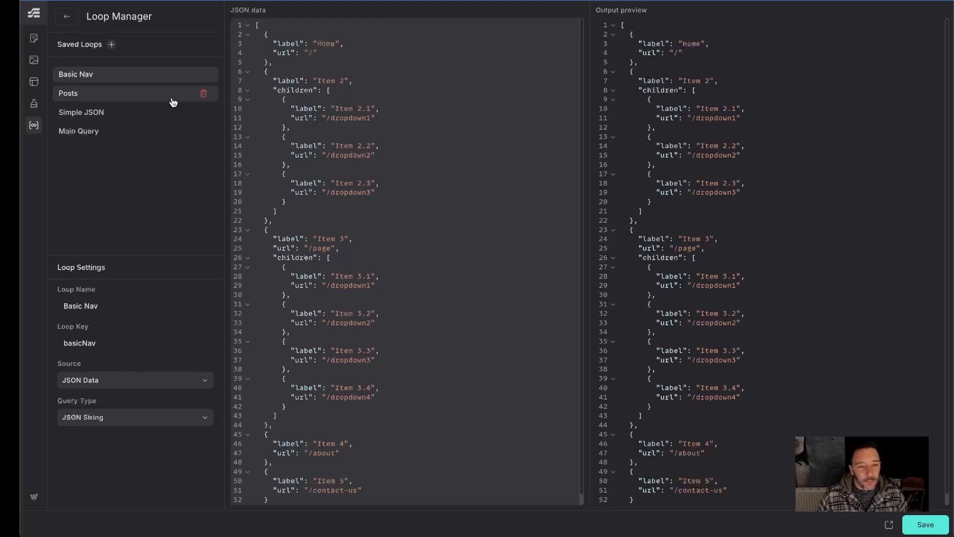
{"action": "left_click", "coordinate": [124, 93]}
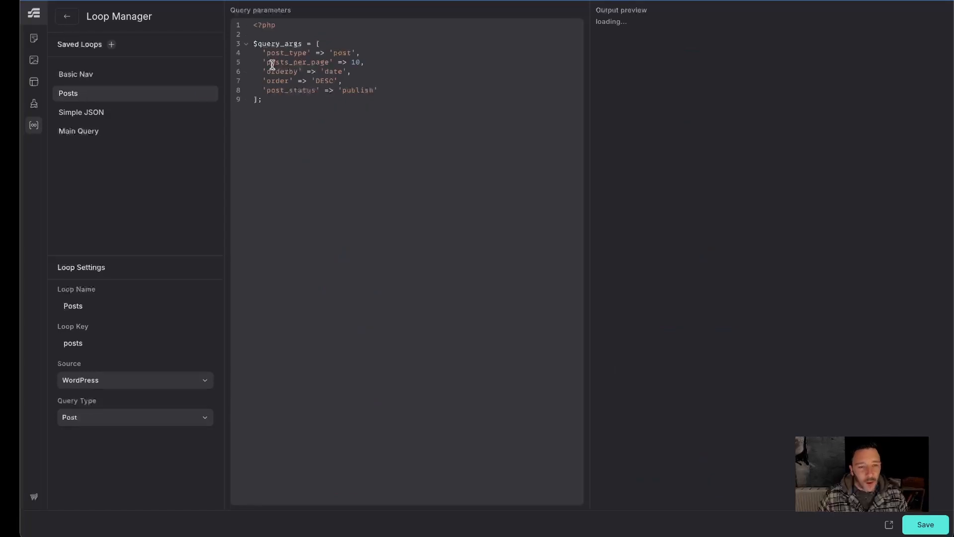
{"action": "left_click_drag", "start_coordinate": [252, 43], "coordinate": [393, 96]}
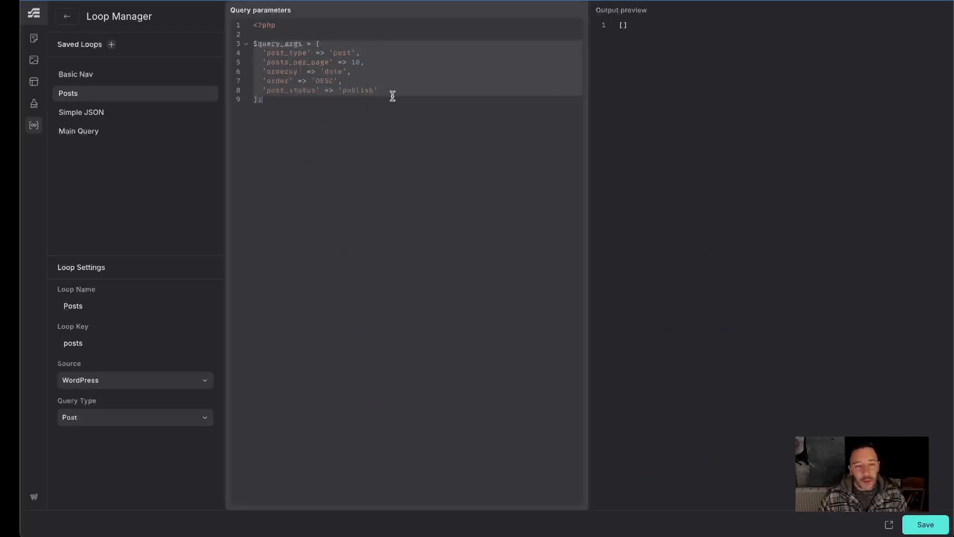
{"action": "left_click", "coordinate": [399, 92]}
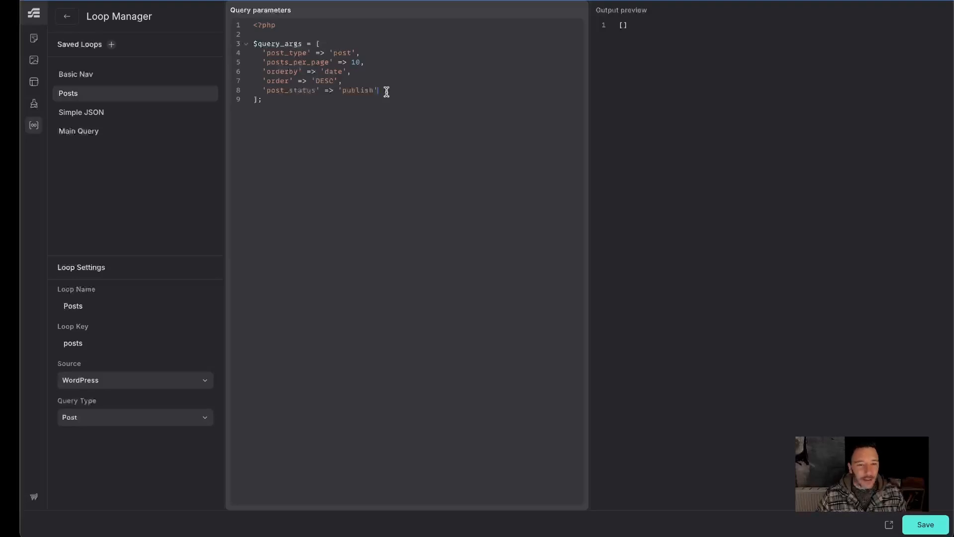
{"action": "mouse_move", "coordinate": [387, 92]}
{"action": "left_mouse_down"}
{"action": "mouse_move", "coordinate": [252, 44]}
{"action": "mouse_move", "coordinate": [389, 91]}
{"action": "left_mouse_up"}
{"action": "left_click", "coordinate": [287, 63]}
{"action": "left_click", "coordinate": [401, 96]}
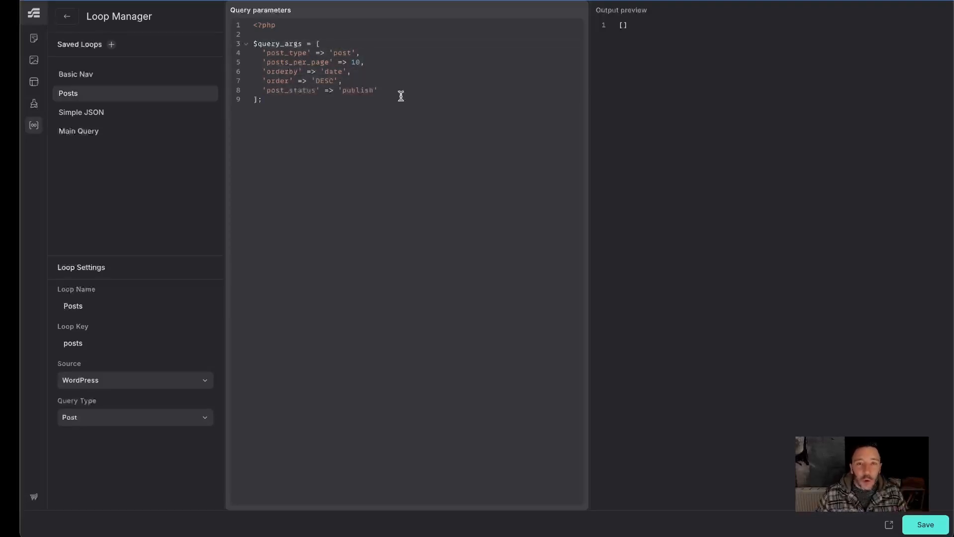
{"action": "left_click_drag", "start_coordinate": [258, 48], "coordinate": [387, 86]}
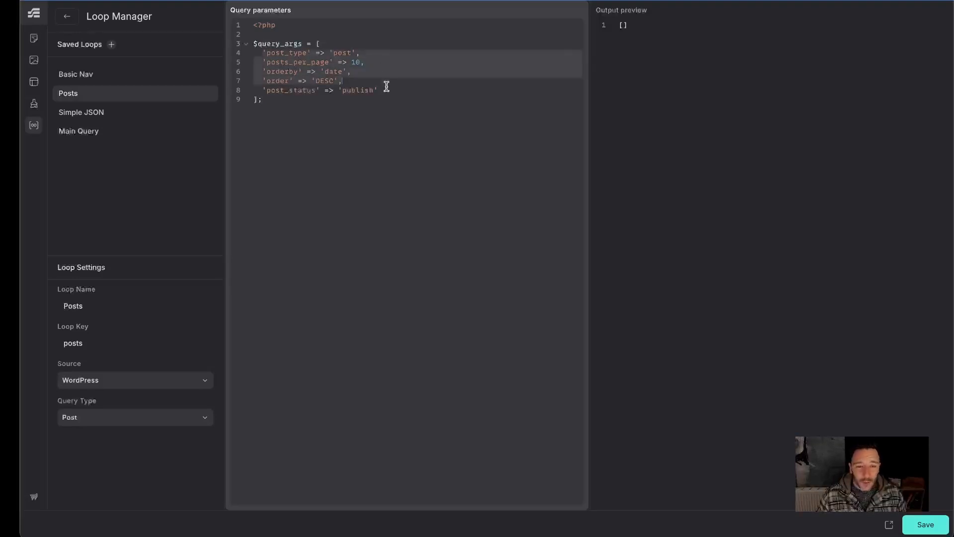
{"action": "left_click", "coordinate": [254, 45]}
{"action": "left_click_drag", "start_coordinate": [255, 51], "coordinate": [388, 89]}
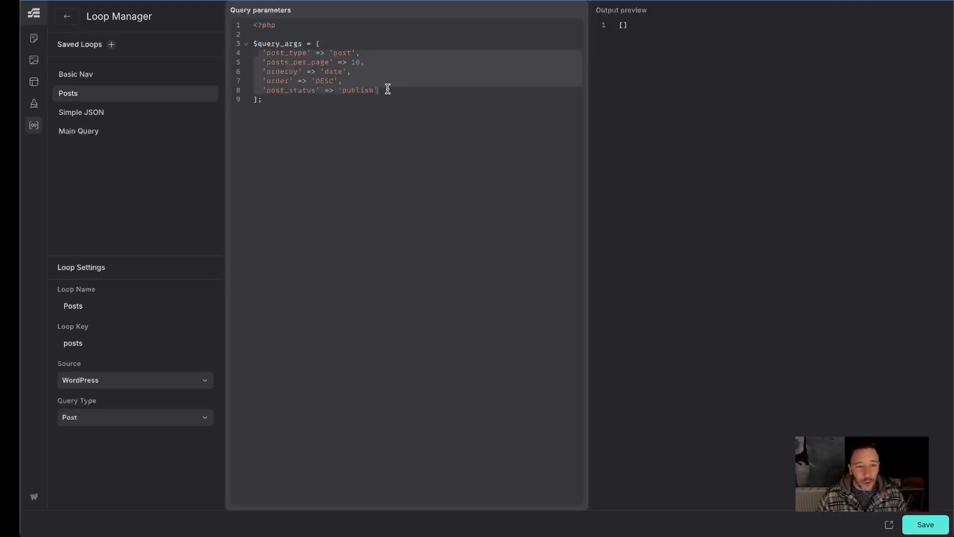
{"action": "left_click", "coordinate": [410, 92]}
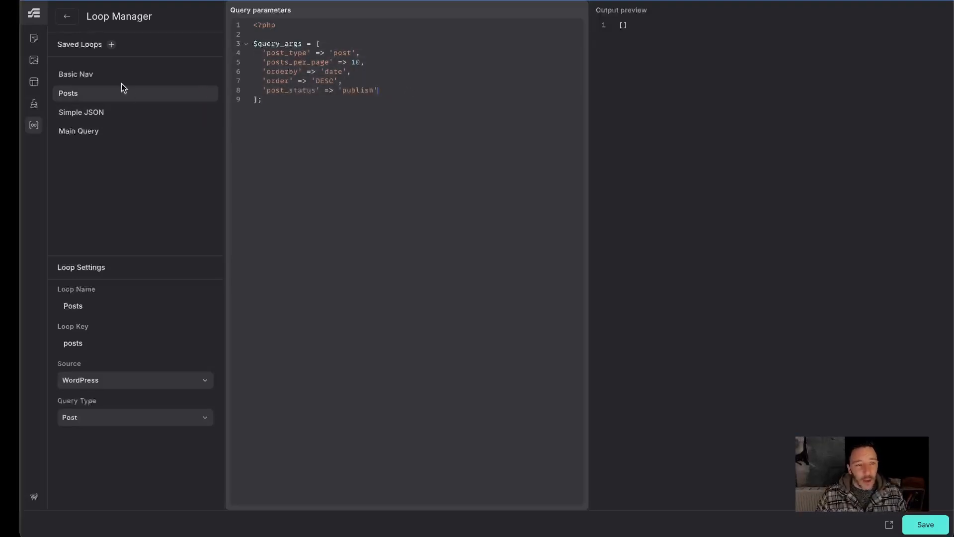
Step: Compare the Basic Nav loop's JSON data with the Posts loop's query, ending on Basic Nav
{"action": "left_click", "coordinate": [100, 77]}
{"action": "left_click", "coordinate": [96, 91]}
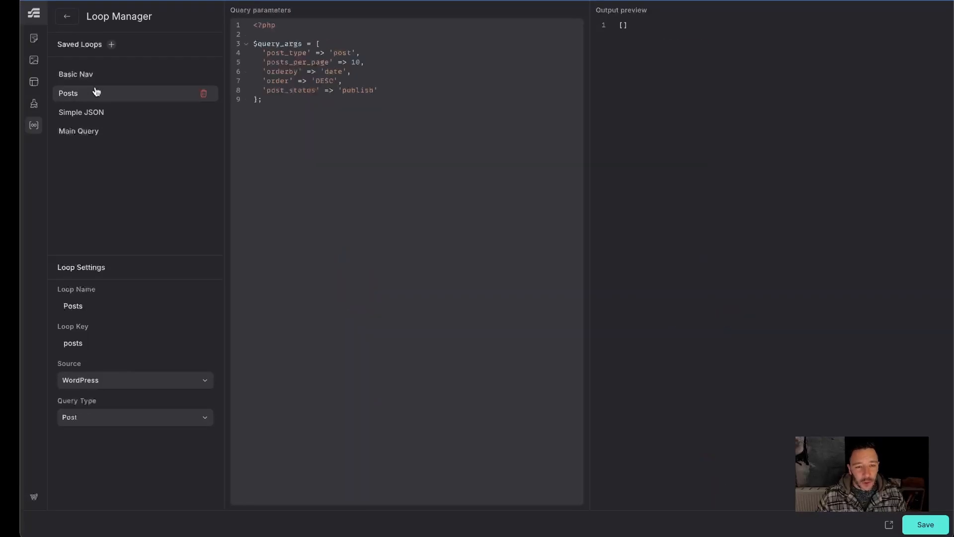
{"action": "left_click", "coordinate": [100, 76]}
{"action": "left_click", "coordinate": [97, 92]}
{"action": "left_click", "coordinate": [101, 78]}
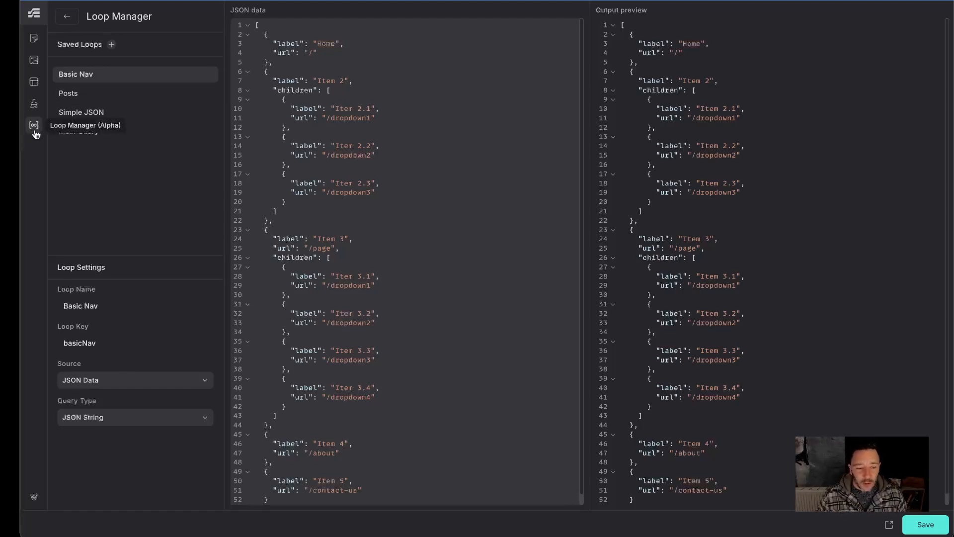
Step: Revisit the Content Hub, media dialog, templates and Style Manager in turn, and return to the Loop Manager
{"action": "left_click", "coordinate": [34, 39]}
{"action": "left_click", "coordinate": [36, 62]}
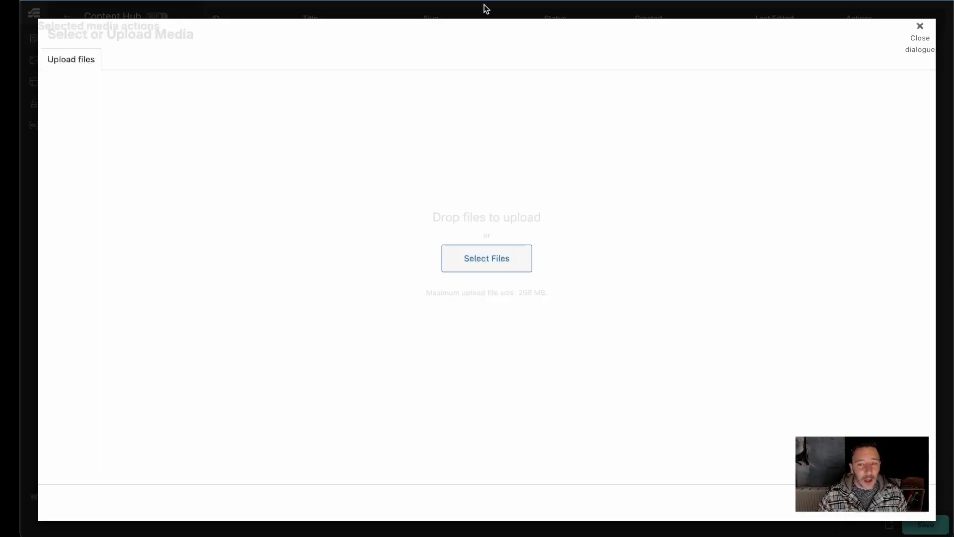
{"action": "left_click", "coordinate": [920, 29]}
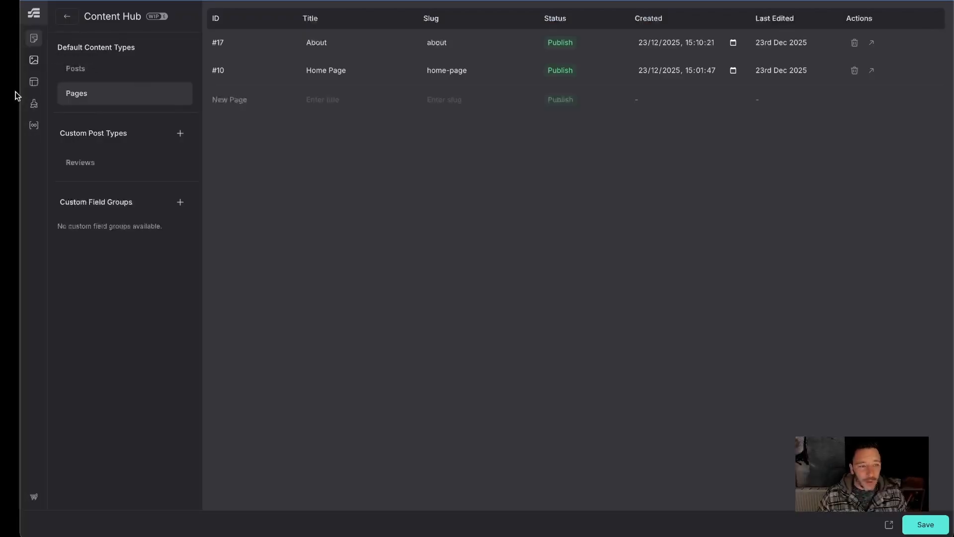
{"action": "left_click", "coordinate": [34, 83]}
{"action": "left_click", "coordinate": [34, 101]}
{"action": "left_click", "coordinate": [34, 125]}
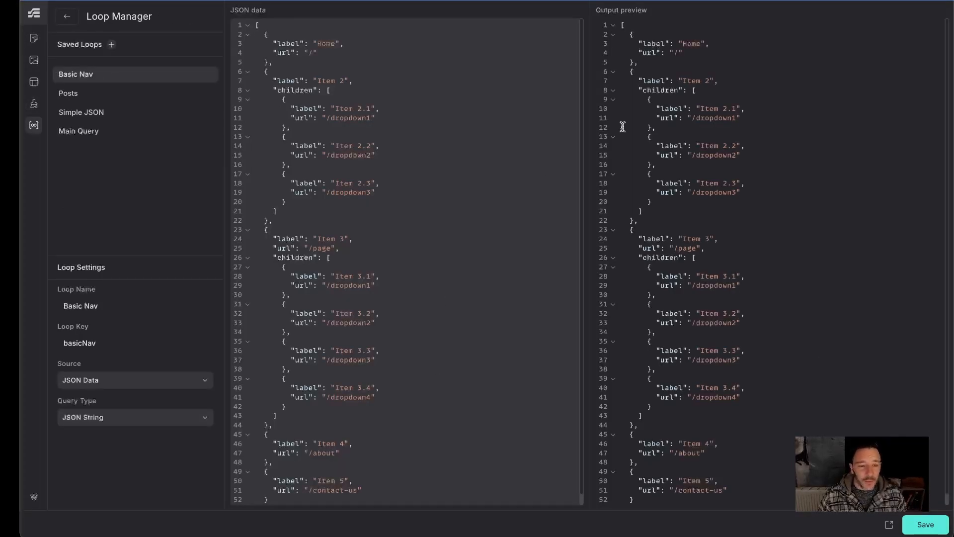
Step: Save the builder changes and reduce the window's height and width slightly
{"action": "left_click", "coordinate": [928, 527]}
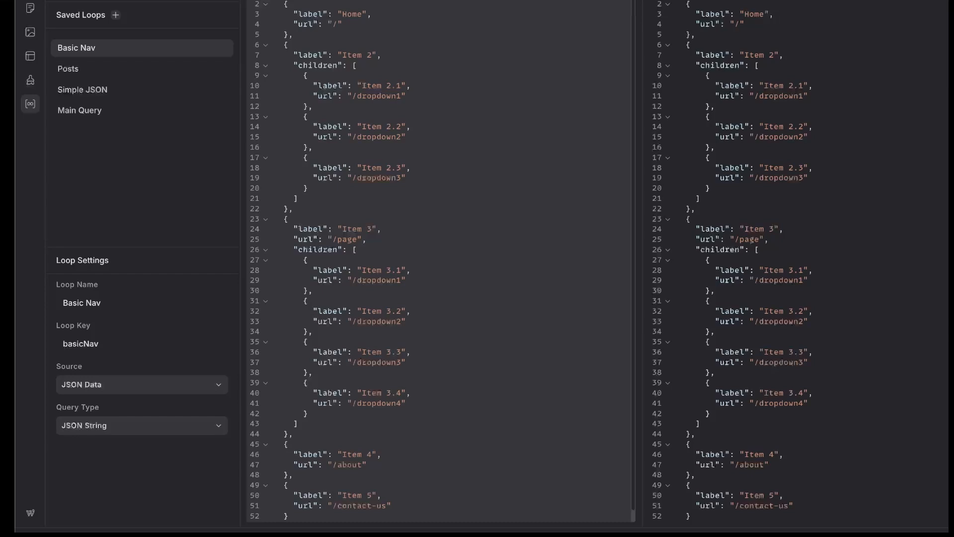
{"action": "mouse_move", "coordinate": [908, 536]}
{"action": "left_mouse_down"}
{"action": "mouse_move", "coordinate": [911, 507]}
{"action": "mouse_move", "coordinate": [909, 536]}
{"action": "left_mouse_up"}
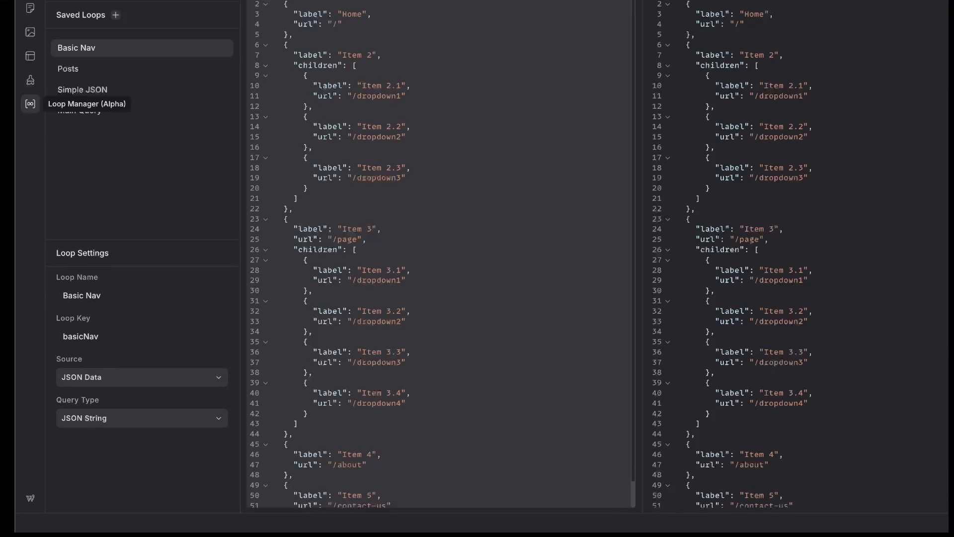
{"action": "mouse_move", "coordinate": [953, 426]}
{"action": "left_mouse_down"}
{"action": "mouse_move", "coordinate": [933, 426]}
{"action": "mouse_move", "coordinate": [948, 426]}
{"action": "left_mouse_up"}
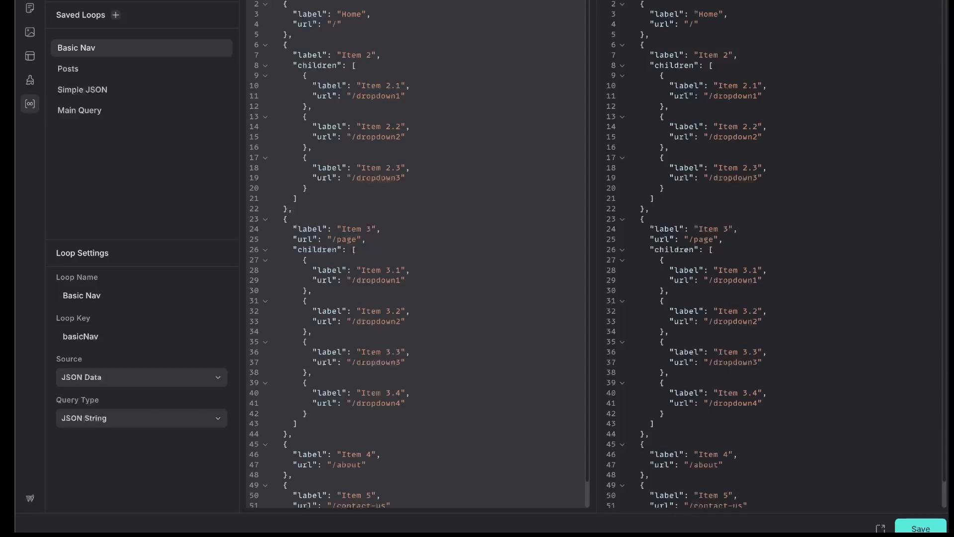
Step: Enlarge the builder window in width and height to fill the screen, and save the builder changes
{"action": "mouse_move", "coordinate": [948, 360]}
{"action": "left_mouse_down"}
{"action": "mouse_move", "coordinate": [939, 360]}
{"action": "mouse_move", "coordinate": [949, 360]}
{"action": "left_mouse_up"}
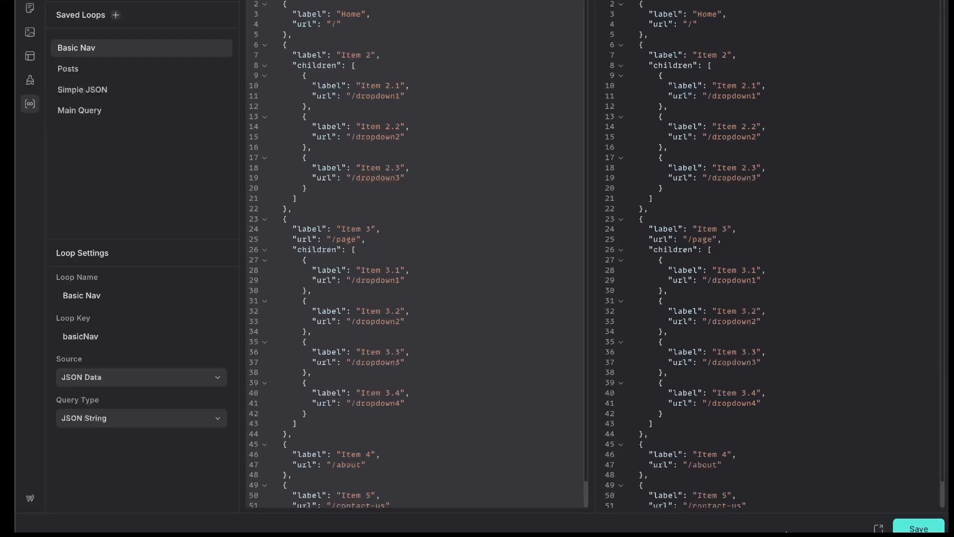
{"action": "left_click_drag", "start_coordinate": [786, 531], "coordinate": [786, 532]}
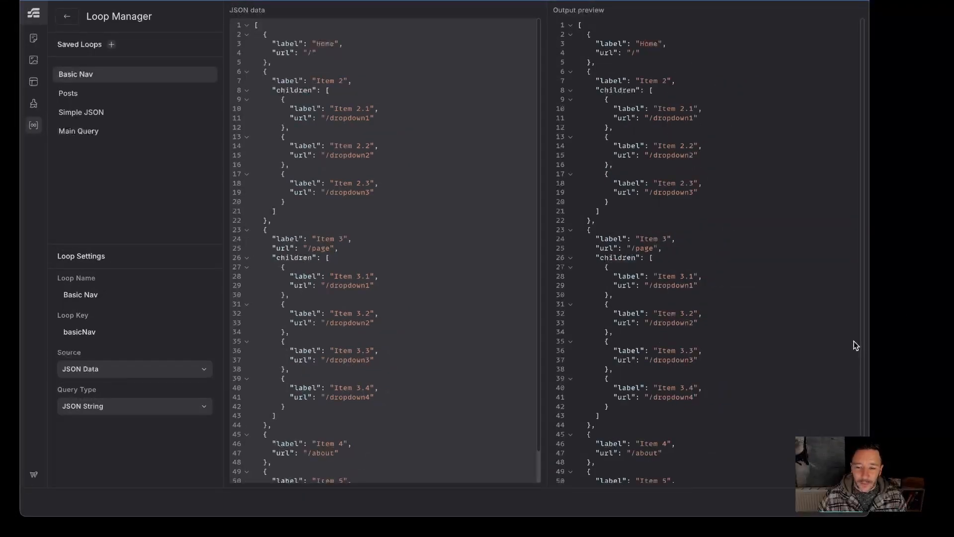
{"action": "left_click_drag", "start_coordinate": [871, 341], "coordinate": [947, 343]}
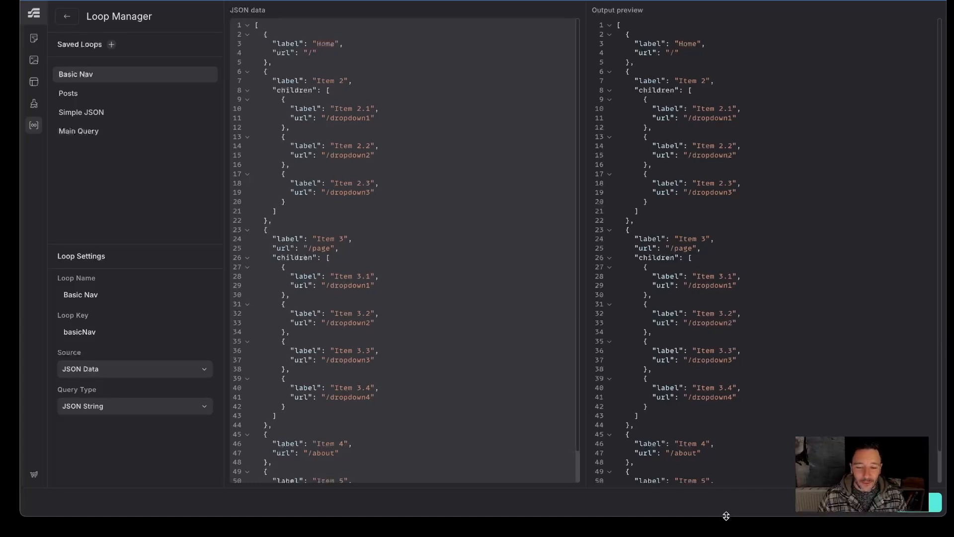
{"action": "left_click_drag", "start_coordinate": [726, 516], "coordinate": [726, 534]}
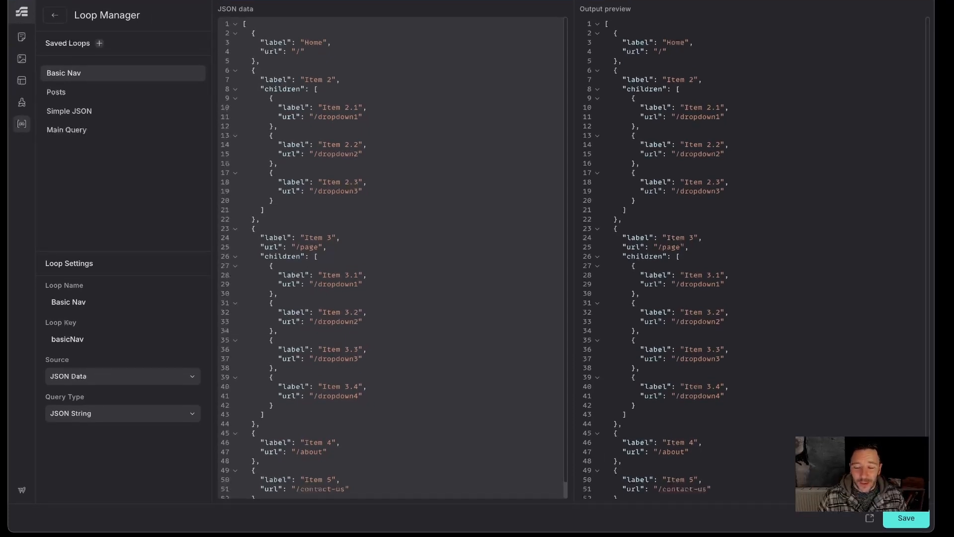
{"action": "left_click_drag", "start_coordinate": [934, 531], "coordinate": [947, 532]}
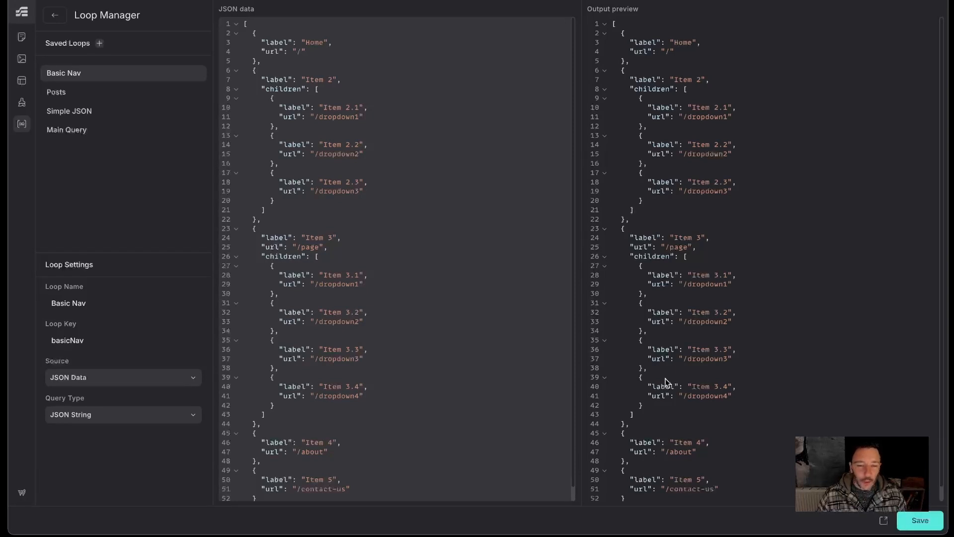
{"action": "left_click", "coordinate": [933, 520]}
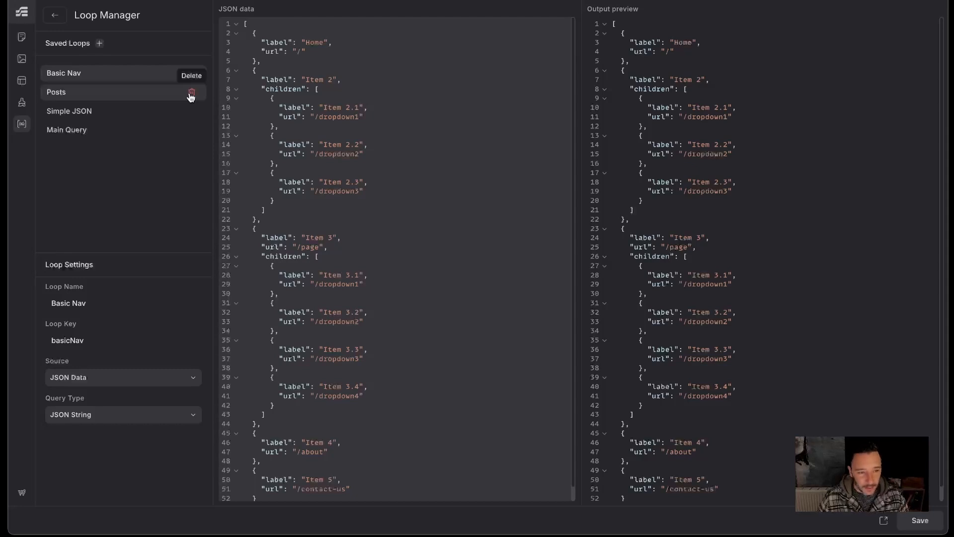
Step: Leave the Loop Manager and add a section with a container to the home page
{"action": "left_click", "coordinate": [55, 17]}
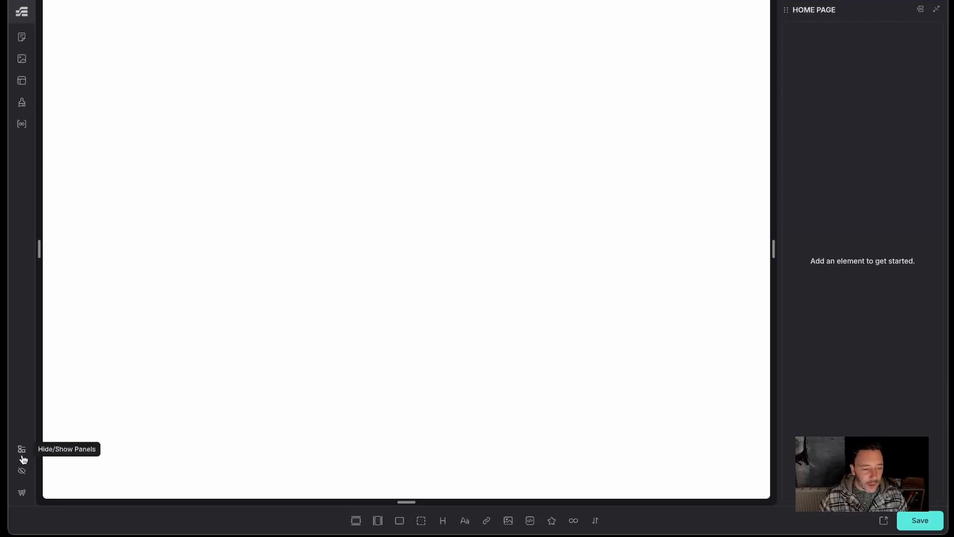
{"action": "left_click", "coordinate": [355, 520]}
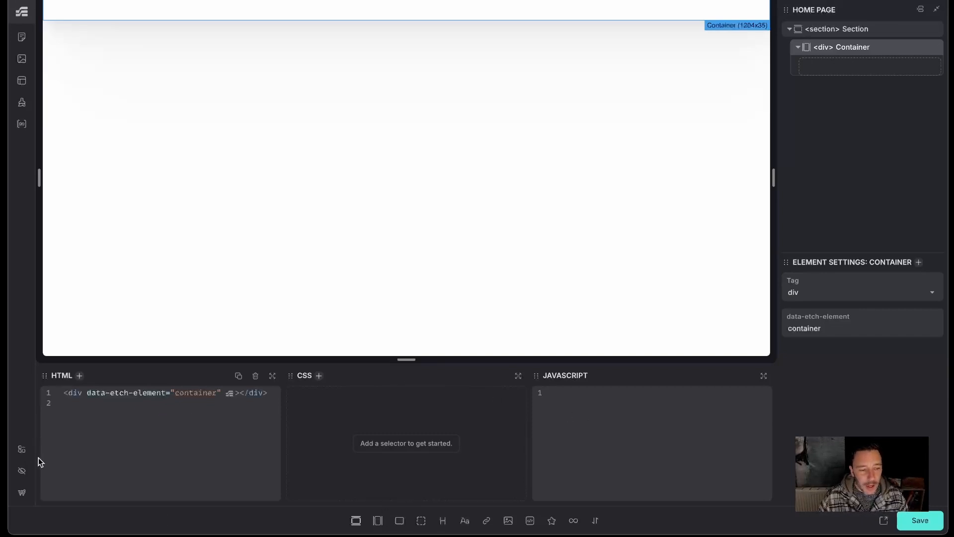
Step: Hide the JS Editor panel and show the Style Inputs panel
{"action": "left_click", "coordinate": [21, 450]}
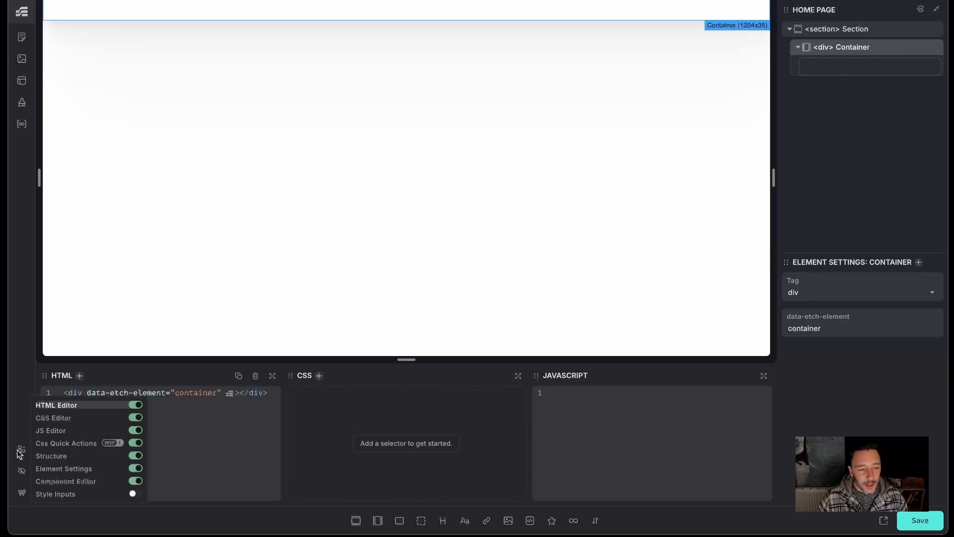
{"action": "left_click", "coordinate": [135, 430]}
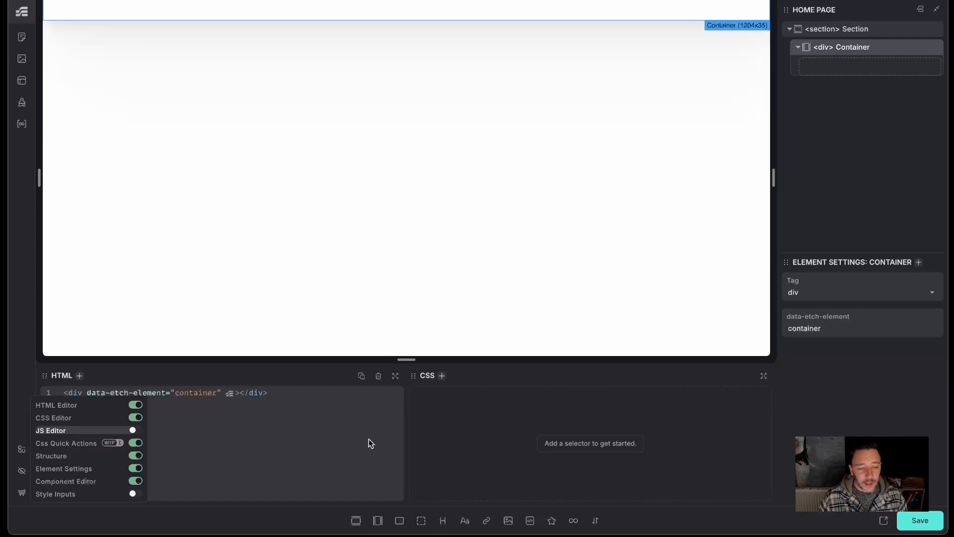
{"action": "left_click", "coordinate": [135, 493]}
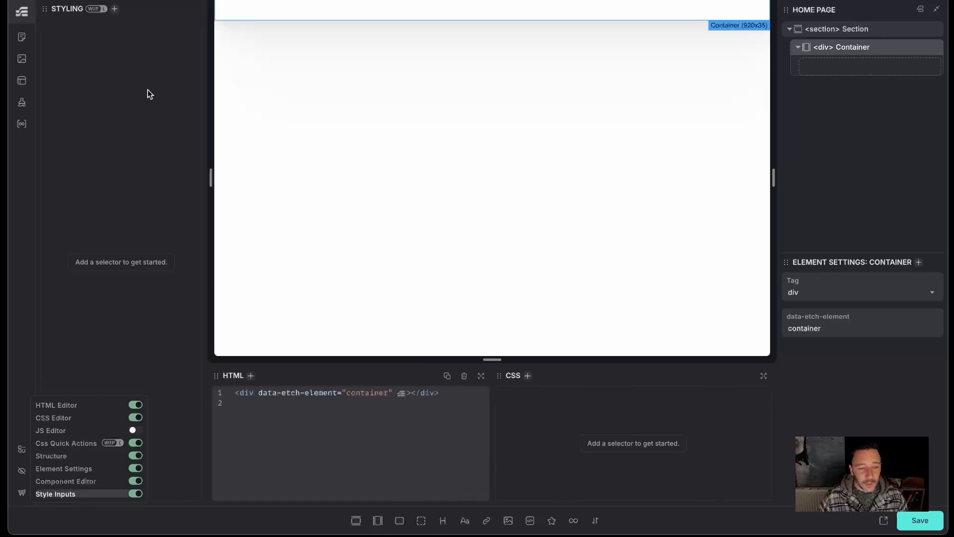
Step: Select the section, and switch the Structure, Element Settings and Component Editor panels off and back on
{"action": "left_click", "coordinate": [851, 29]}
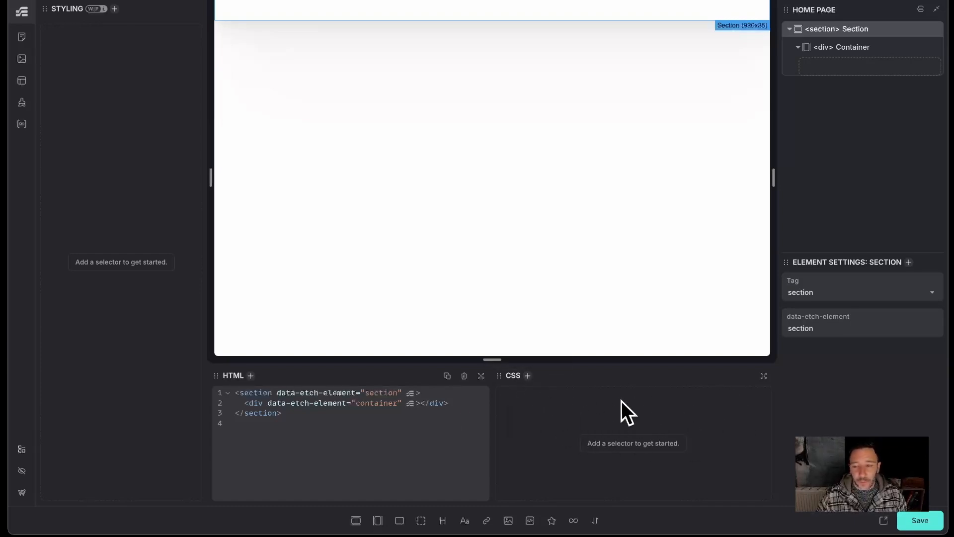
{"action": "left_click", "coordinate": [21, 450]}
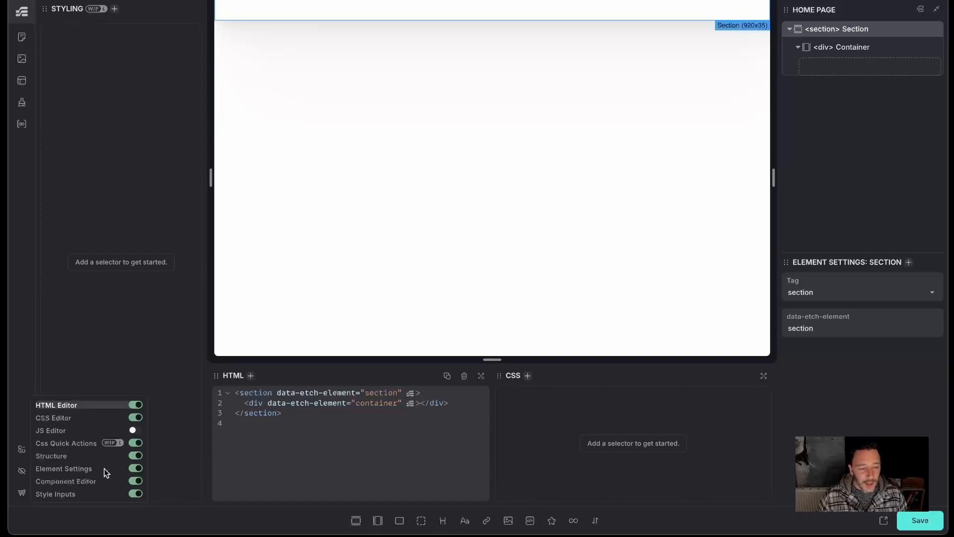
{"action": "left_click", "coordinate": [136, 456]}
{"action": "left_click", "coordinate": [135, 455]}
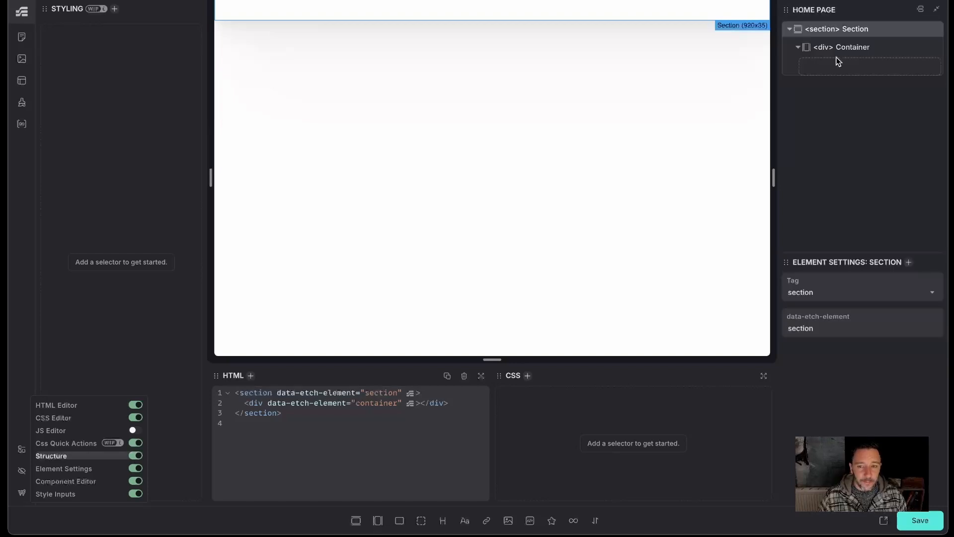
{"action": "left_click", "coordinate": [135, 468]}
{"action": "left_click", "coordinate": [135, 468]}
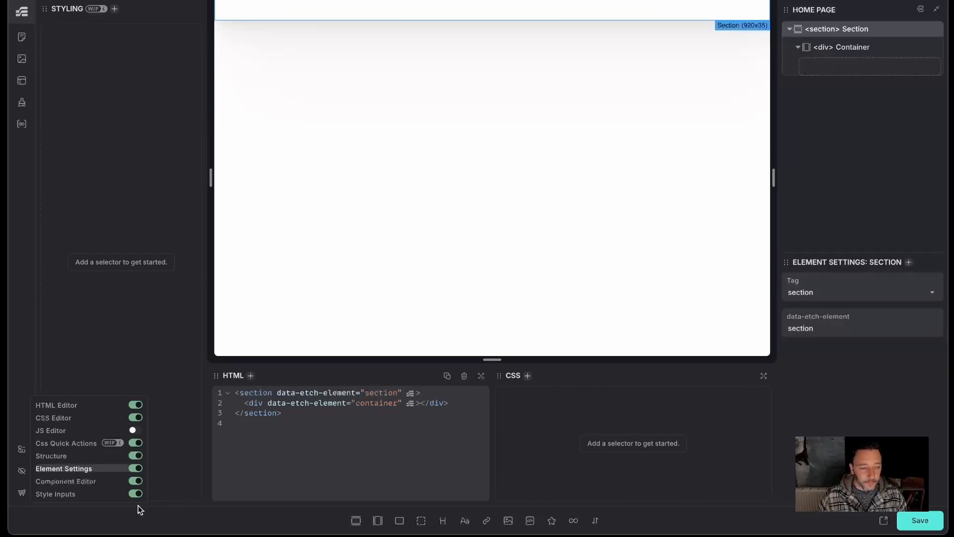
{"action": "left_click", "coordinate": [134, 481]}
{"action": "left_click", "coordinate": [134, 481]}
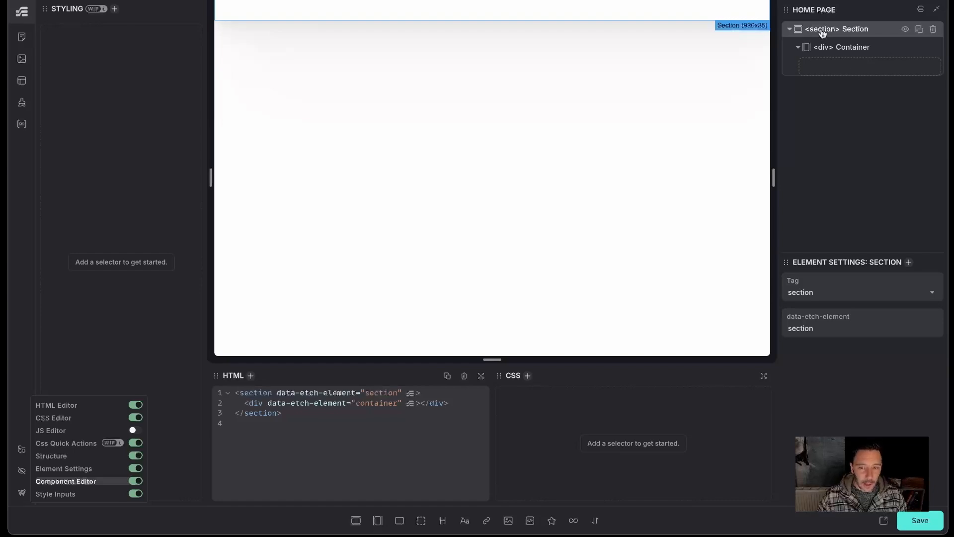
{"action": "left_click", "coordinate": [535, 465]}
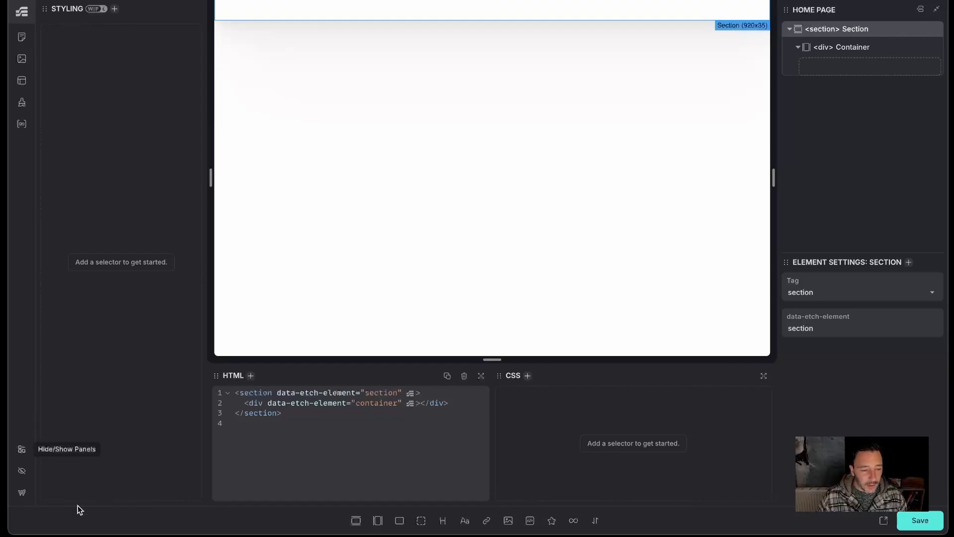
Step: Hide the whole builder interface to view only the canvas, and show it again
{"action": "left_click", "coordinate": [23, 452]}
{"action": "left_click", "coordinate": [23, 452]}
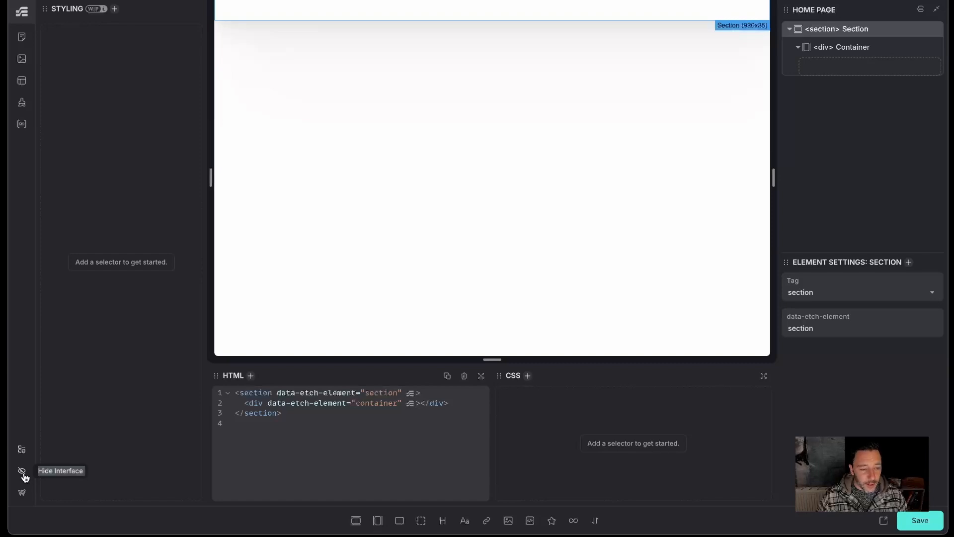
{"action": "left_click", "coordinate": [22, 471]}
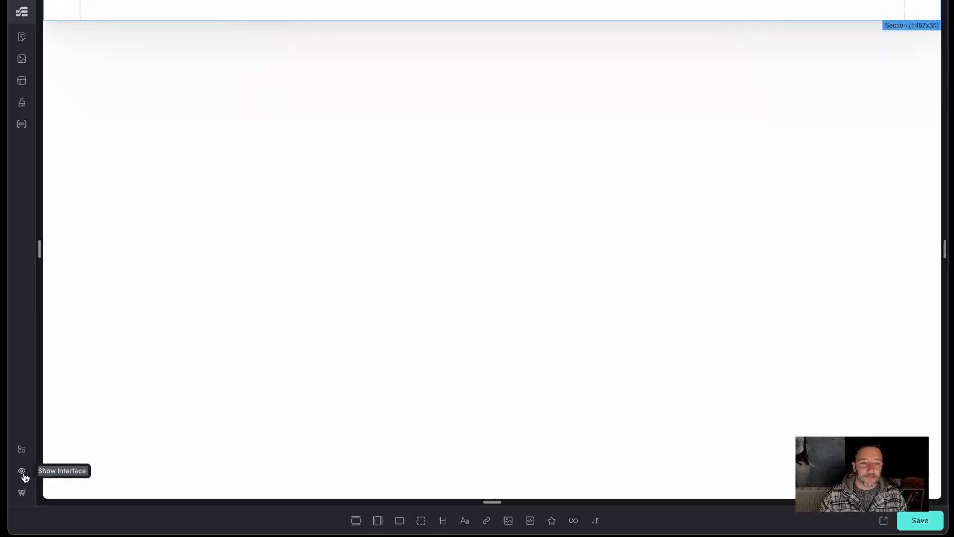
{"action": "left_click", "coordinate": [22, 471]}
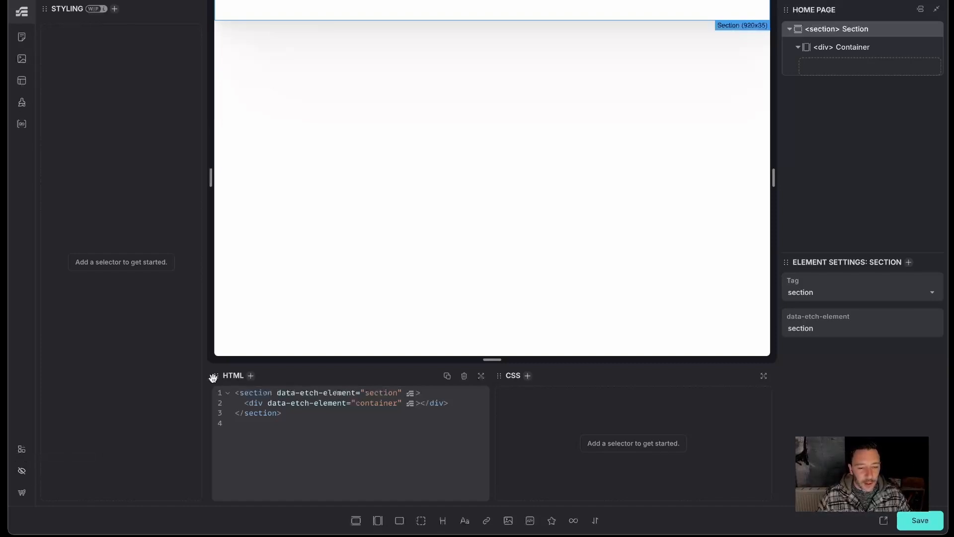
Step: Try to move the HTML editor panel, and hide the Style Inputs panel
{"action": "mouse_move", "coordinate": [214, 377]}
{"action": "left_mouse_down"}
{"action": "mouse_move", "coordinate": [500, 358]}
{"action": "mouse_move", "coordinate": [218, 371]}
{"action": "mouse_move", "coordinate": [217, 382]}
{"action": "left_mouse_up"}
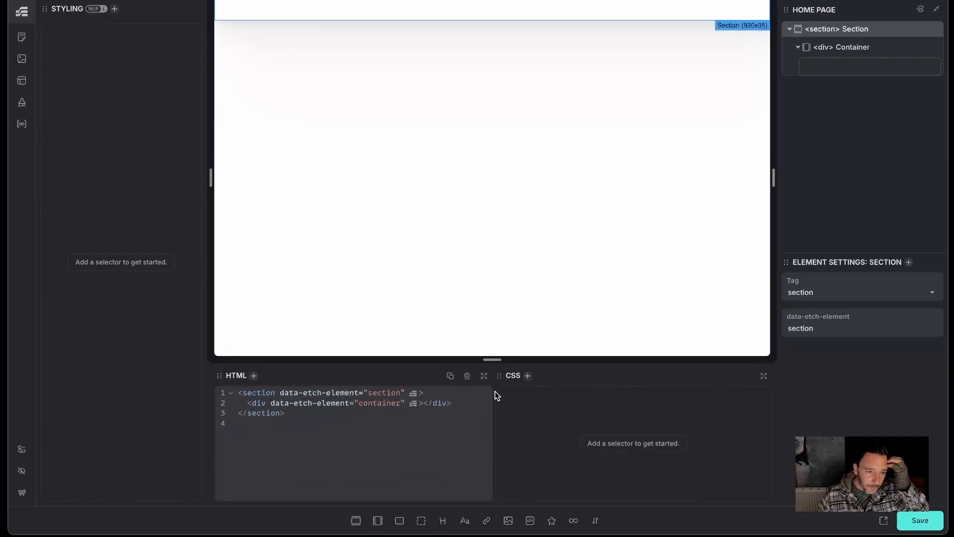
{"action": "left_click", "coordinate": [22, 449]}
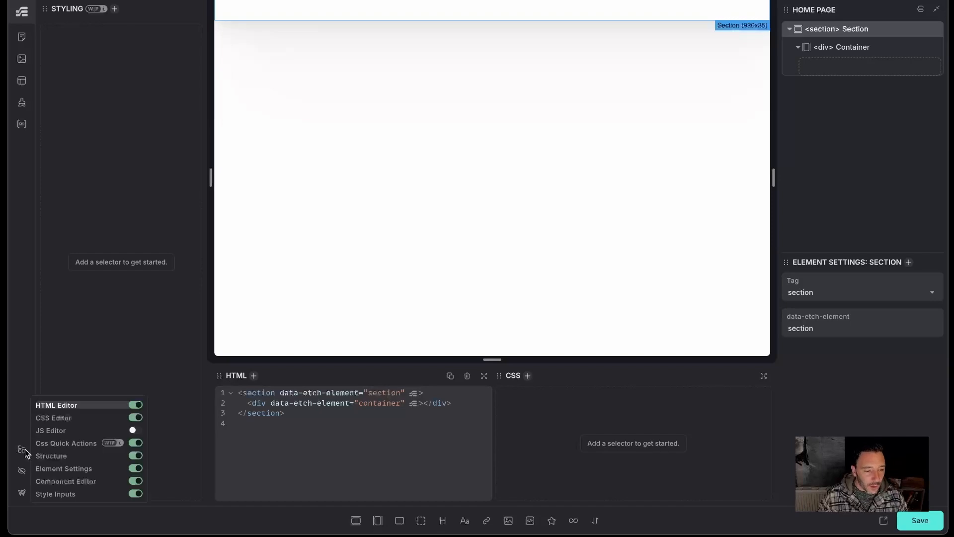
{"action": "left_click", "coordinate": [136, 494]}
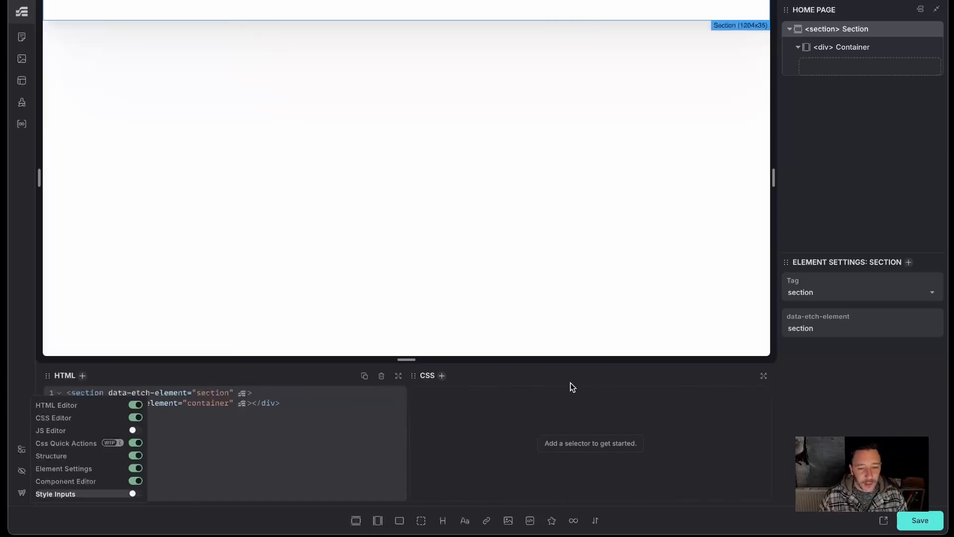
{"action": "left_click", "coordinate": [559, 392]}
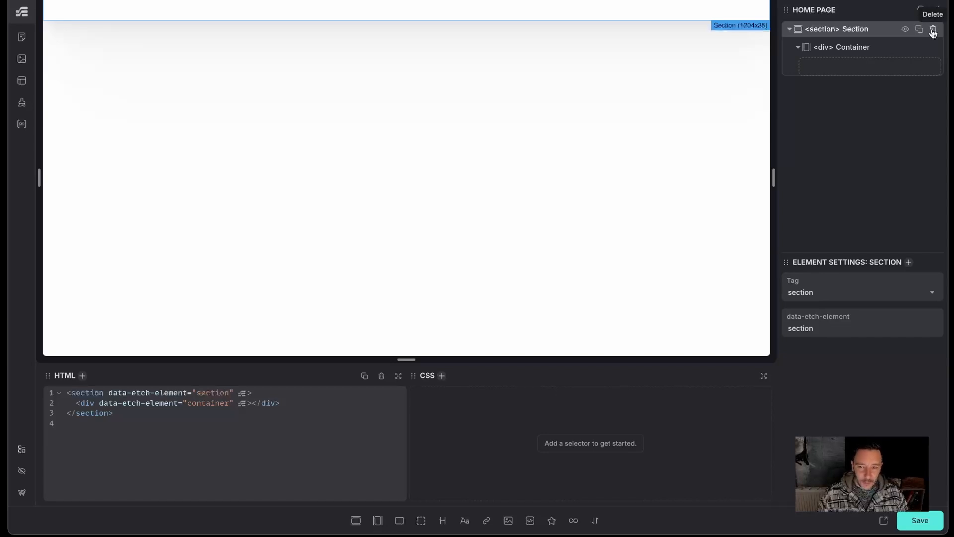
Step: Delete the existing section and add a new one whose container holds a div, heading, text, anchor, image and SVG
{"action": "left_click", "coordinate": [933, 31]}
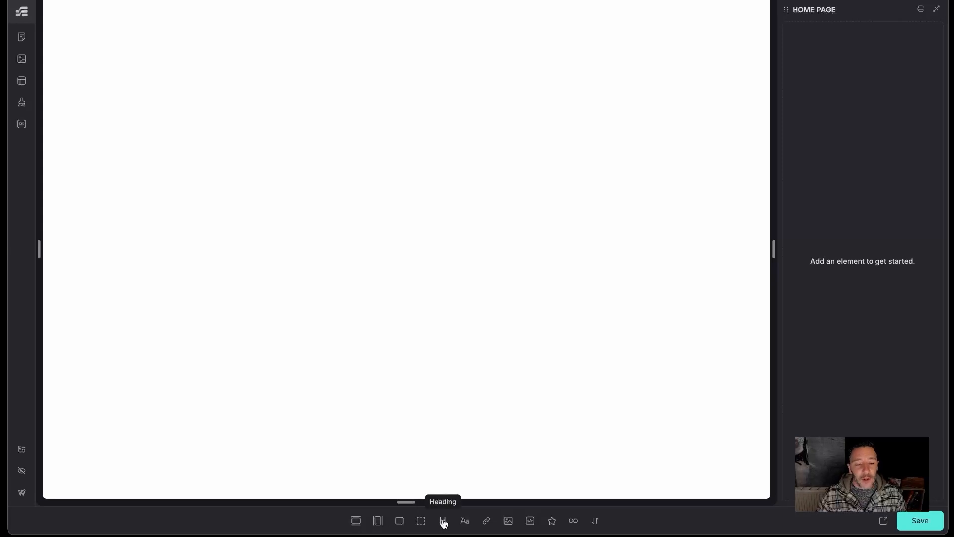
{"action": "left_click", "coordinate": [356, 521]}
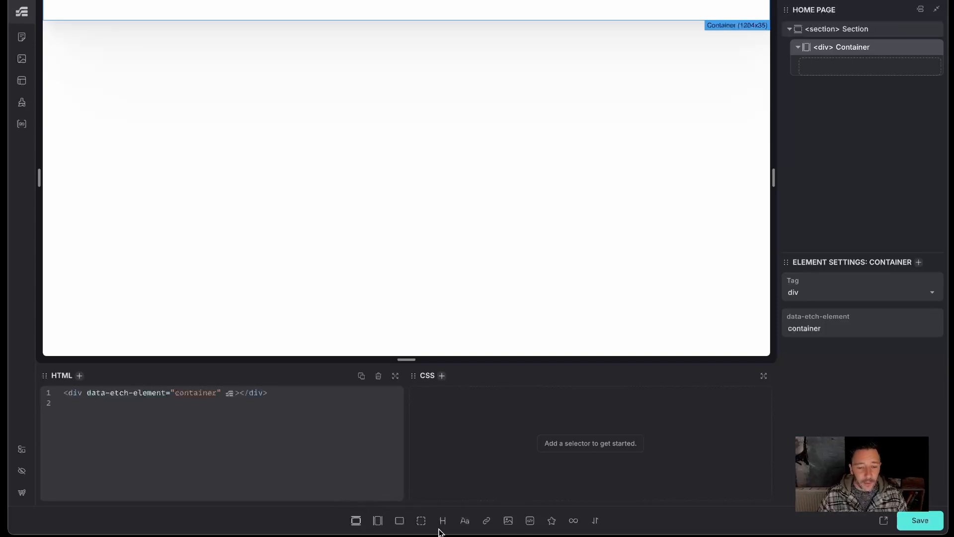
{"action": "left_click", "coordinate": [420, 523]}
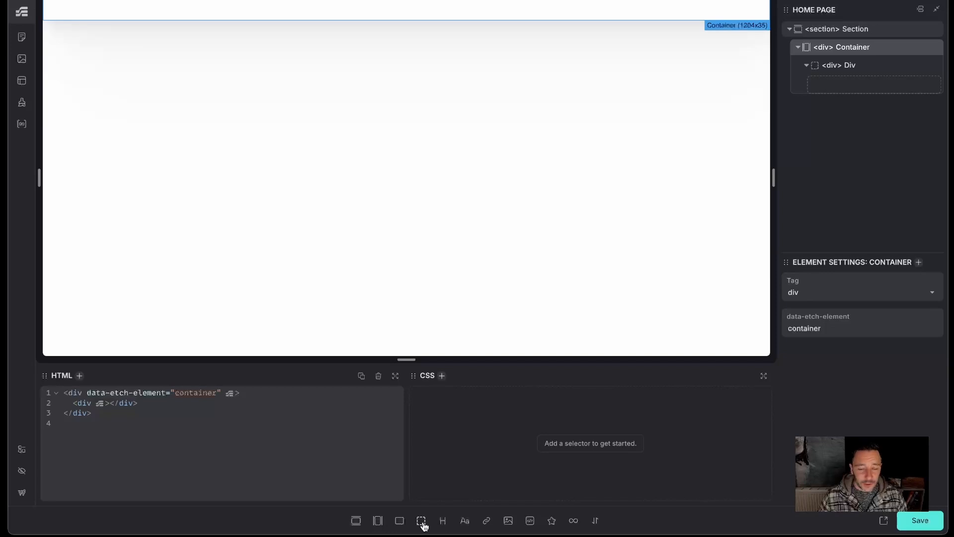
{"action": "left_click", "coordinate": [444, 523]}
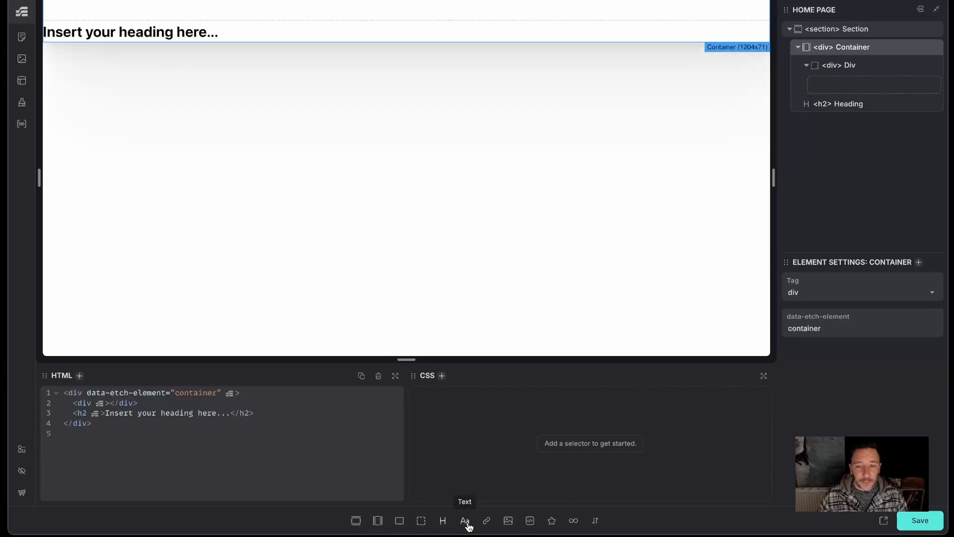
{"action": "left_click", "coordinate": [468, 524]}
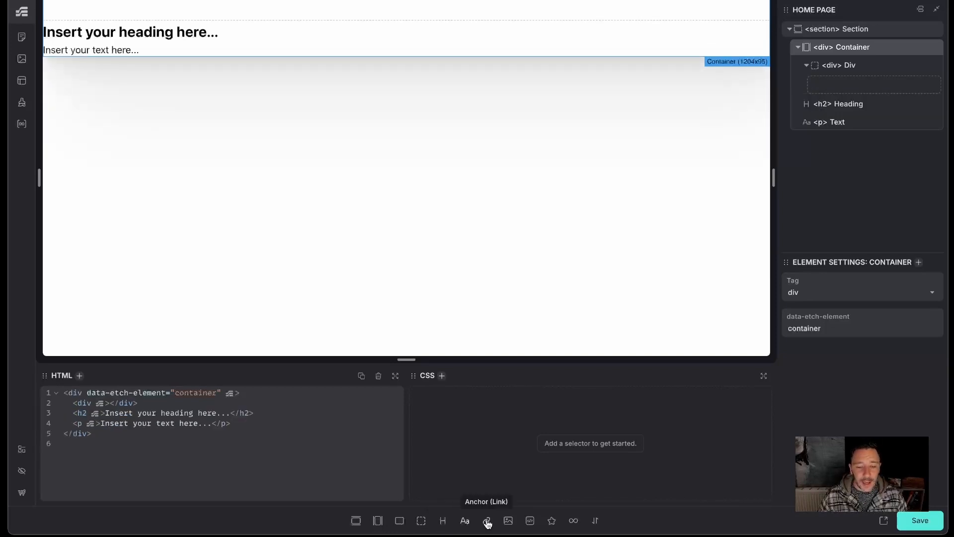
{"action": "left_click", "coordinate": [486, 521]}
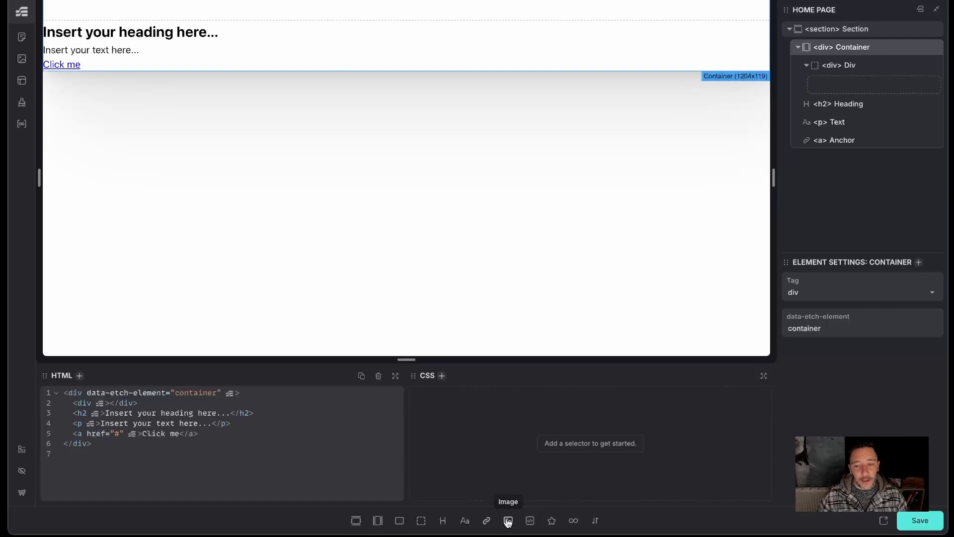
{"action": "left_click", "coordinate": [508, 521]}
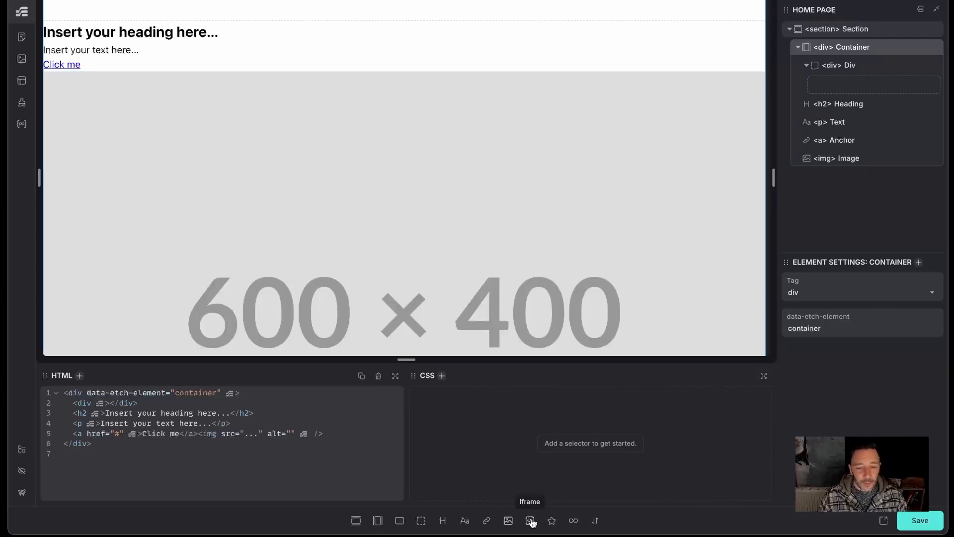
{"action": "left_click", "coordinate": [553, 522]}
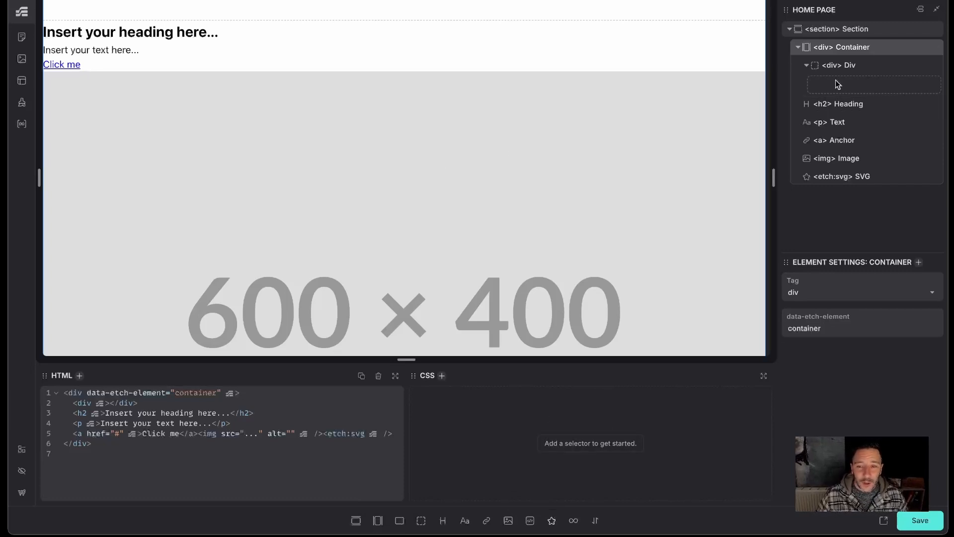
Step: Nest the heading and text inside the div, and add a second section with a container below the first
{"action": "mouse_move", "coordinate": [833, 110]}
{"action": "left_mouse_down"}
{"action": "mouse_move", "coordinate": [829, 84]}
{"action": "mouse_move", "coordinate": [850, 75]}
{"action": "mouse_move", "coordinate": [846, 98]}
{"action": "left_mouse_up"}
{"action": "left_click", "coordinate": [854, 66]}
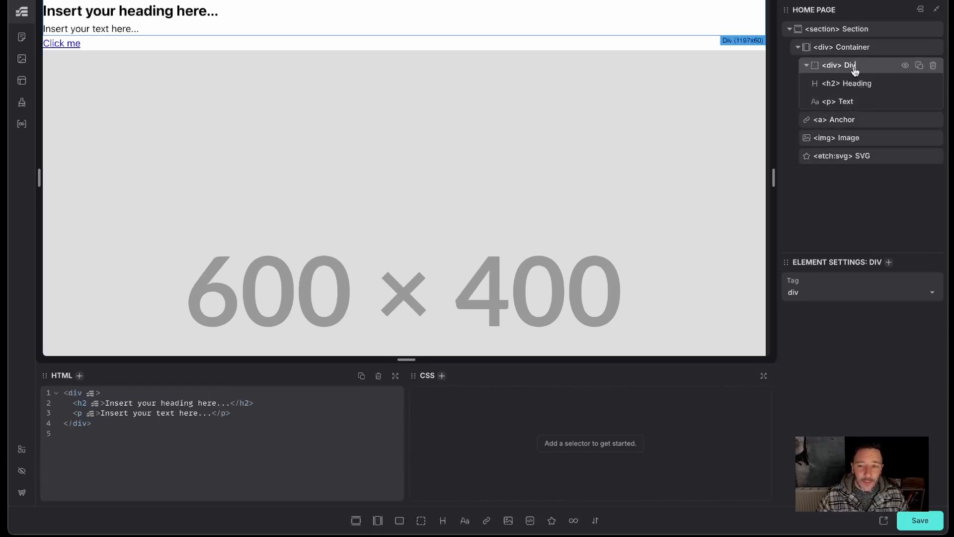
{"action": "left_click", "coordinate": [849, 120]}
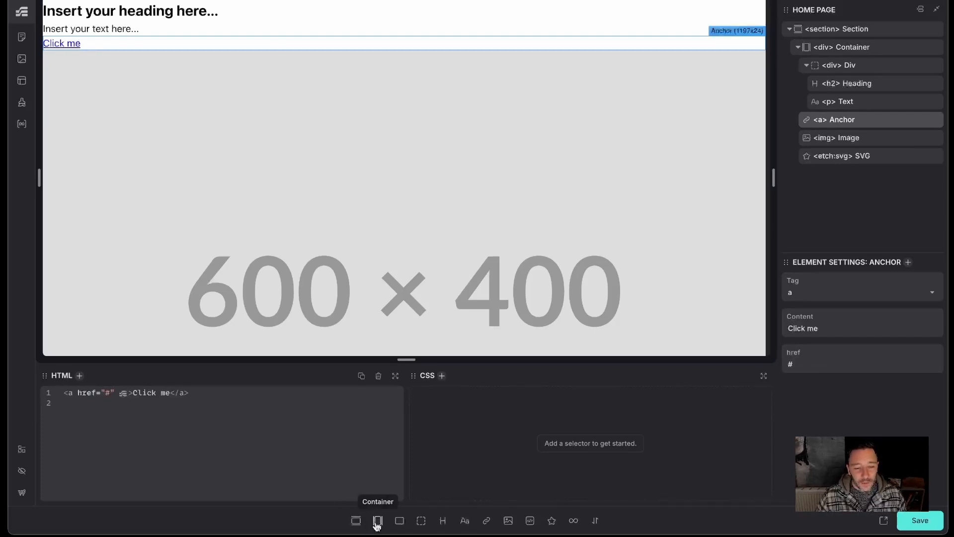
{"action": "left_click", "coordinate": [358, 523]}
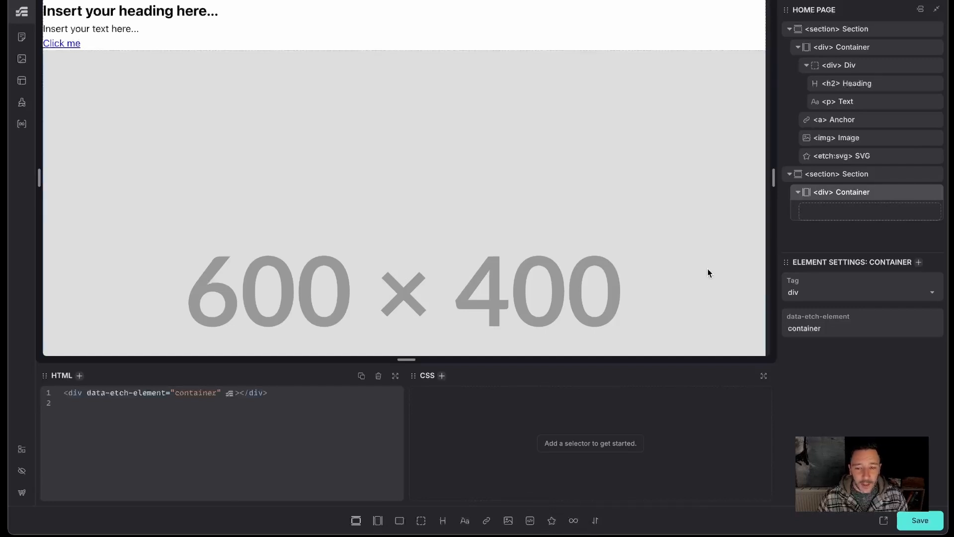
Step: Delete the second section and every element inside the first section's container, keeping the empty container
{"action": "left_click", "coordinate": [934, 175]}
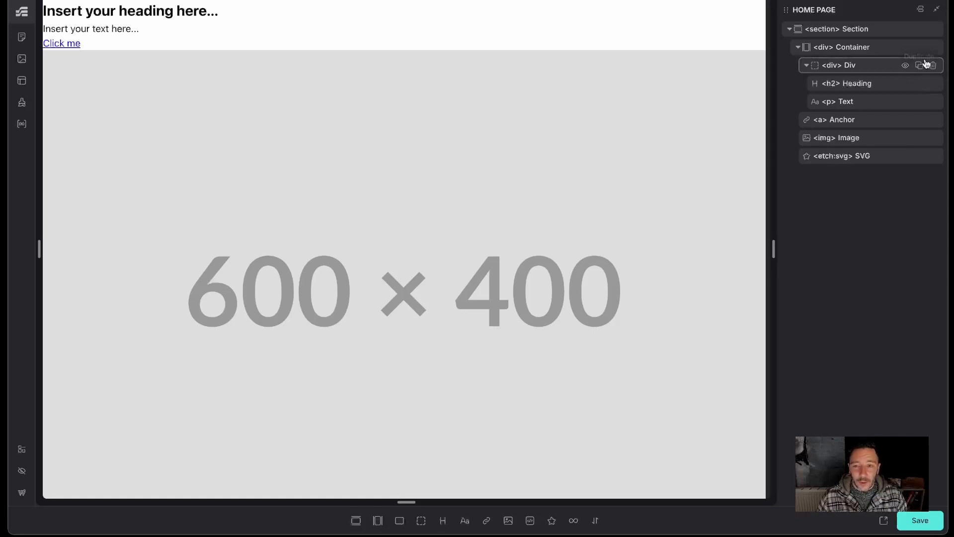
{"action": "left_click", "coordinate": [933, 67]}
{"action": "left_click", "coordinate": [933, 67]}
{"action": "left_click", "coordinate": [934, 68]}
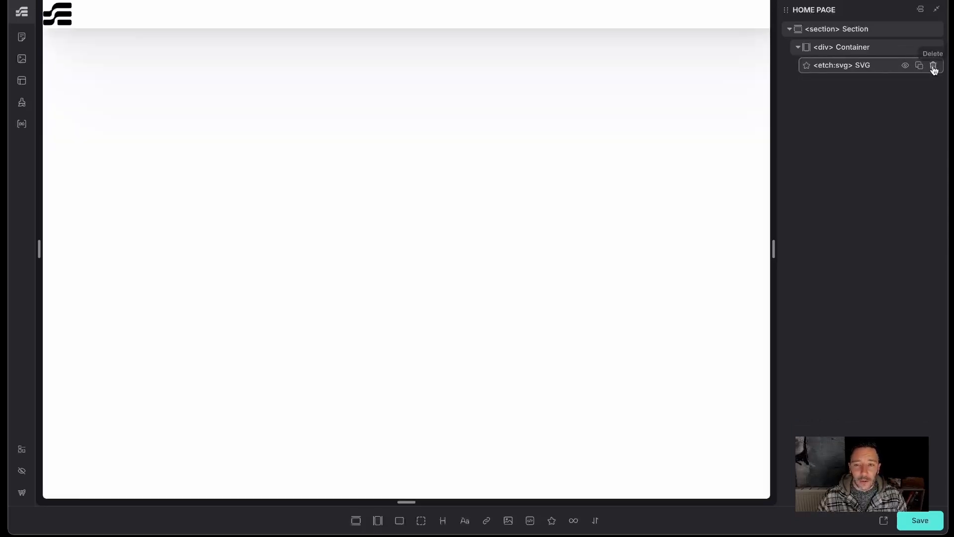
{"action": "left_click", "coordinate": [933, 67]}
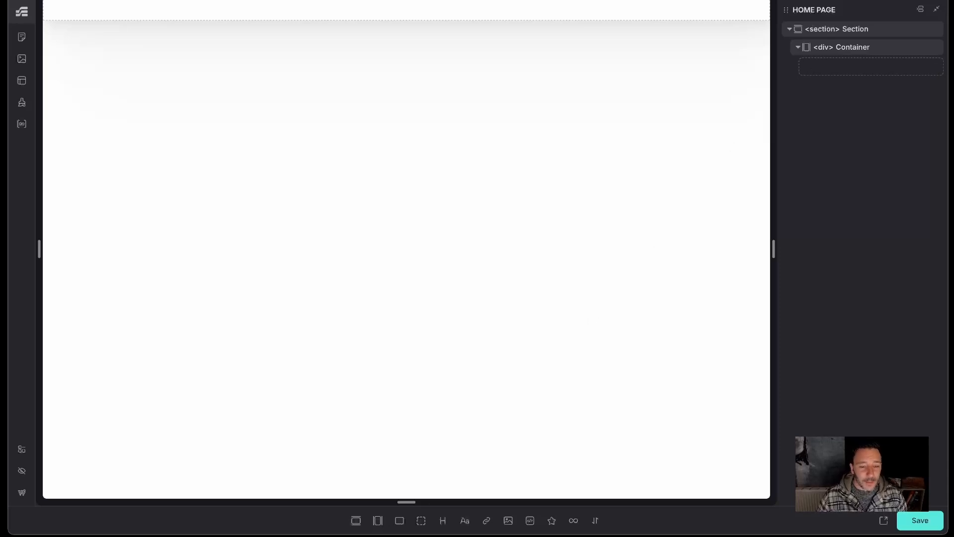
Step: Add a heading element and nest it inside the section's container
{"action": "left_click", "coordinate": [442, 522]}
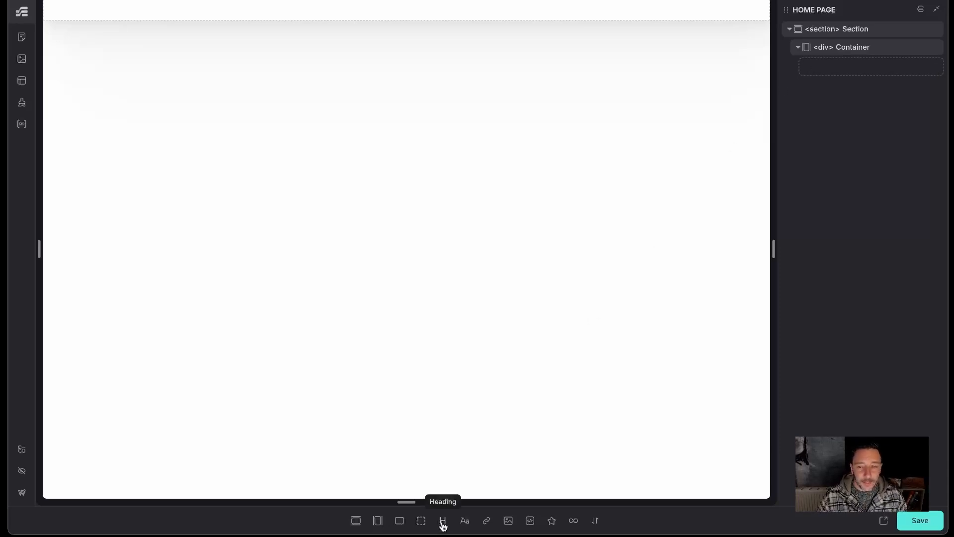
{"action": "left_click_drag", "start_coordinate": [797, 95], "coordinate": [821, 70]}
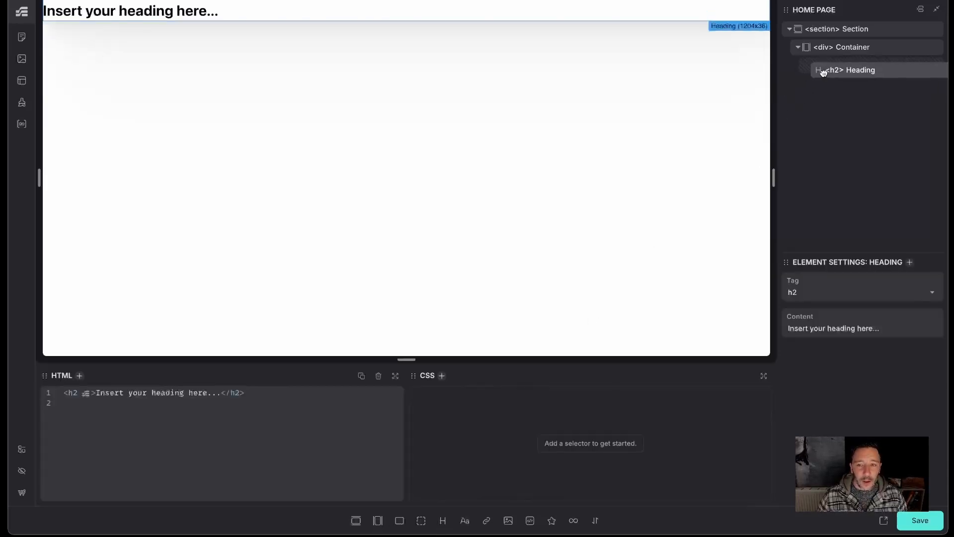
{"action": "left_click", "coordinate": [842, 50]}
{"action": "left_click", "coordinate": [844, 68]}
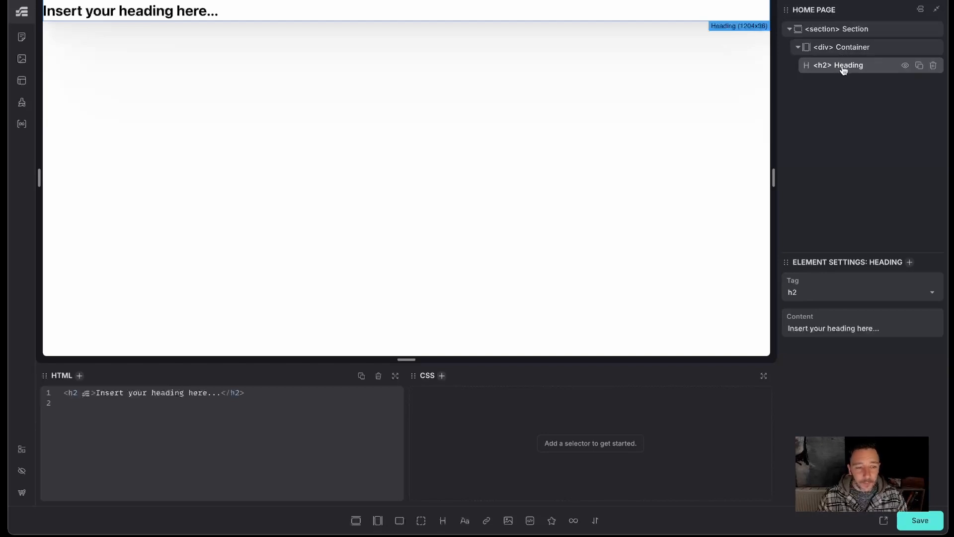
Step: Show the Style Inputs panel with the new heading selected
{"action": "left_click", "coordinate": [21, 449]}
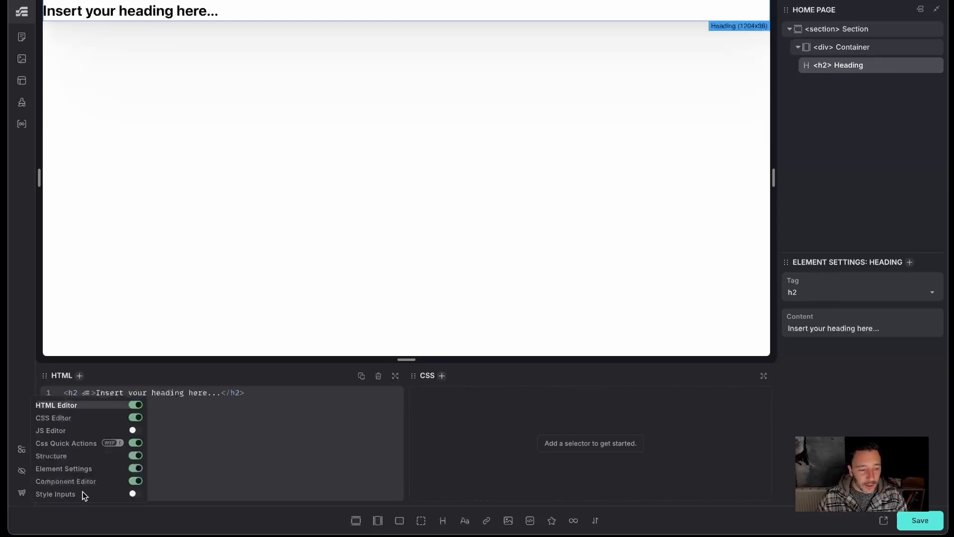
{"action": "left_click", "coordinate": [135, 494]}
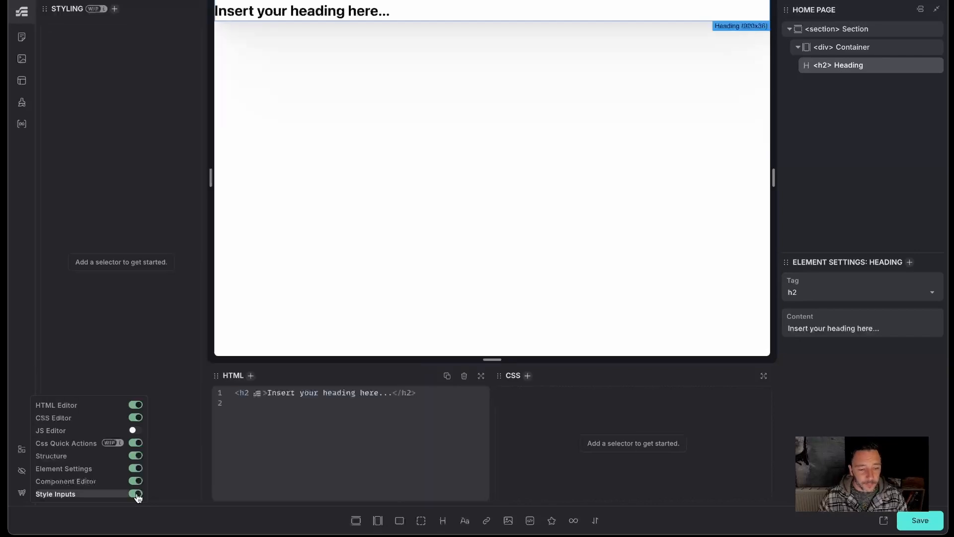
{"action": "left_click", "coordinate": [112, 304]}
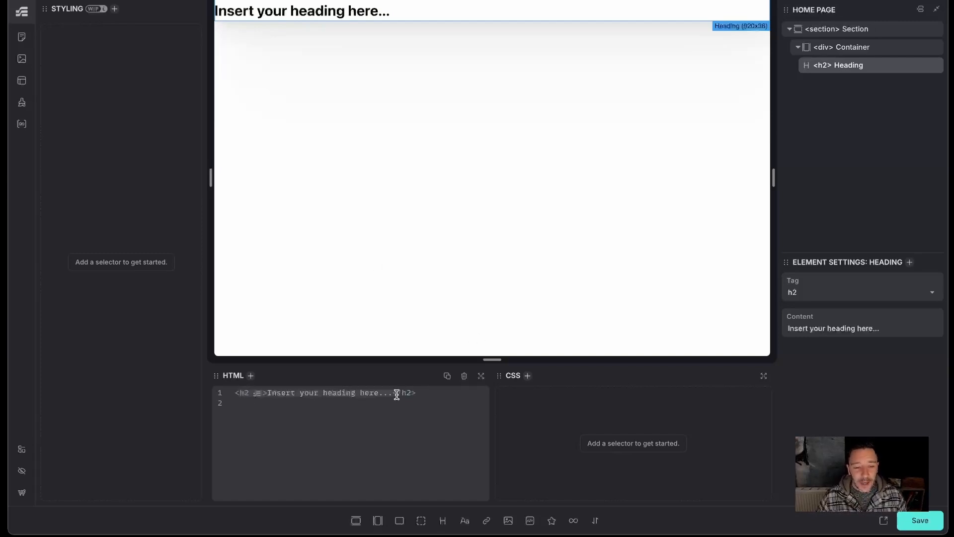
{"action": "left_click", "coordinate": [418, 393]}
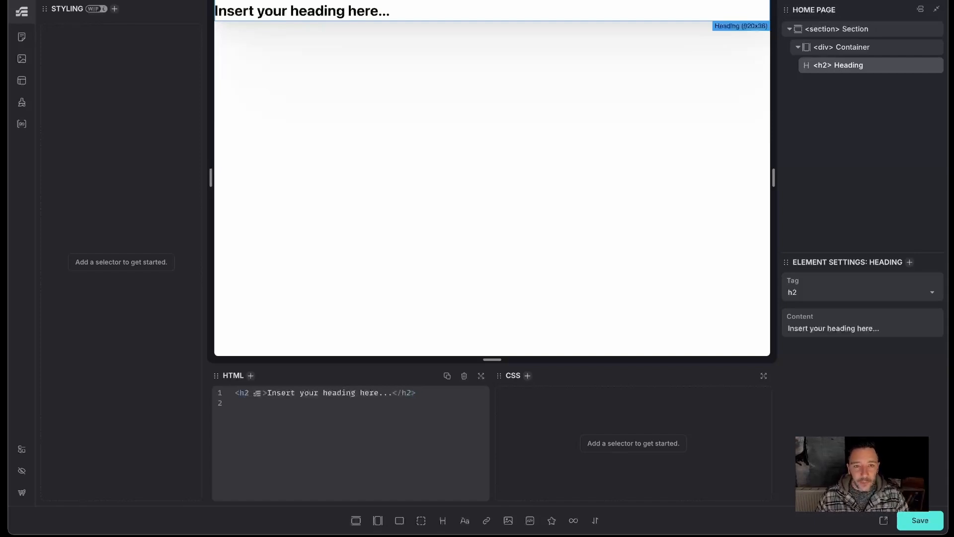
Step: Switch to the CodePen pen and add an h2 element reading "This is a heading" to its HTML
{"action": "left_click", "coordinate": [517, 1]}
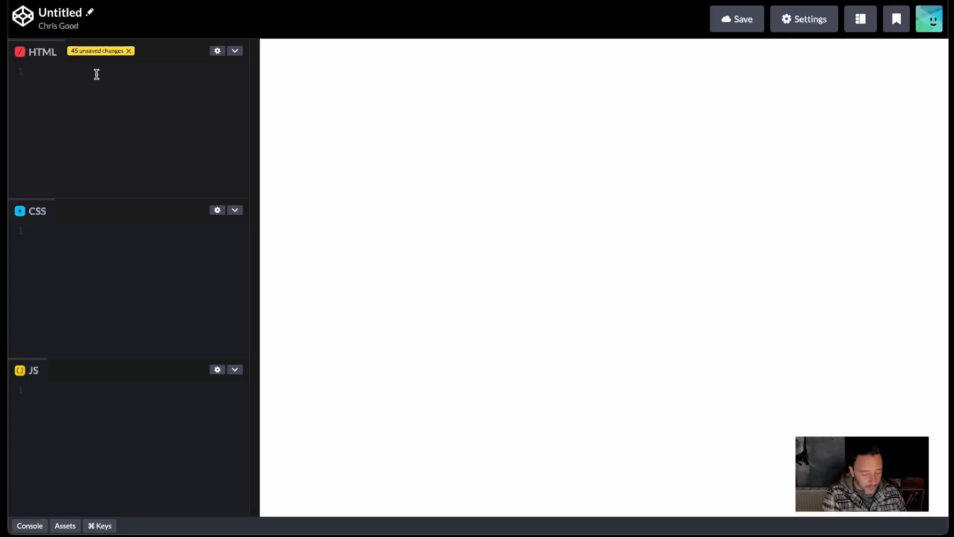
{"action": "type", "text": "<h2"}
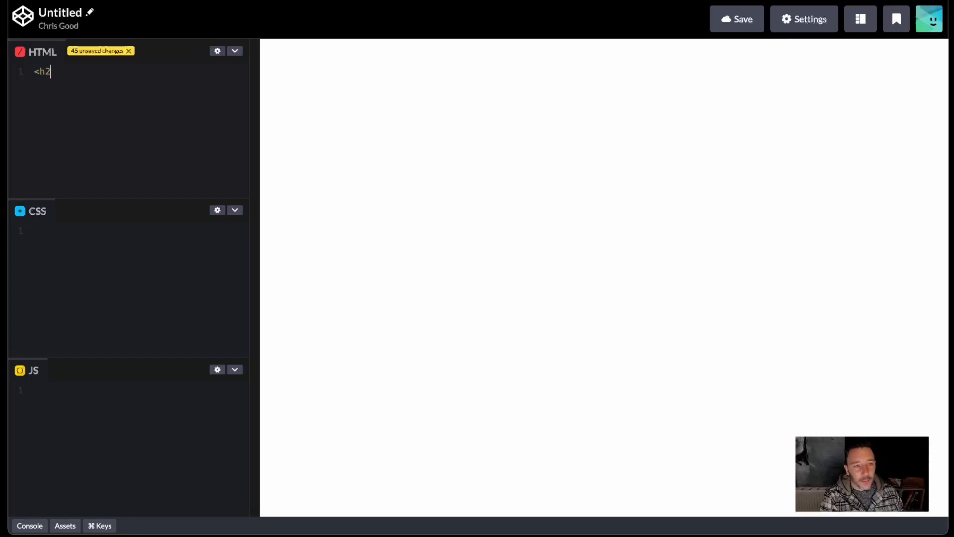
{"action": "type", "text": ">This is "}
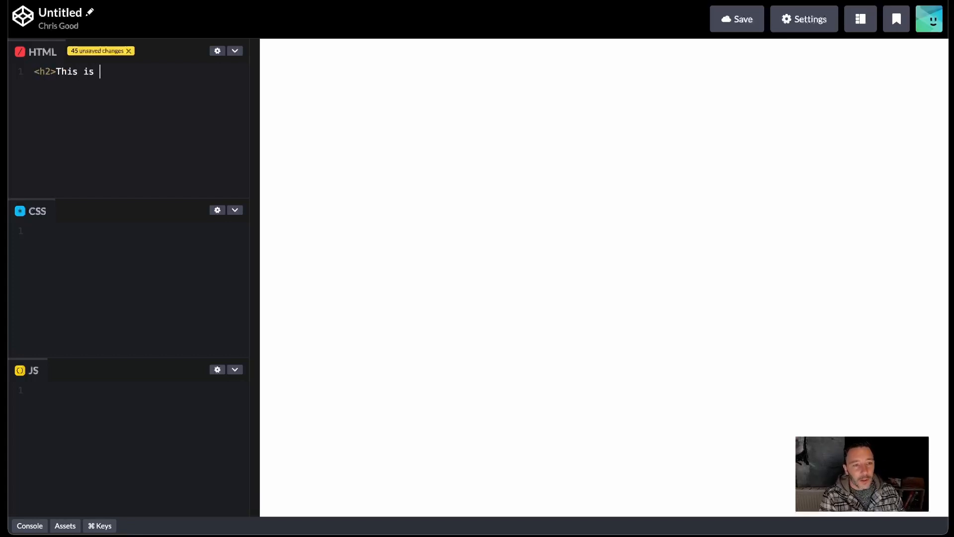
{"action": "type", "text": "a heading</h2>"}
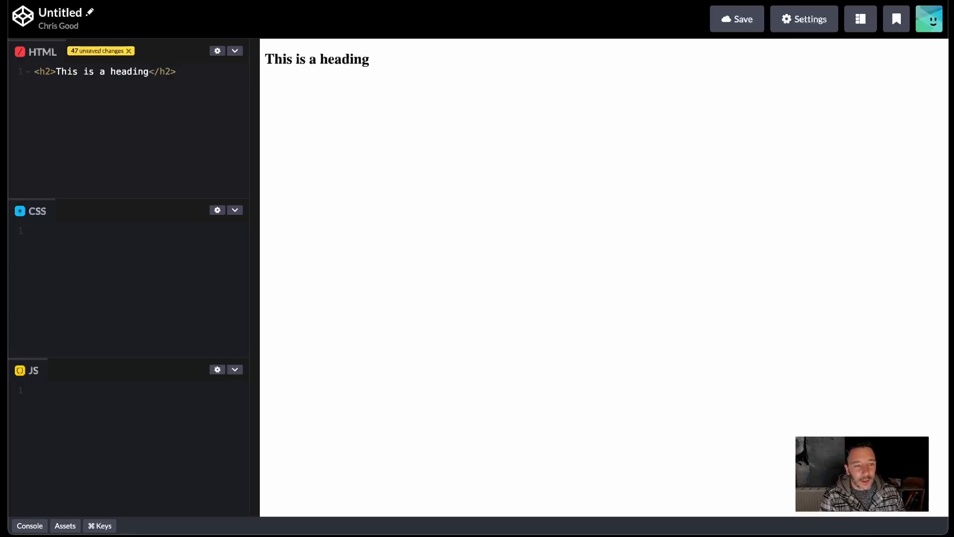
Step: Give the h2 an inline style attribute with "color: red;"
{"action": "left_click", "coordinate": [50, 71]}
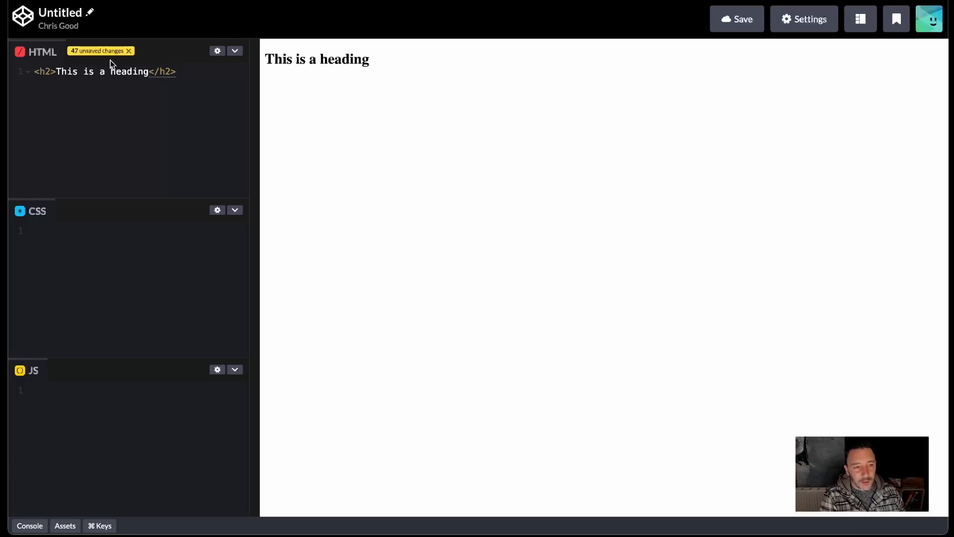
{"action": "type", "text": "styl"}
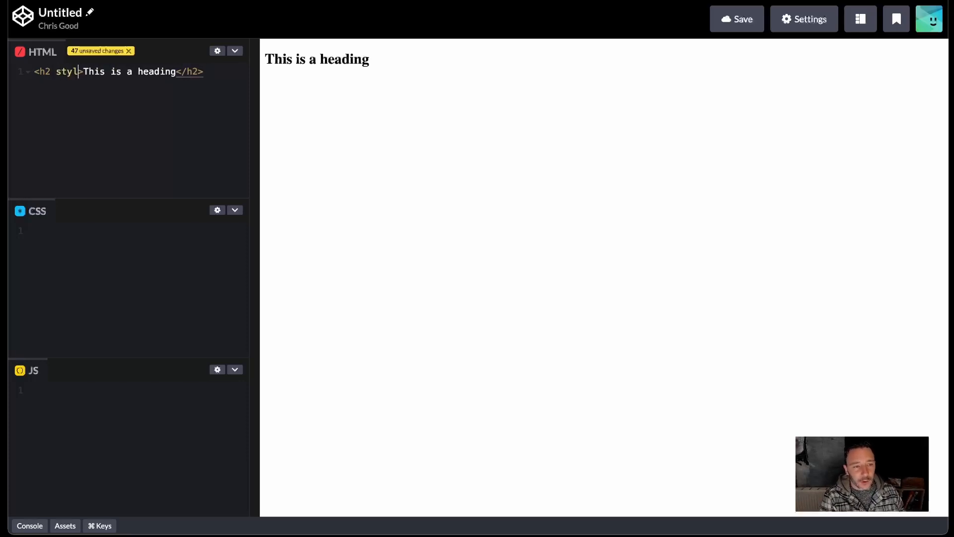
{"action": "type", "text": "e=|"}
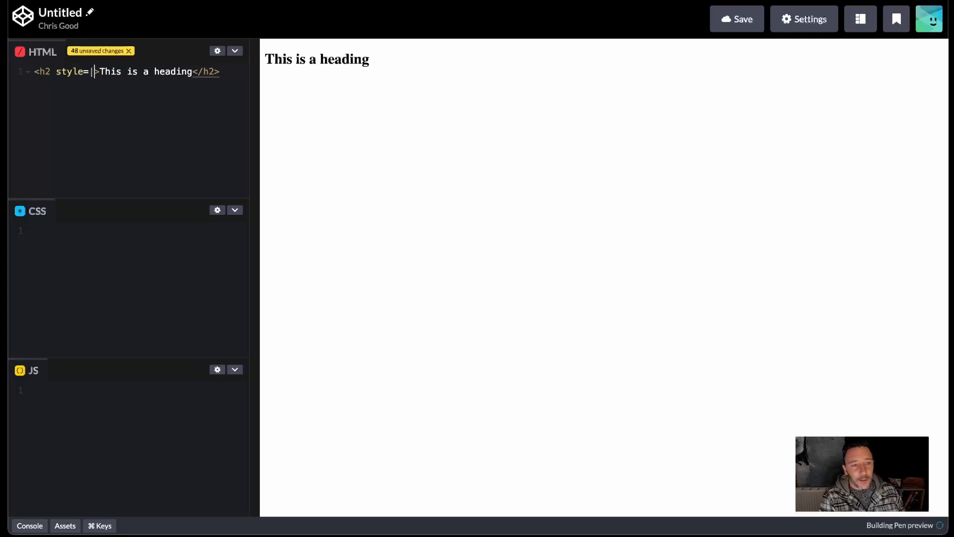
{"action": "key", "text": "BackSpace"}
{"action": "type", "text": "|"}
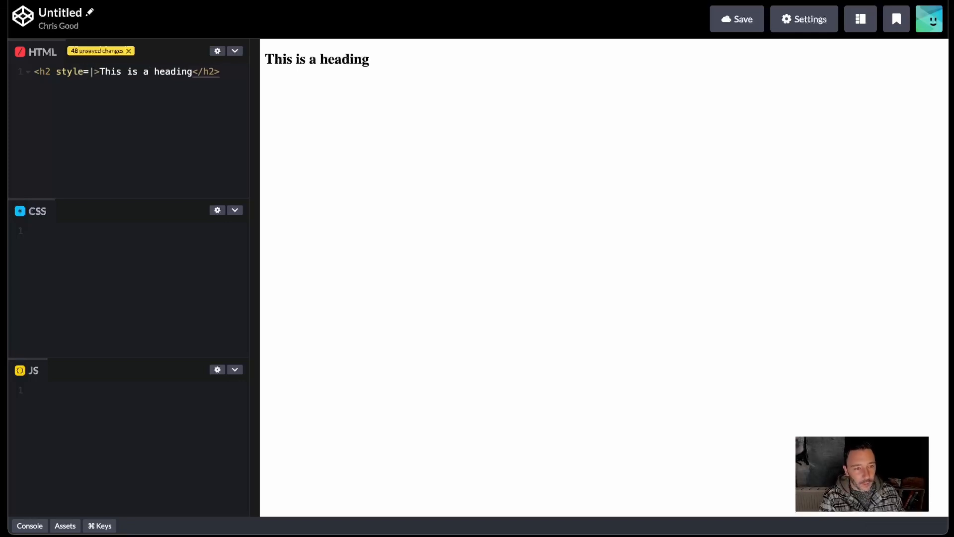
{"action": "key", "text": "BackSpace"}
{"action": "type", "text": "\""}
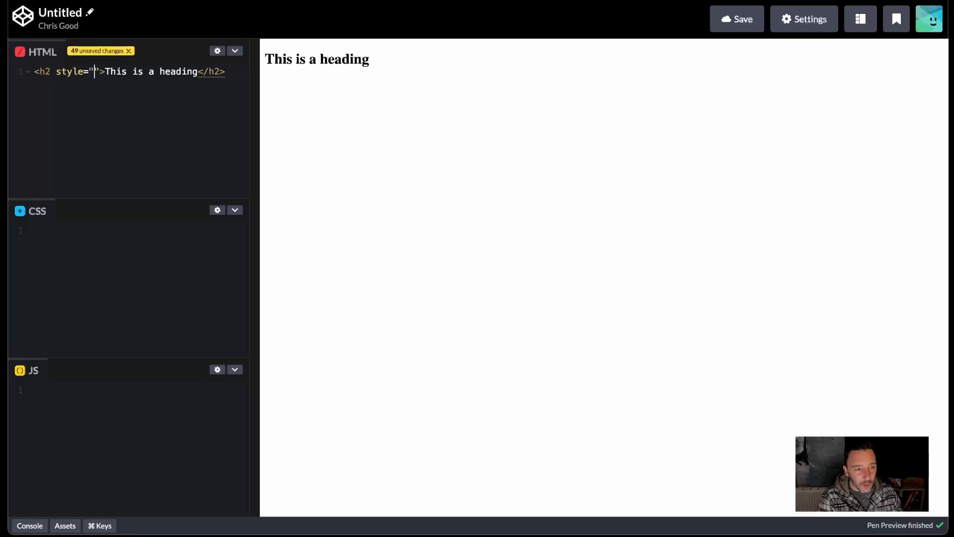
{"action": "type", "text": "color: "}
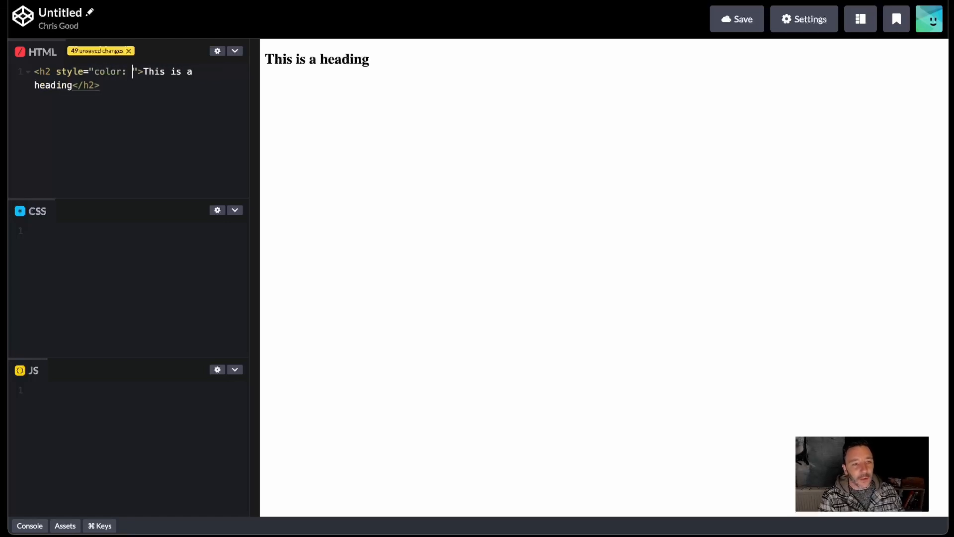
{"action": "type", "text": "red;"}
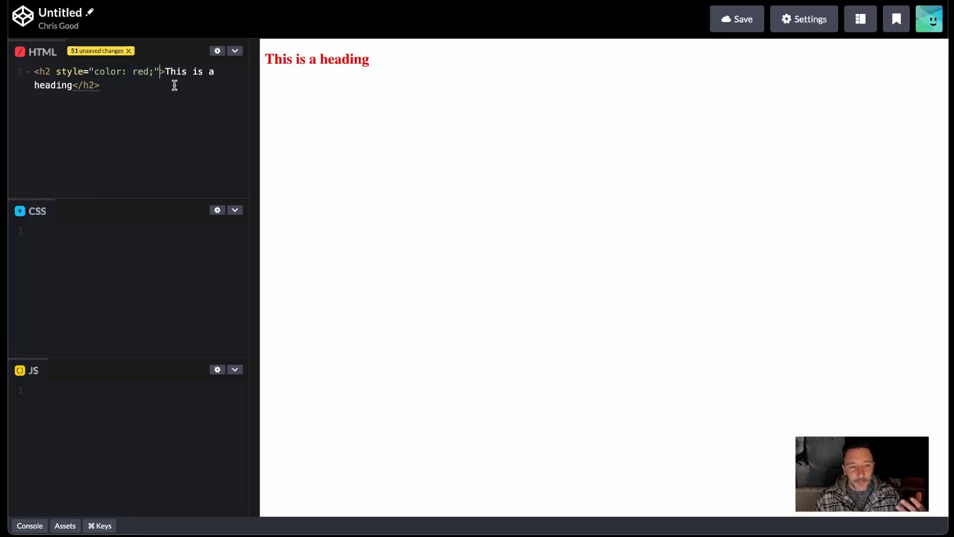
Step: Add a second, unstyled h2 below the first, with a blank line between them, reading "This is another heading"
{"action": "left_click", "coordinate": [135, 90]}
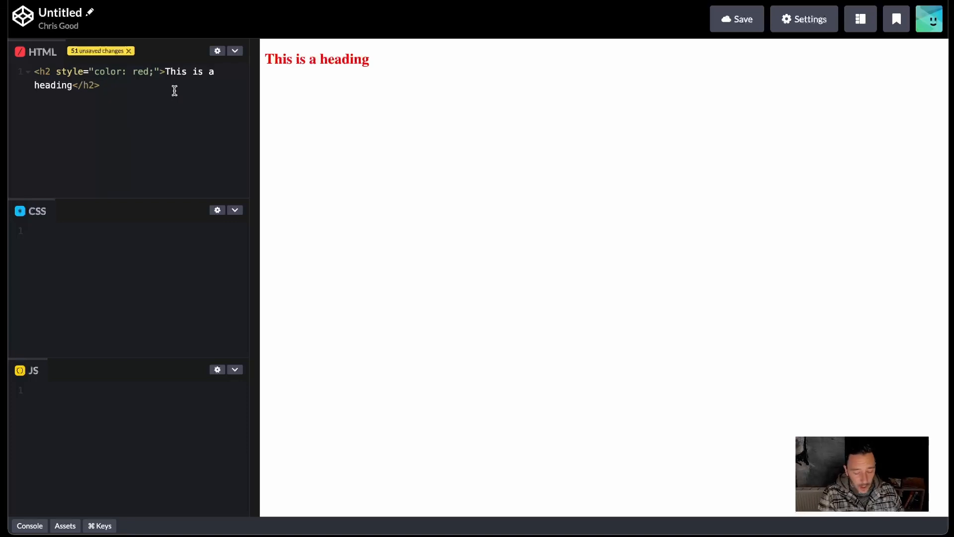
{"action": "key", "text": "Return"}
{"action": "key", "text": "Return"}
{"action": "type", "text": "<"}
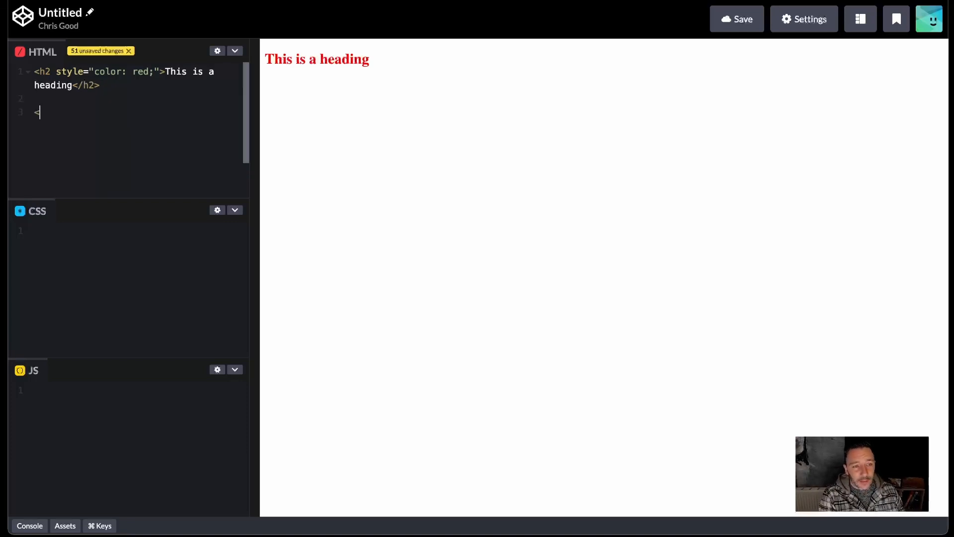
{"action": "type", "text": "h2 st"}
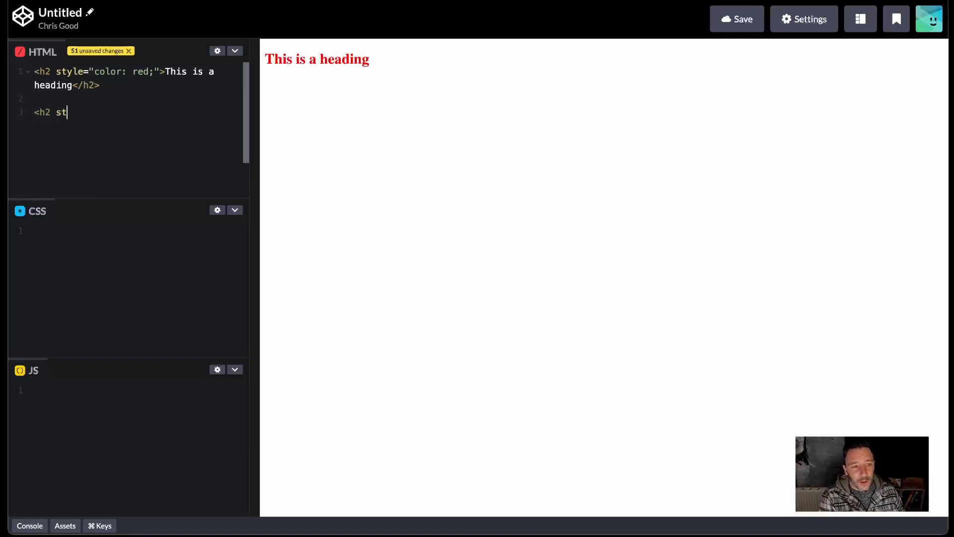
{"action": "key", "text": "BackSpace"}
{"action": "key", "text": "BackSpace"}
{"action": "type", "text": "T"}
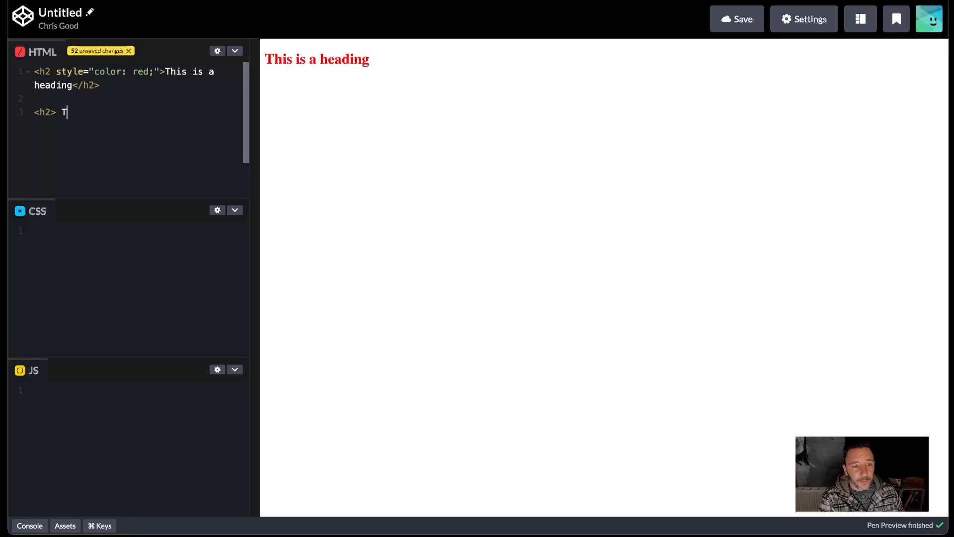
{"action": "type", "text": "his is another heading</h2>"}
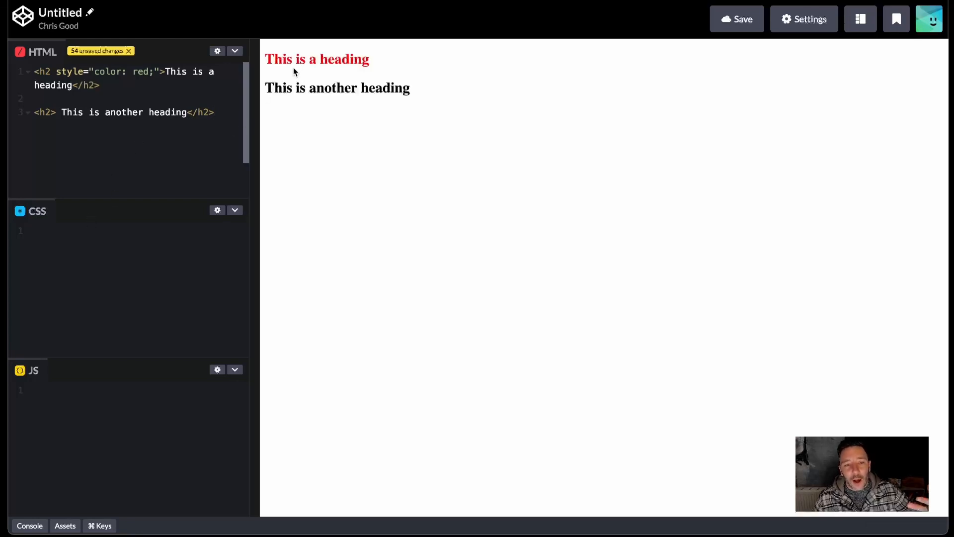
Step: Try copying the first heading's inline red style onto the second h2, and undo it to leave that tag plain
{"action": "left_click", "coordinate": [52, 113]}
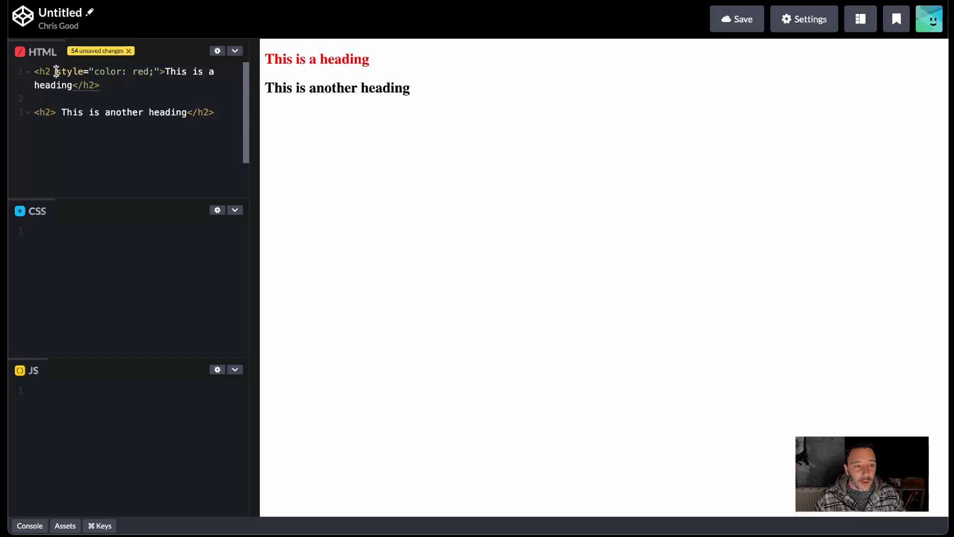
{"action": "left_click_drag", "start_coordinate": [56, 71], "coordinate": [158, 71]}
{"action": "key", "text": "super+c"}
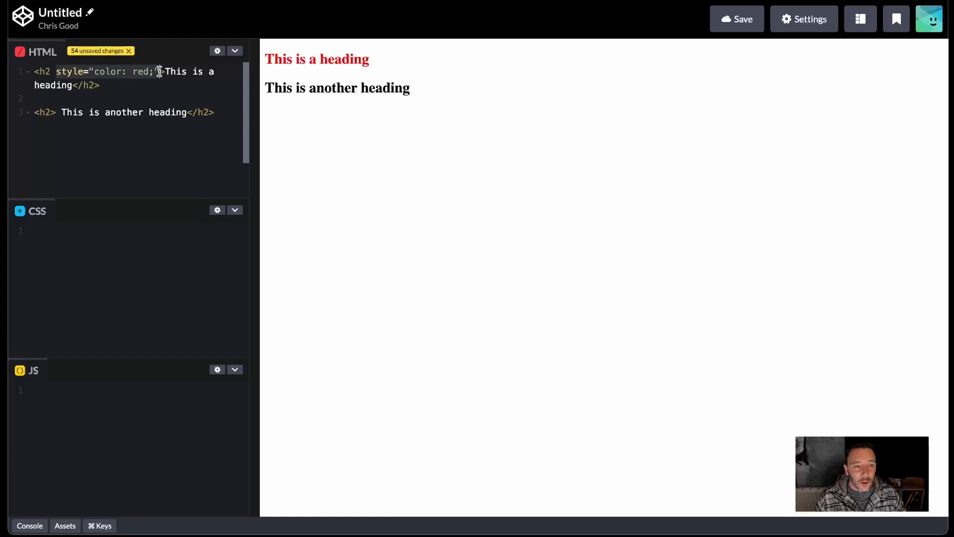
{"action": "left_click", "coordinate": [50, 112]}
{"action": "key", "text": "super+v"}
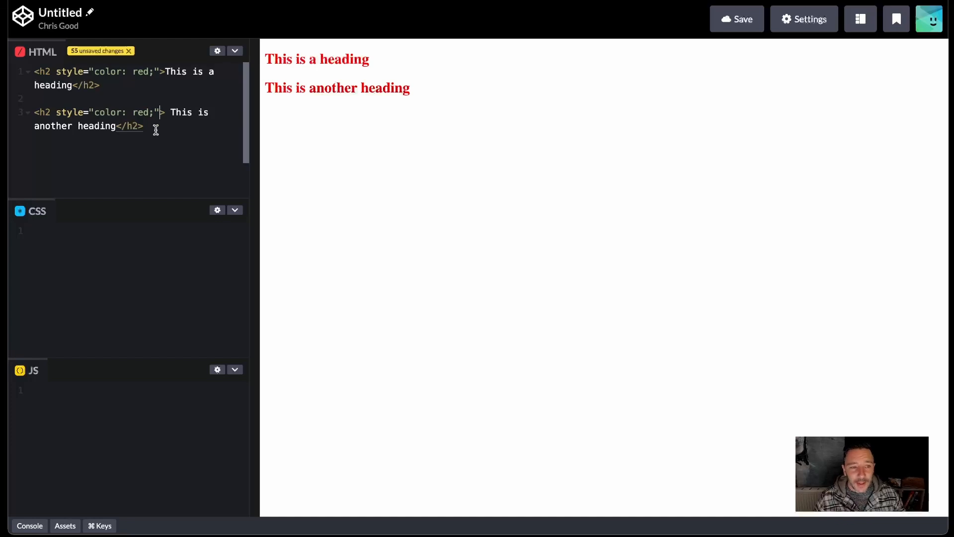
{"action": "key", "text": "super+z"}
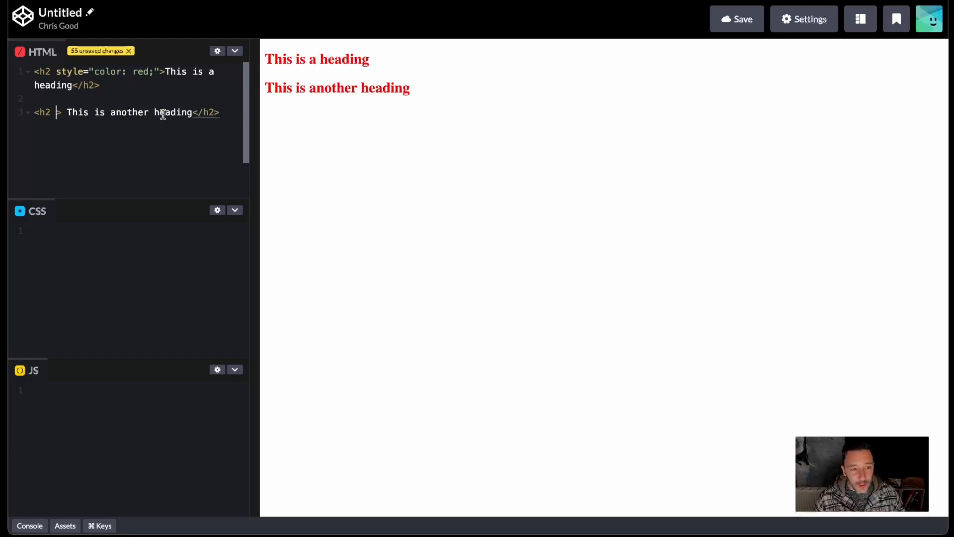
{"action": "key", "text": "BackSpace"}
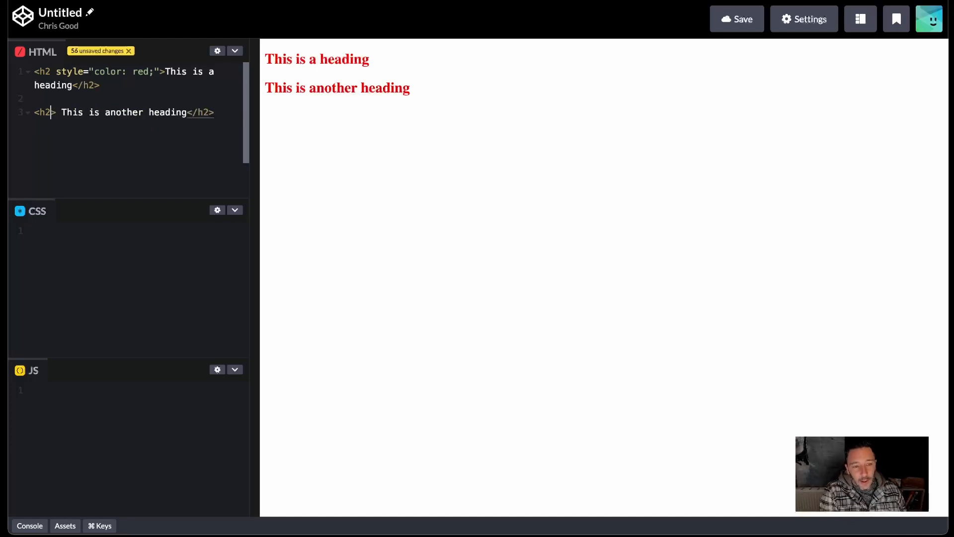
Step: Start a CSS rule for a class selector named .hcolor, with an empty line inside its braces
{"action": "left_click", "coordinate": [63, 233]}
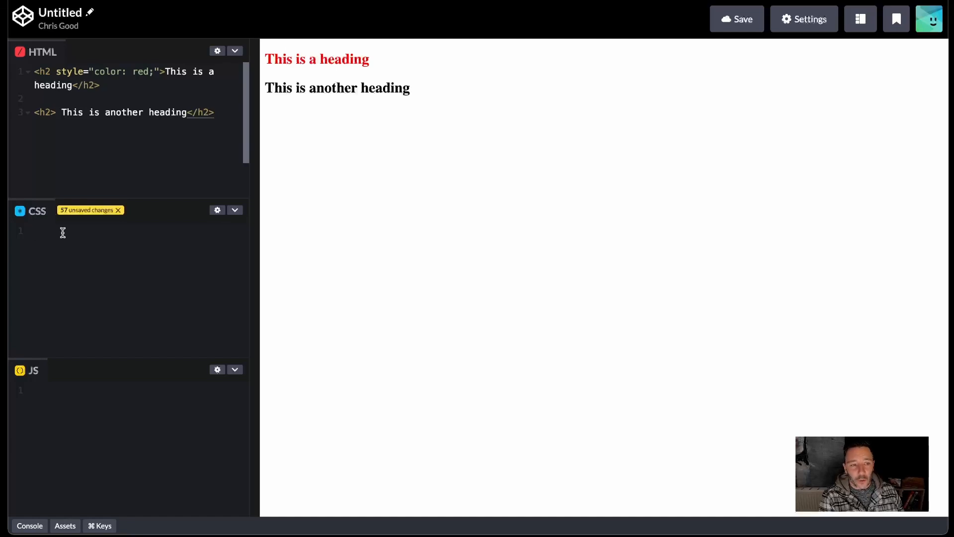
{"action": "type", "text": ".h"}
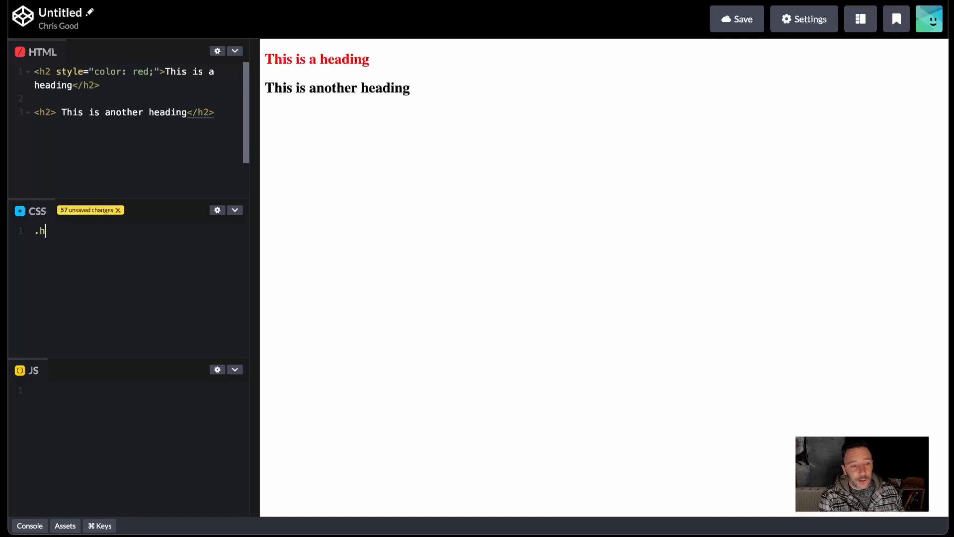
{"action": "type", "text": "eading-col"}
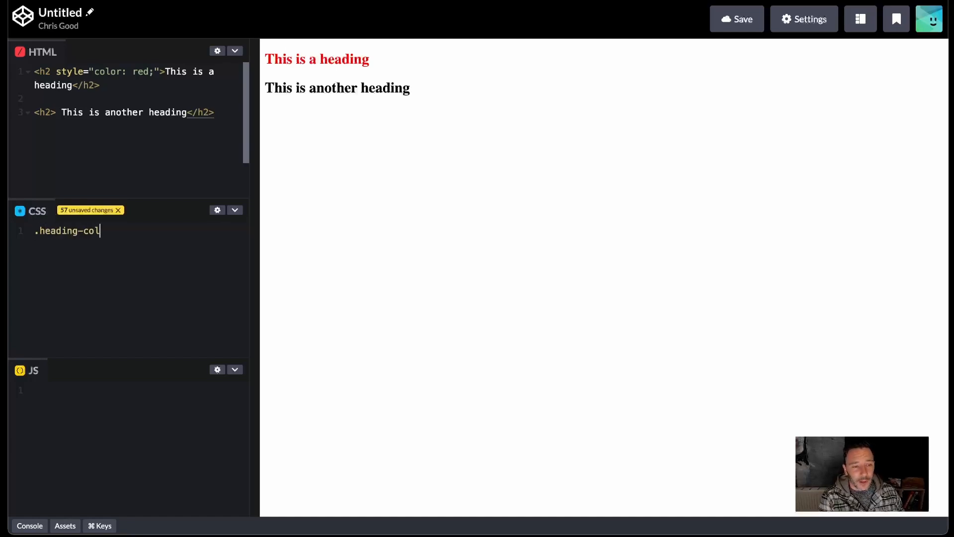
{"action": "key", "text": "BackSpace"}
{"action": "key", "text": "BackSpace"}
{"action": "key", "text": "BackSpace"}
{"action": "key", "text": "BackSpace"}
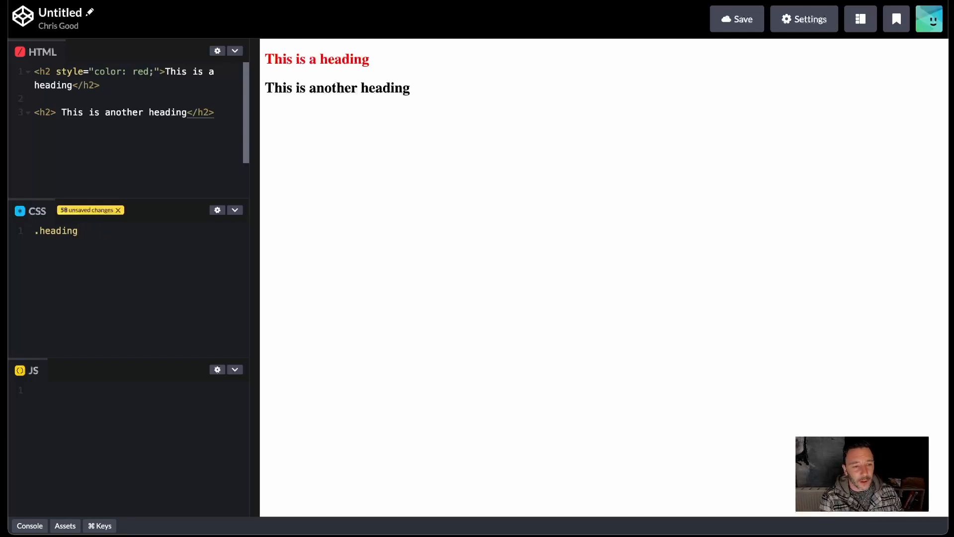
{"action": "key", "text": "BackSpace"}
{"action": "key", "text": "BackSpace"}
{"action": "key", "text": "BackSpace"}
{"action": "key", "text": "BackSpace"}
{"action": "key", "text": "BackSpace"}
{"action": "key", "text": "BackSpace"}
{"action": "key", "text": "BackSpace"}
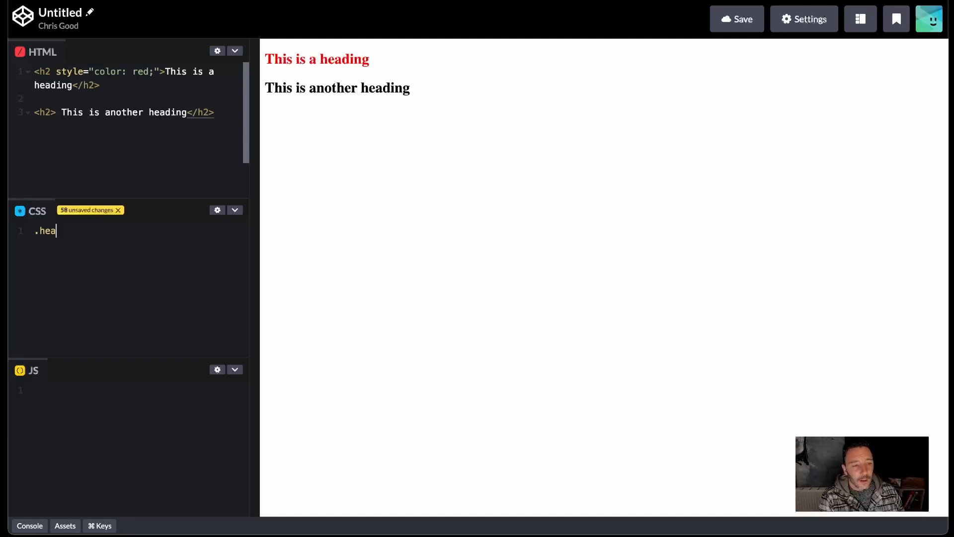
{"action": "type", "text": "hcolor"}
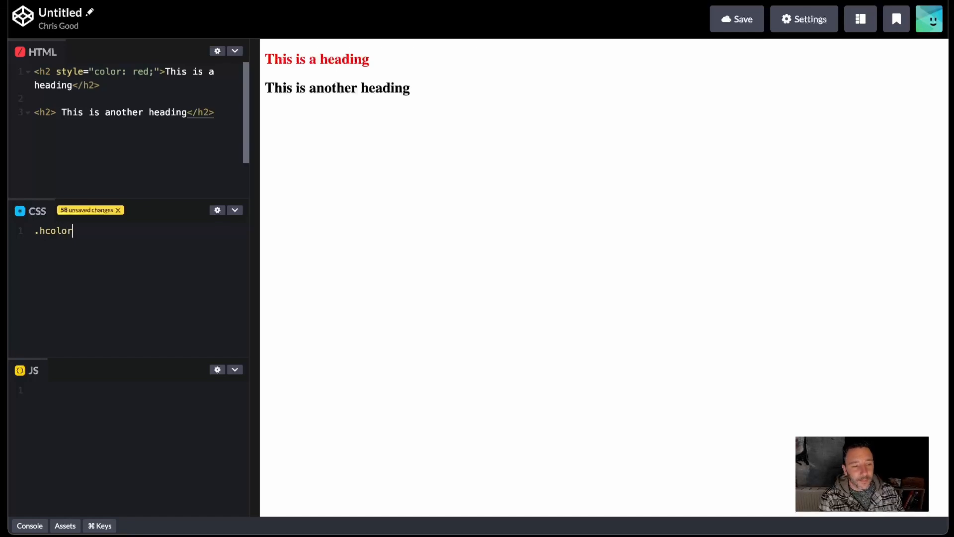
{"action": "type", "text": " {"}
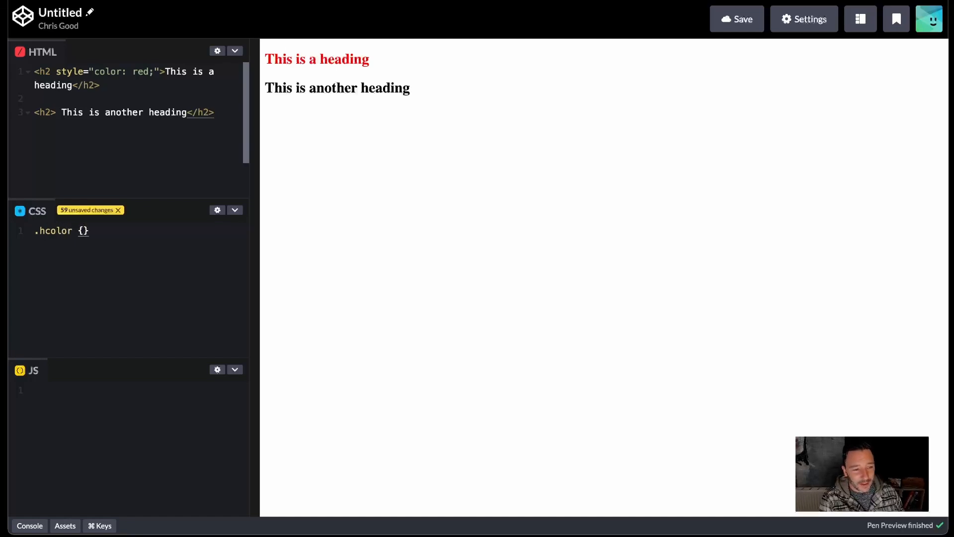
{"action": "key", "text": "Return"}
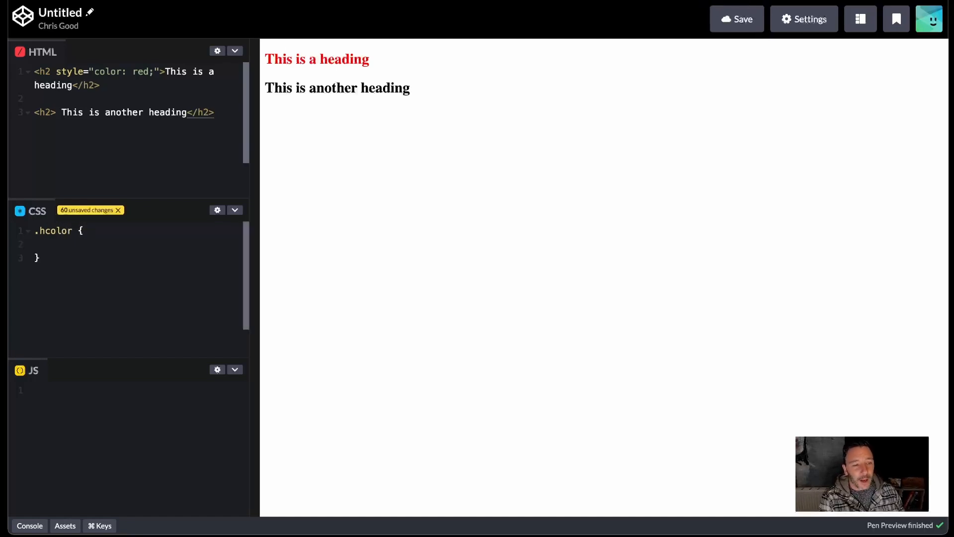
Step: Add the declaration "color: red;" to the .hcolor rule
{"action": "type", "text": "color: "}
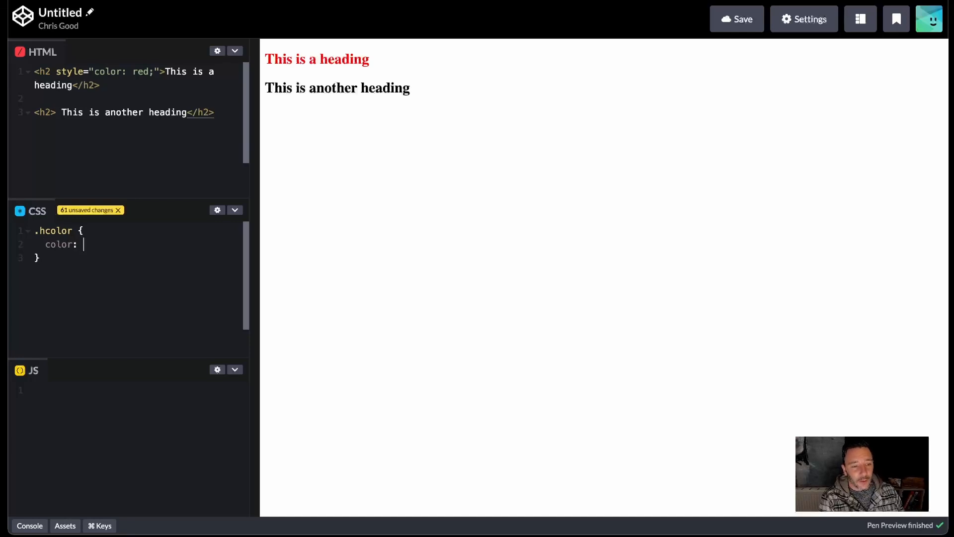
{"action": "type", "text": "blu"}
{"action": "key", "text": "BackSpace"}
{"action": "key", "text": "BackSpace"}
{"action": "key", "text": "BackSpace"}
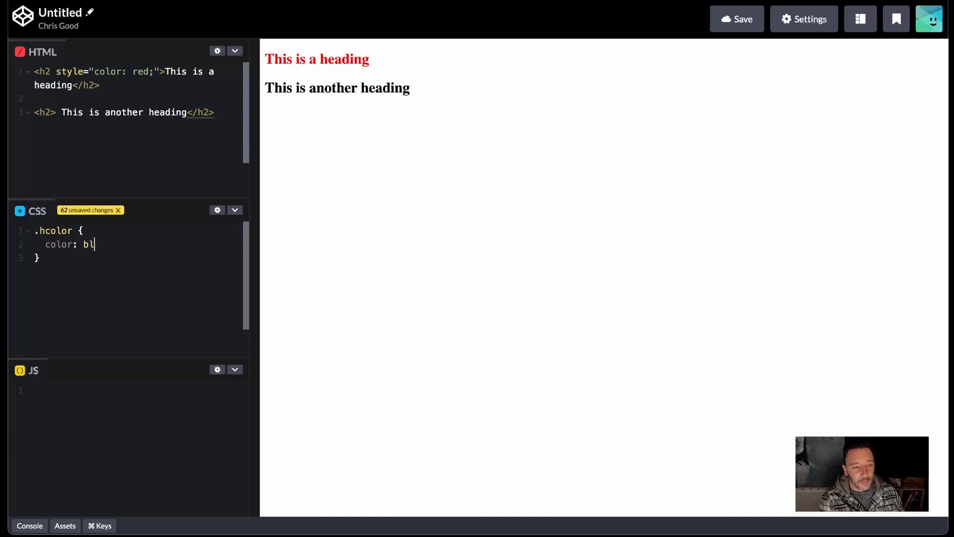
{"action": "type", "text": "red;"}
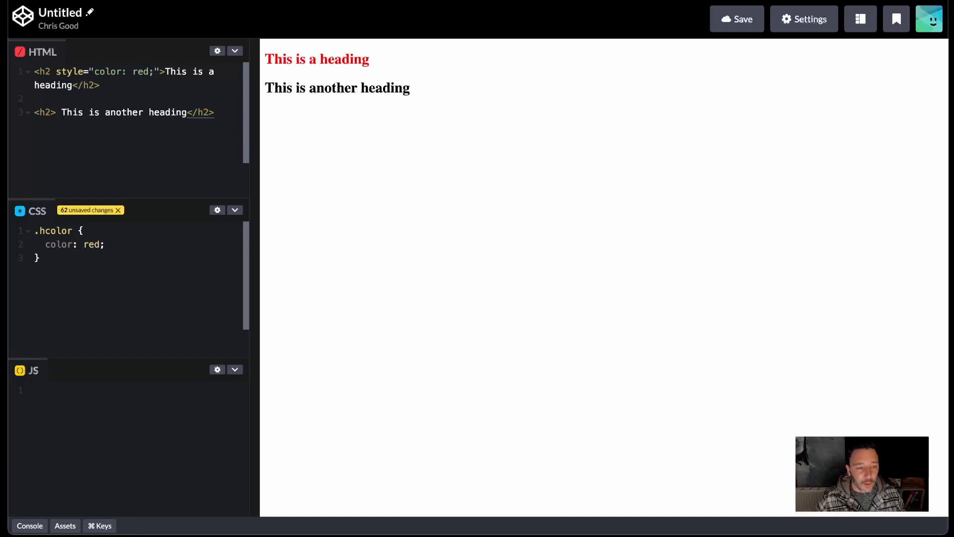
Step: Replace the first h2's inline style attribute with class="hcolor"
{"action": "left_click_drag", "start_coordinate": [56, 71], "coordinate": [159, 70]}
{"action": "key", "text": "BackSpace"}
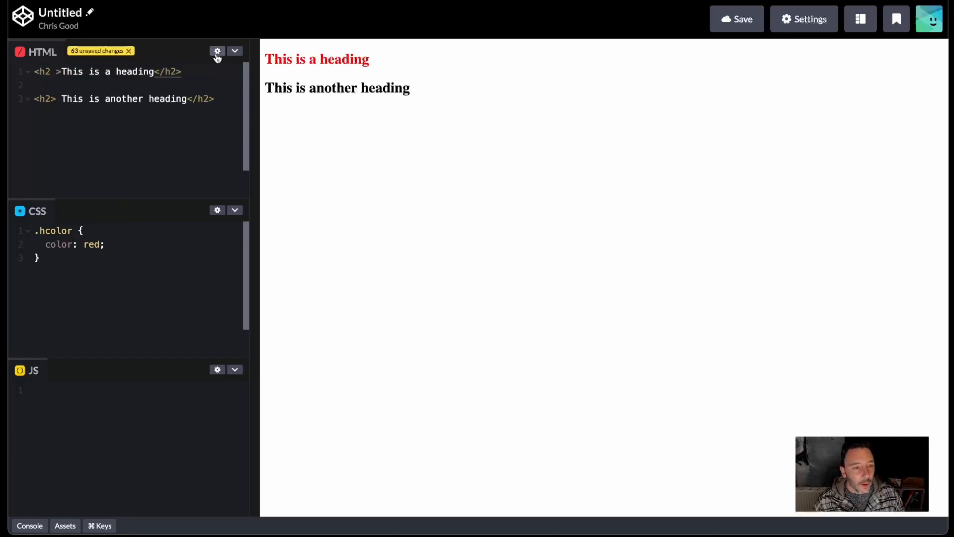
{"action": "key", "text": "BackSpace"}
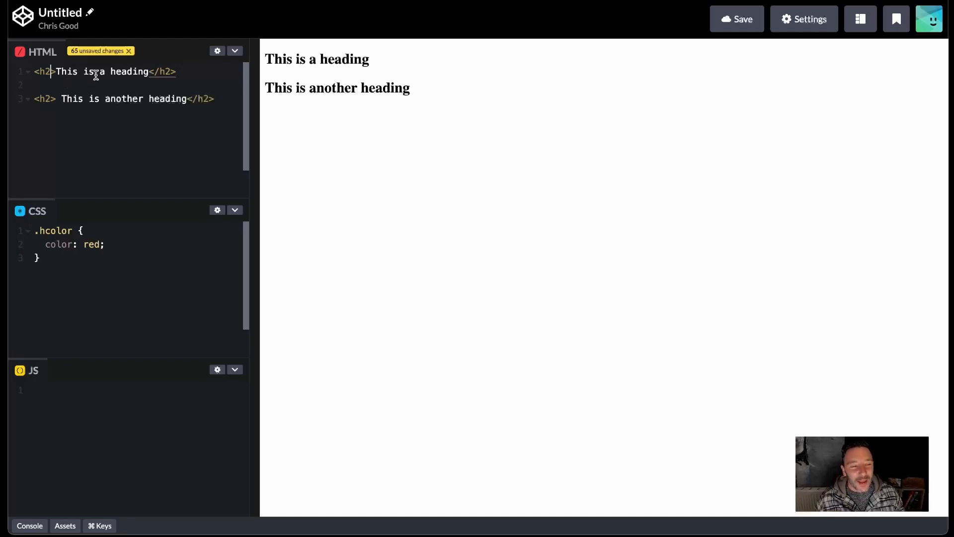
{"action": "left_click", "coordinate": [51, 71]}
{"action": "type", "text": "class=\""}
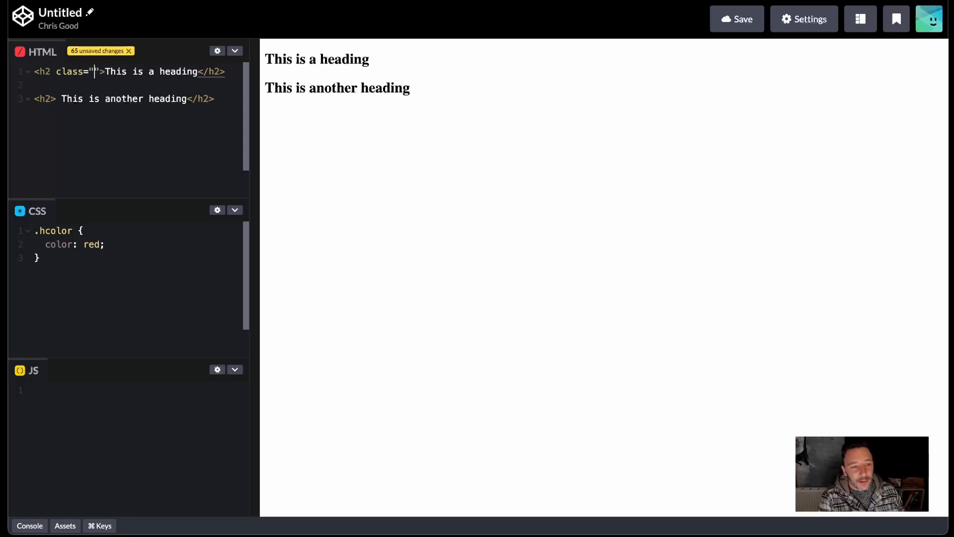
{"action": "type", "text": "hcolor"}
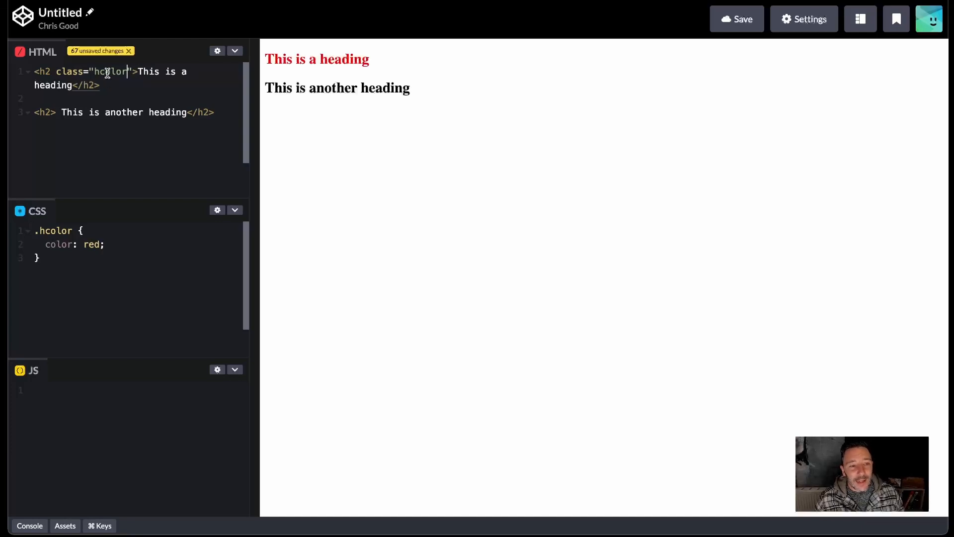
Step: Add class="hcolor" to the second h2, "This is another heading"
{"action": "left_click", "coordinate": [51, 114]}
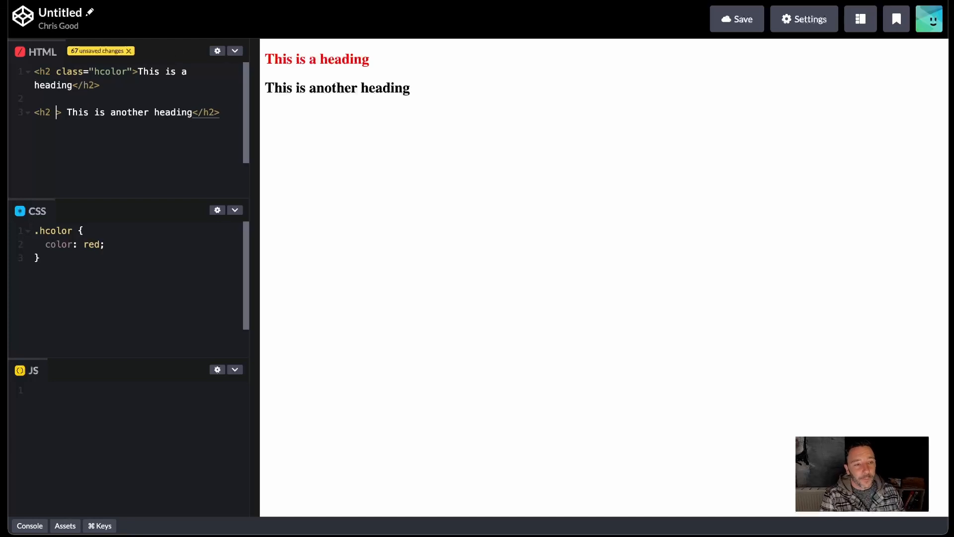
{"action": "type", "text": "class"}
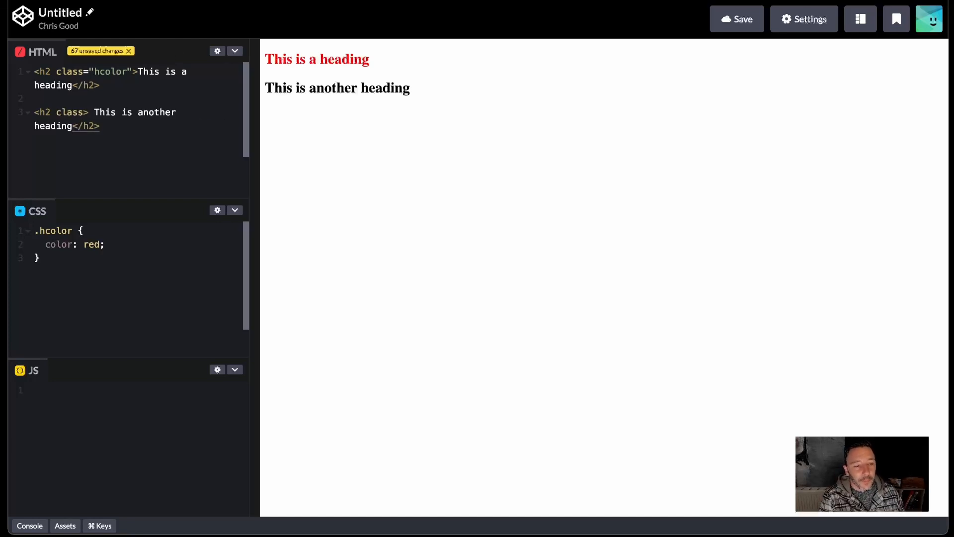
{"action": "type", "text": "=\"hcol"}
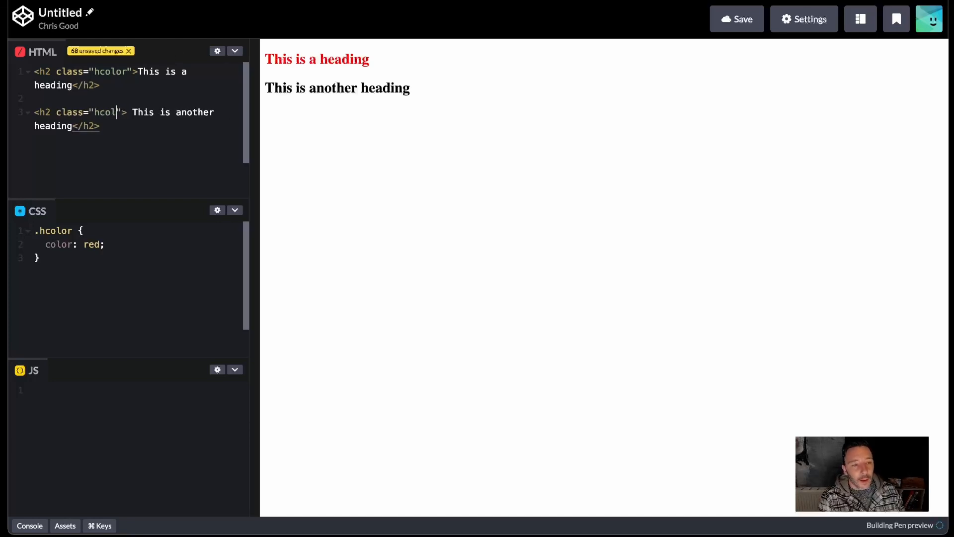
{"action": "type", "text": "or"}
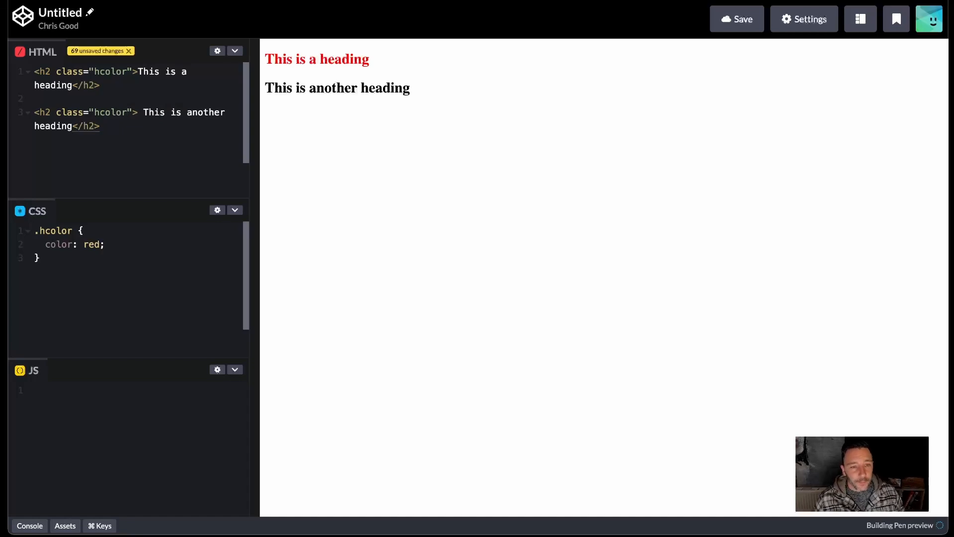
Step: Change the color value in the .hcolor rule to green
{"action": "left_click", "coordinate": [122, 249]}
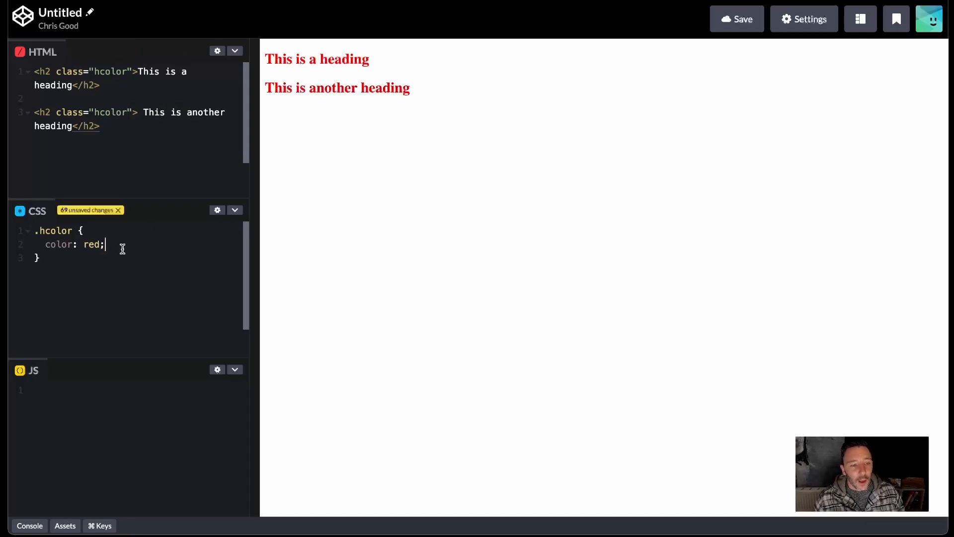
{"action": "double_click", "coordinate": [89, 244]}
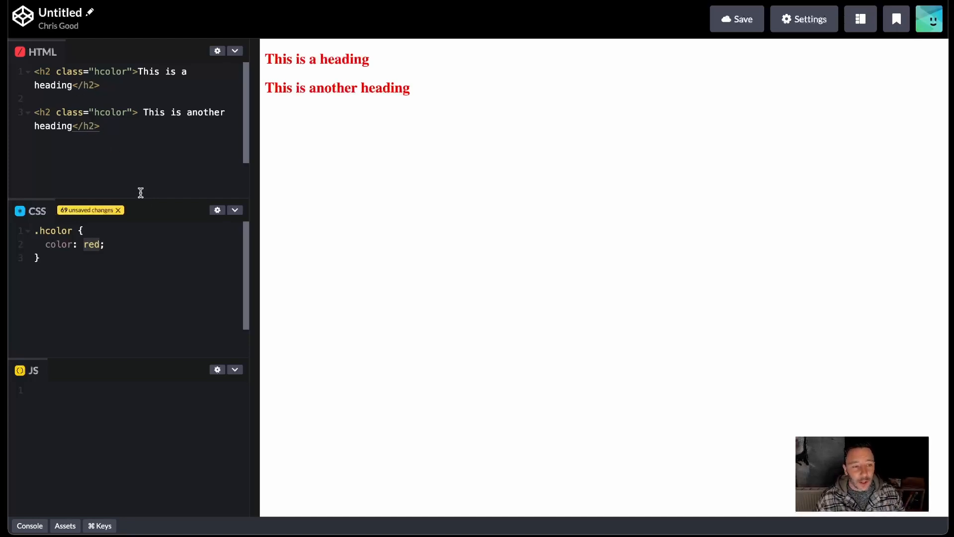
{"action": "left_click", "coordinate": [87, 245]}
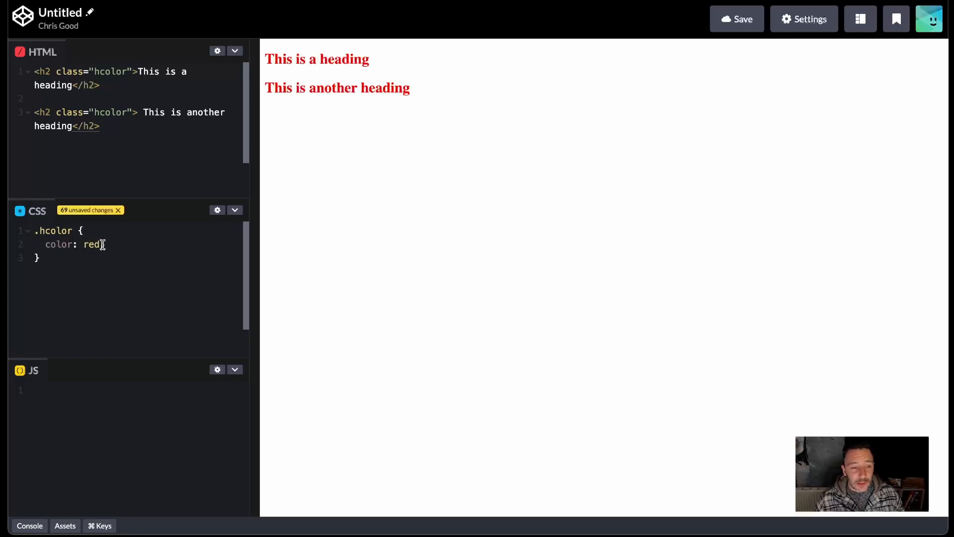
{"action": "key", "text": "Right"}
{"action": "key", "text": "BackSpace"}
{"action": "key", "text": "BackSpace"}
{"action": "key", "text": "BackSpace"}
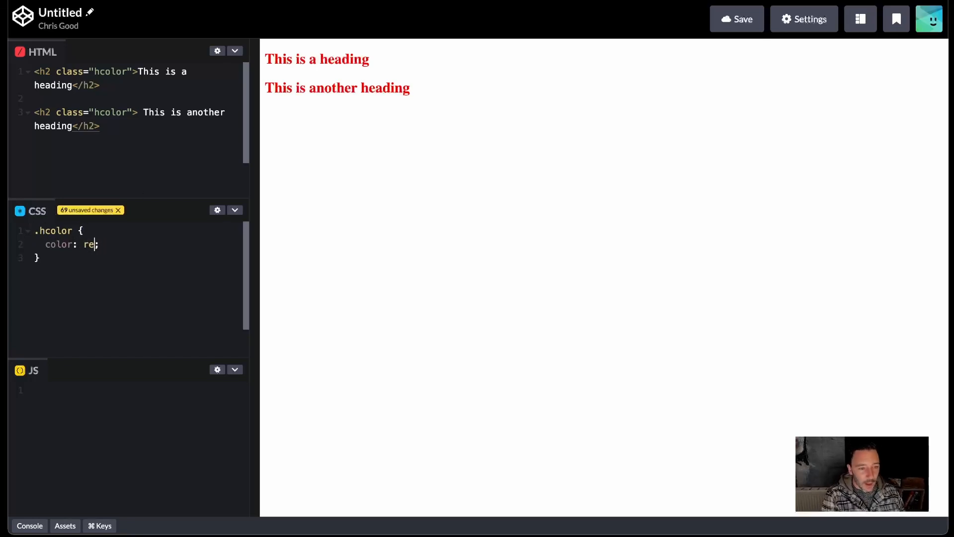
{"action": "type", "text": "green"}
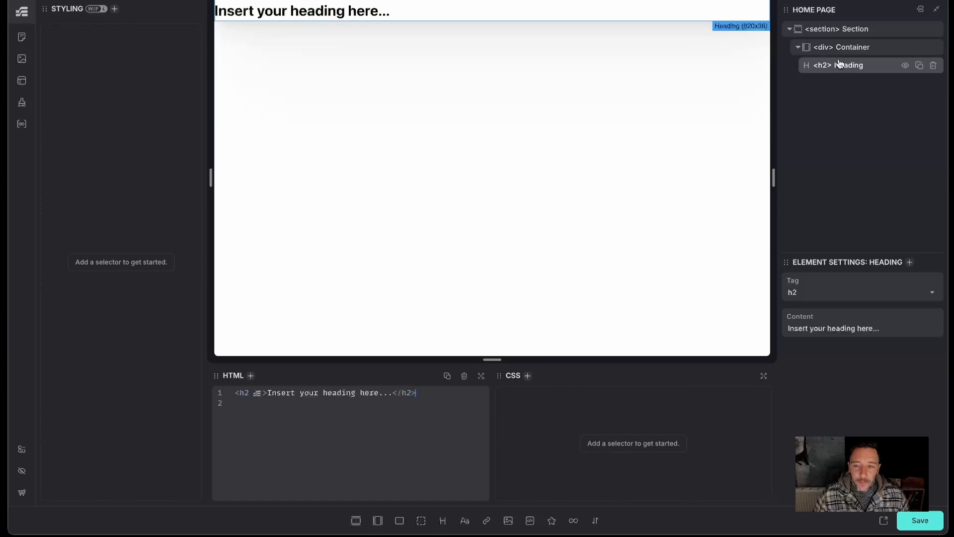
Step: Rename the section element to Hero and insert a text paragraph after its h2 heading
{"action": "double_click", "coordinate": [855, 31]}
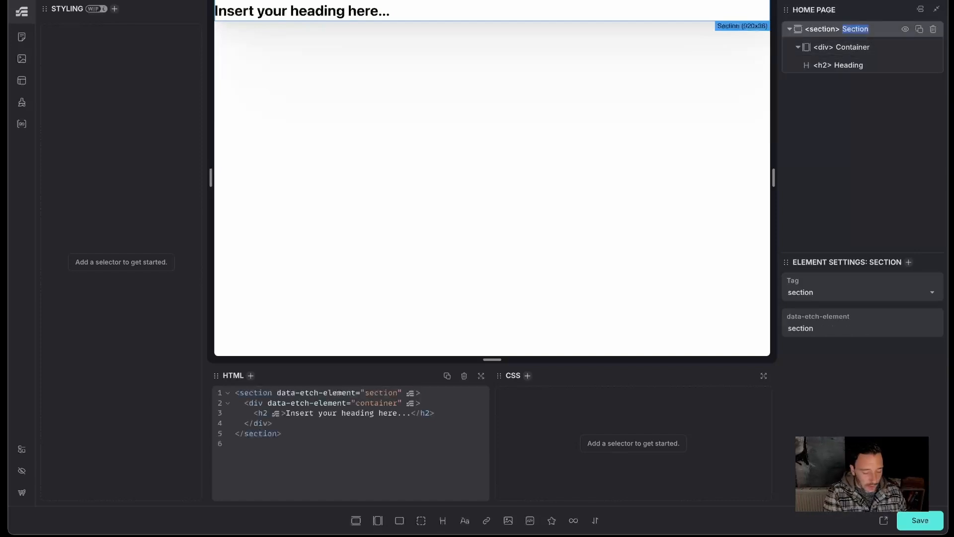
{"action": "type", "text": "Hero"}
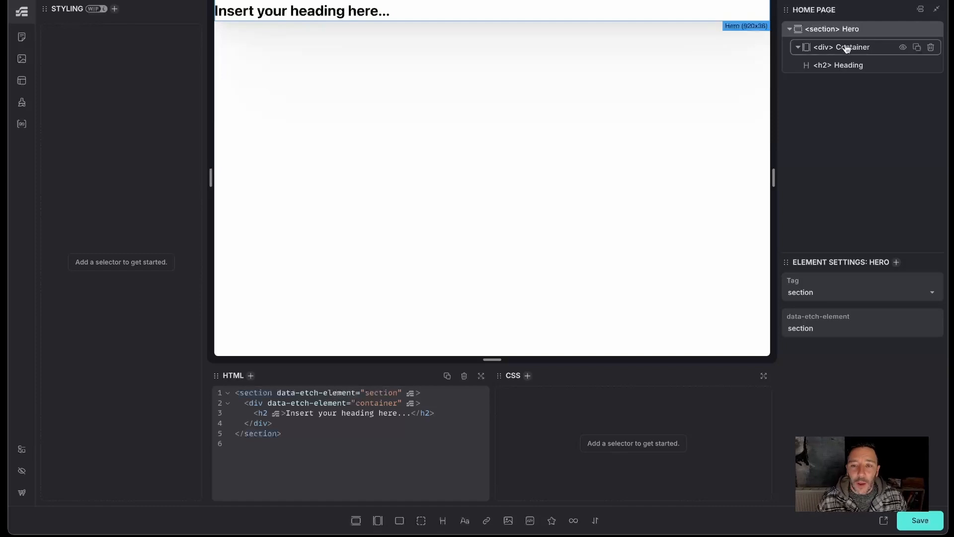
{"action": "left_click", "coordinate": [845, 68]}
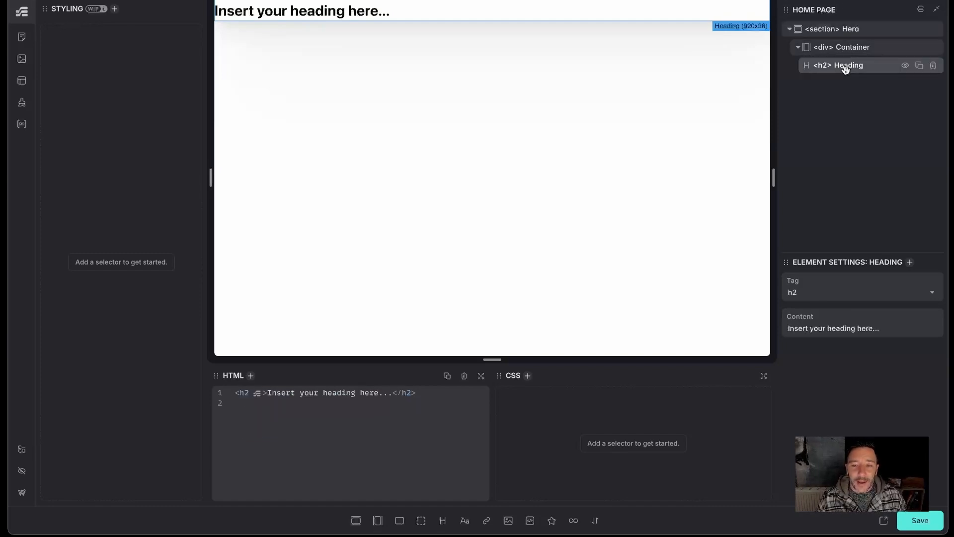
{"action": "left_click", "coordinate": [465, 522]}
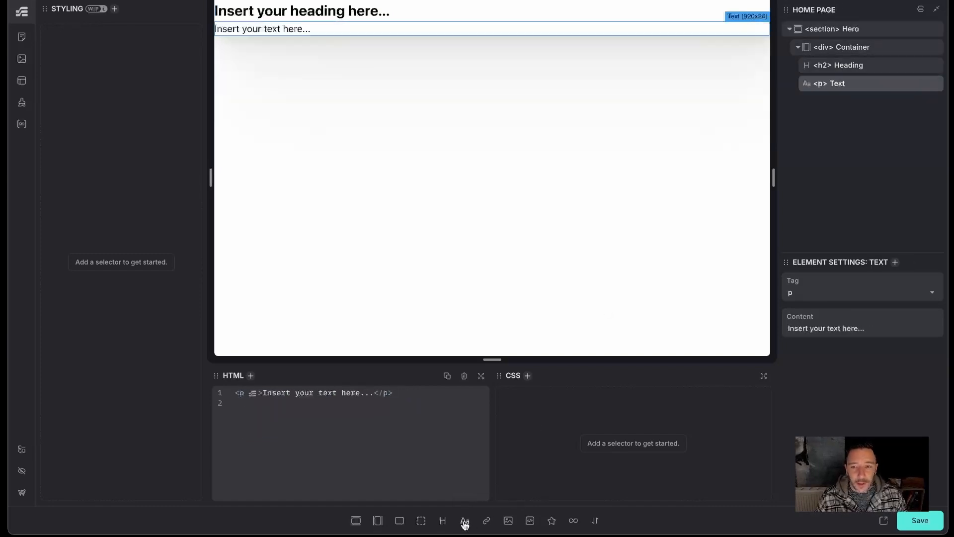
Step: Add an anchor link inside the paragraph, delete the paragraph's placeholder text node, and collapse the paragraph in the structure tree
{"action": "left_click", "coordinate": [487, 520]}
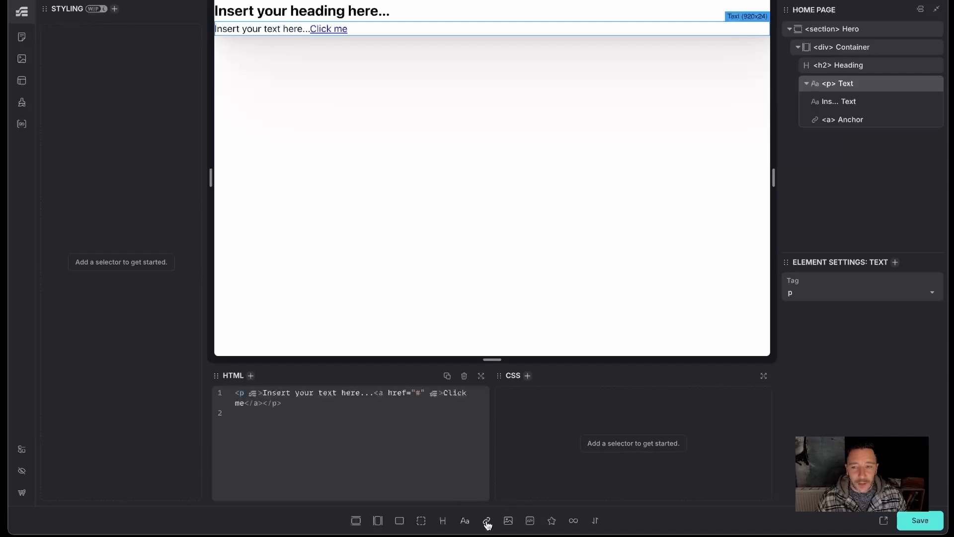
{"action": "left_click", "coordinate": [829, 105]}
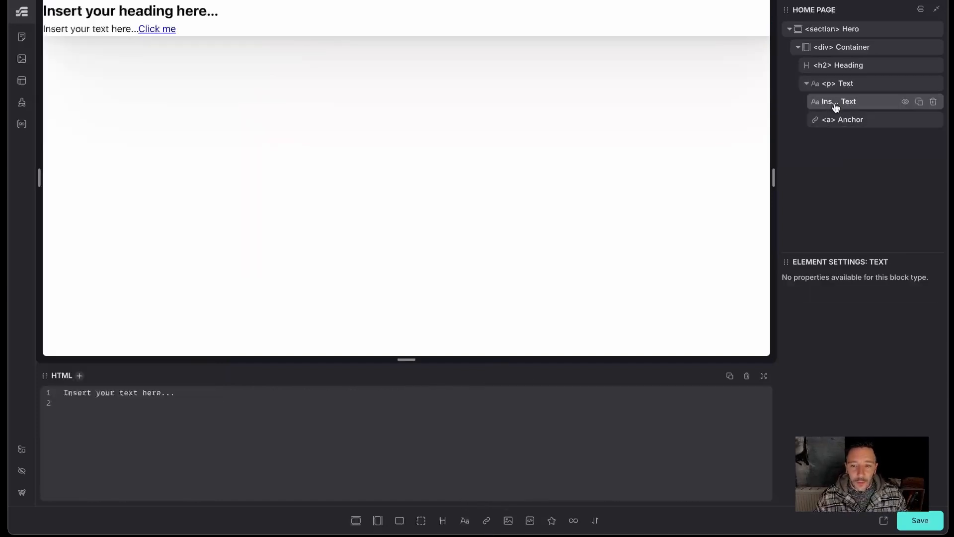
{"action": "left_click", "coordinate": [931, 102]}
{"action": "left_click", "coordinate": [805, 83]}
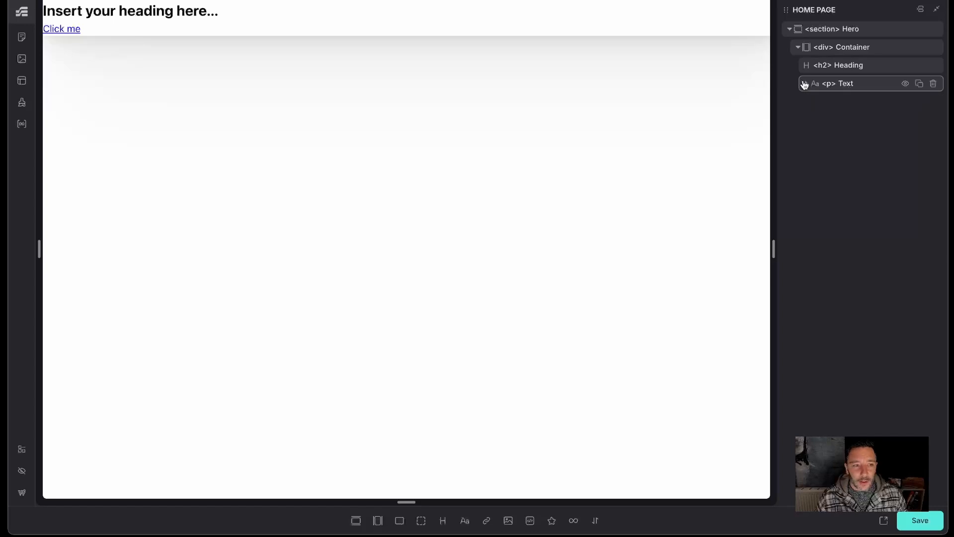
Step: Move the anchor out of the paragraph so it sits directly in the container, below the paragraph
{"action": "left_click", "coordinate": [848, 30]}
{"action": "left_click", "coordinate": [852, 47]}
{"action": "left_click", "coordinate": [852, 64]}
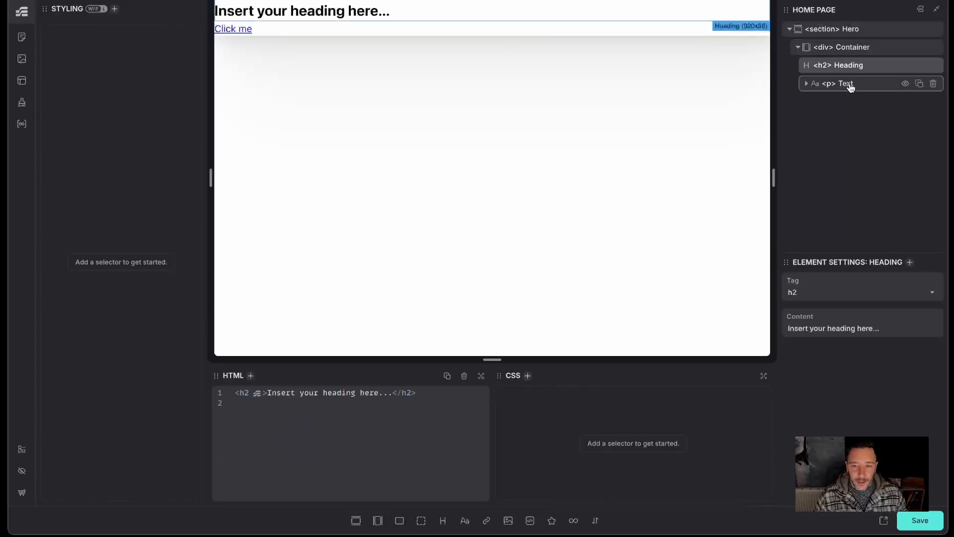
{"action": "left_click", "coordinate": [850, 88]}
{"action": "left_click_drag", "start_coordinate": [835, 105], "coordinate": [815, 104]}
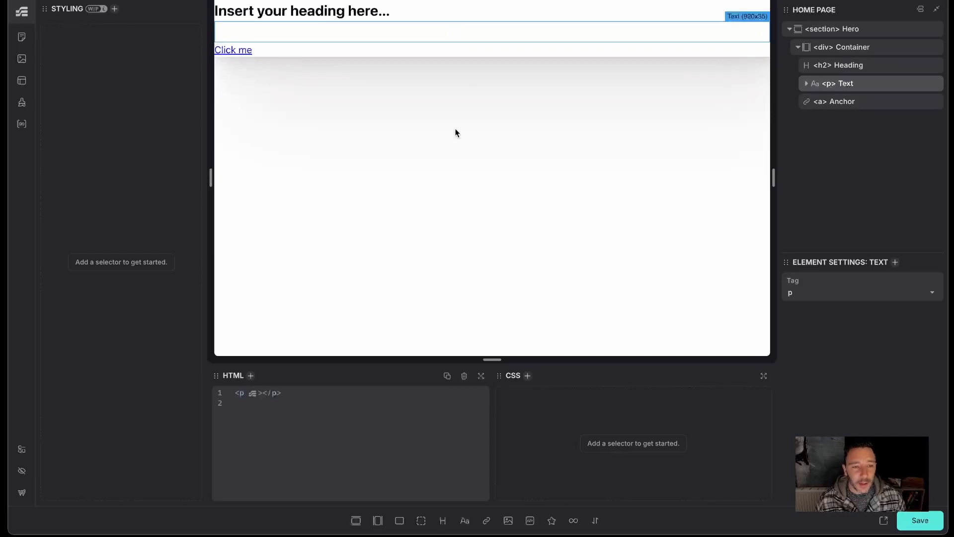
Step: Create BEM classes for the Hero section and all its child elements, dismissing the clipboard permission request
{"action": "left_click", "coordinate": [852, 33]}
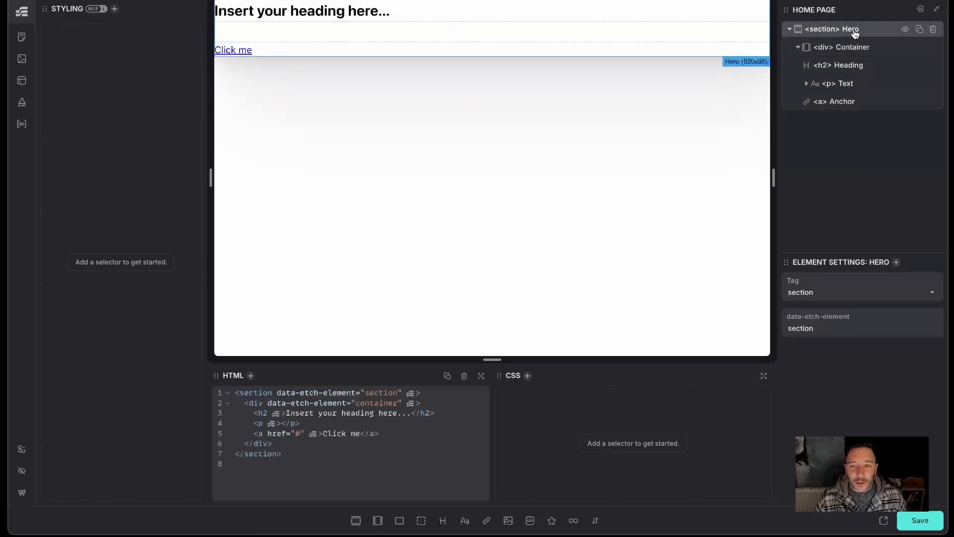
{"action": "right_click", "coordinate": [855, 33]}
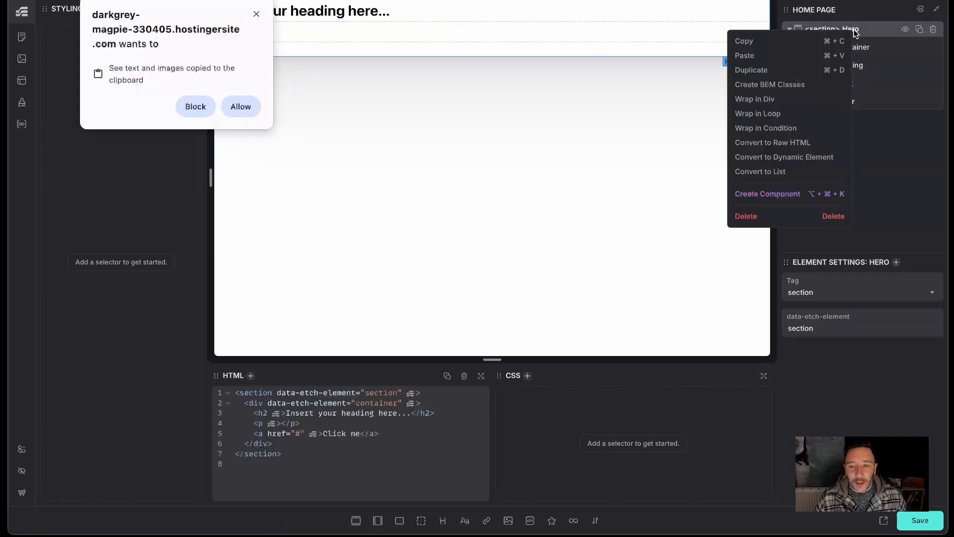
{"action": "left_click", "coordinate": [256, 15]}
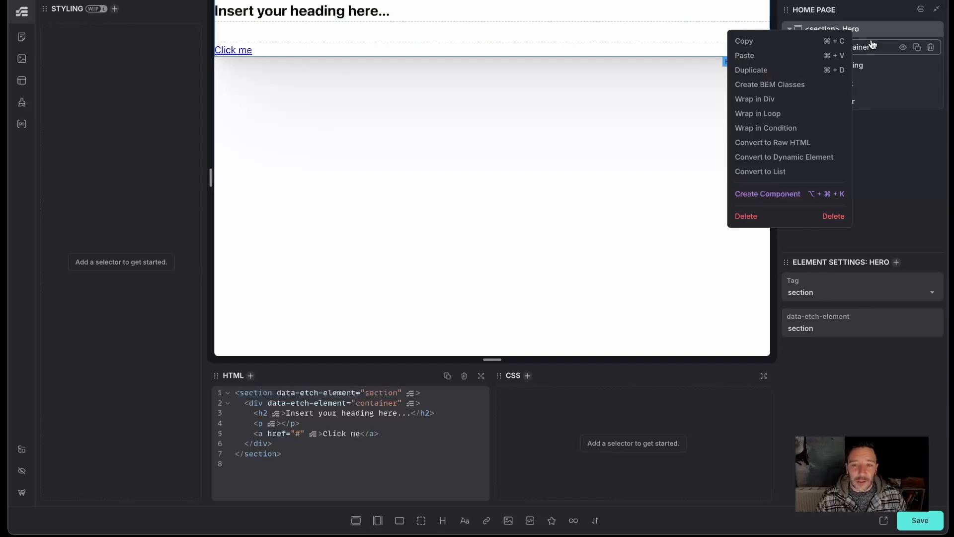
{"action": "left_click", "coordinate": [774, 89]}
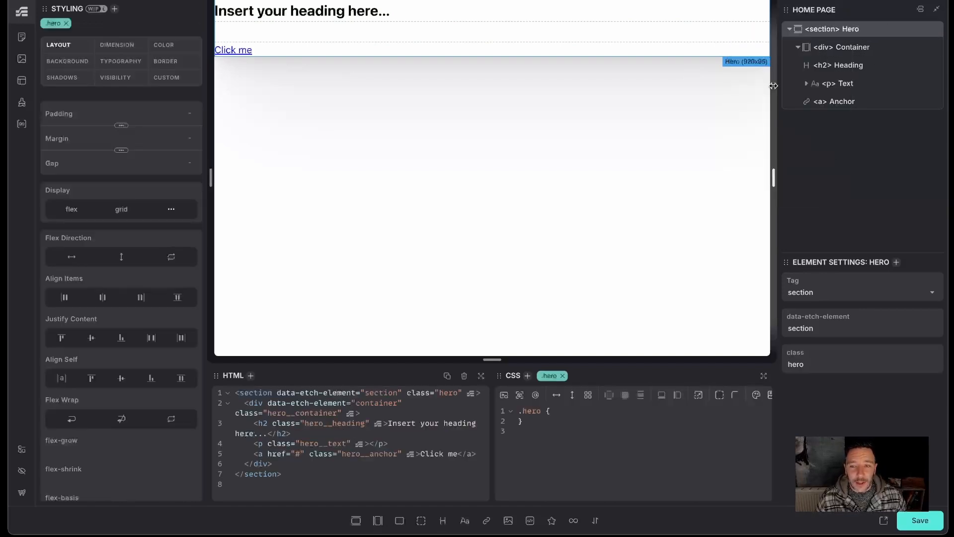
Step: Examine the class assigned to each element of the Hero section, from the container and heading to the paragraph and anchor
{"action": "left_click", "coordinate": [840, 52]}
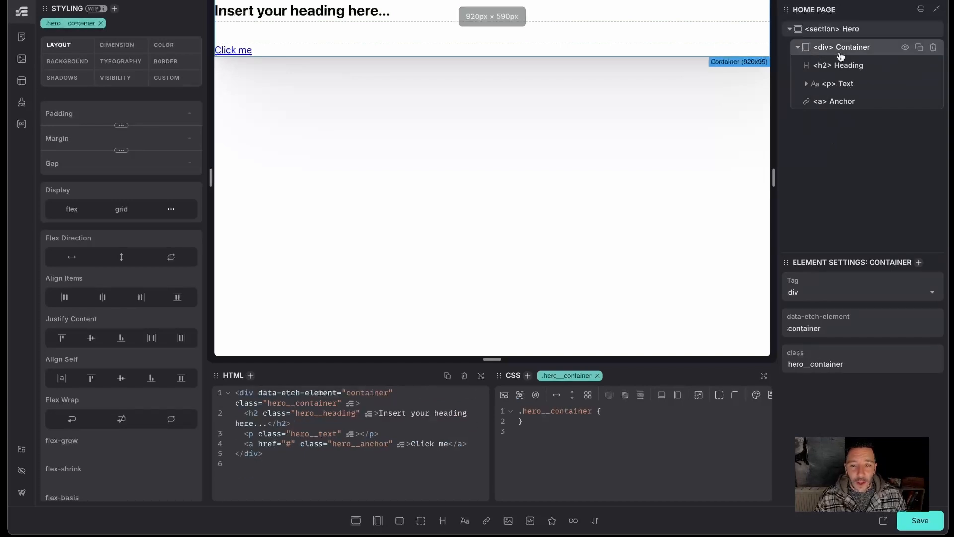
{"action": "left_click", "coordinate": [839, 66]}
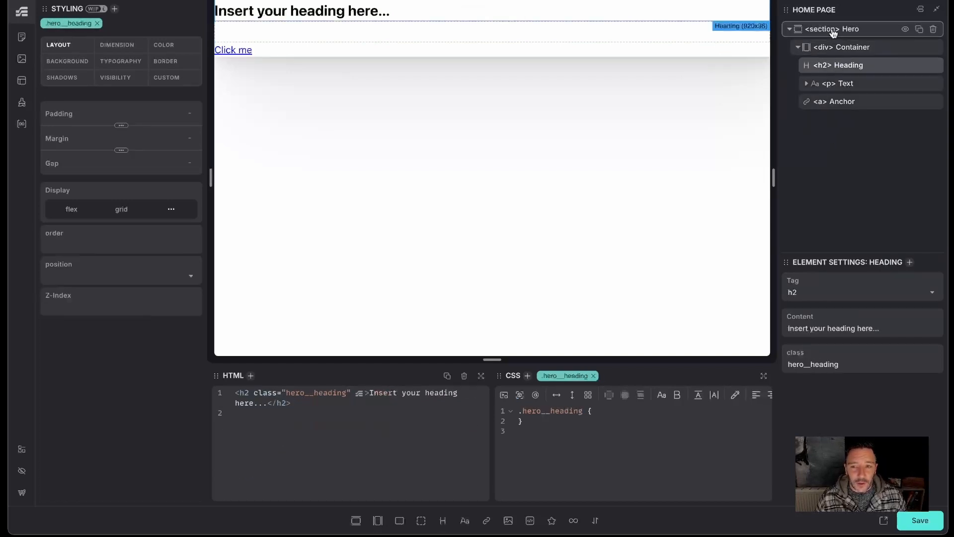
{"action": "left_click", "coordinate": [815, 29]}
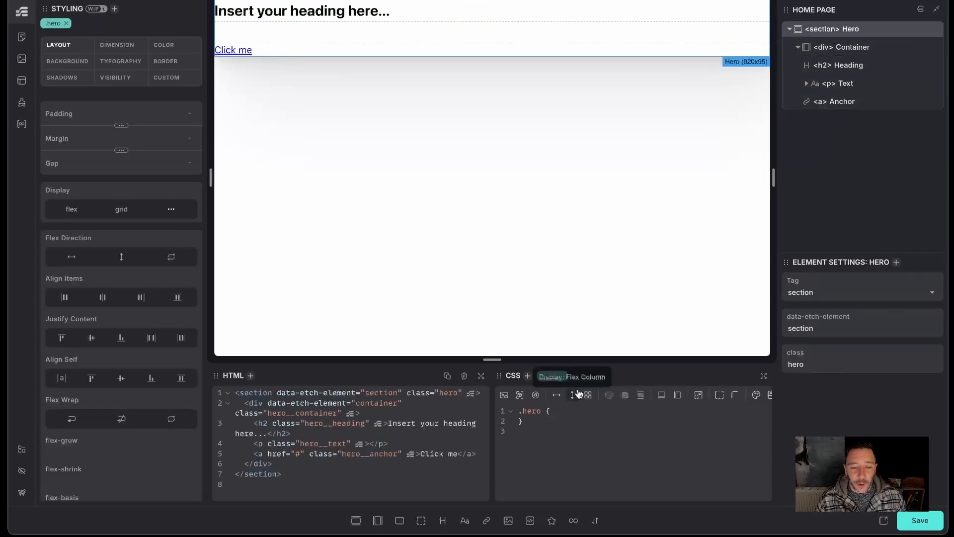
{"action": "left_click", "coordinate": [836, 49]}
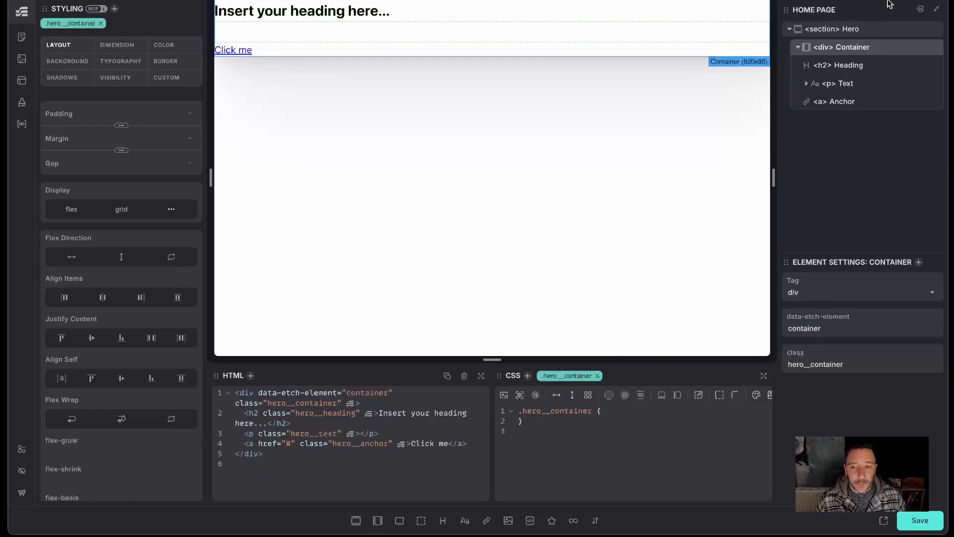
{"action": "left_click", "coordinate": [847, 68]}
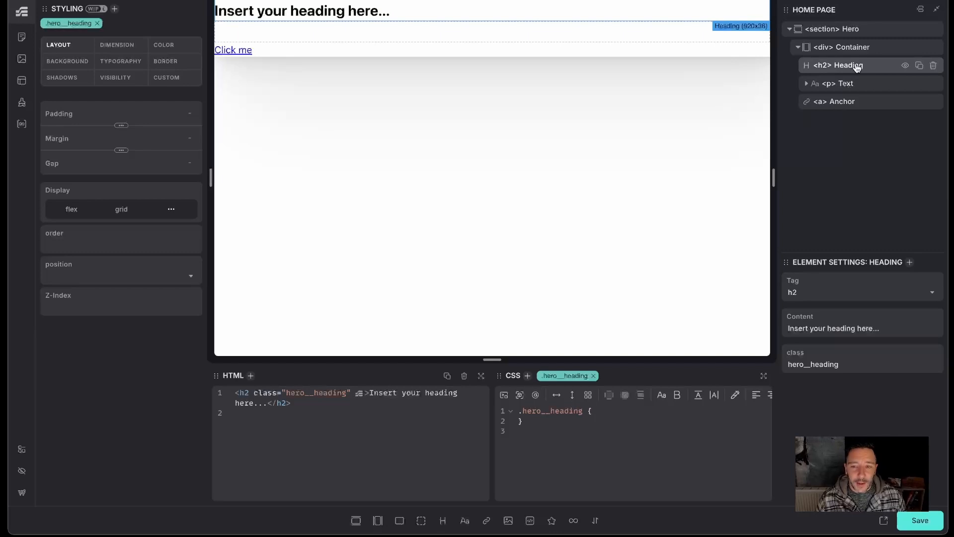
{"action": "left_click", "coordinate": [845, 83]}
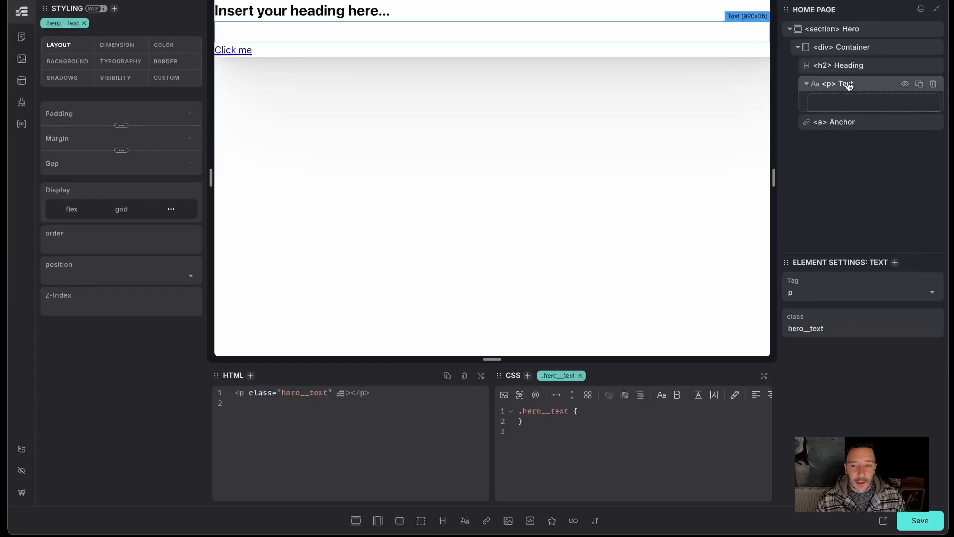
{"action": "left_click", "coordinate": [835, 123]}
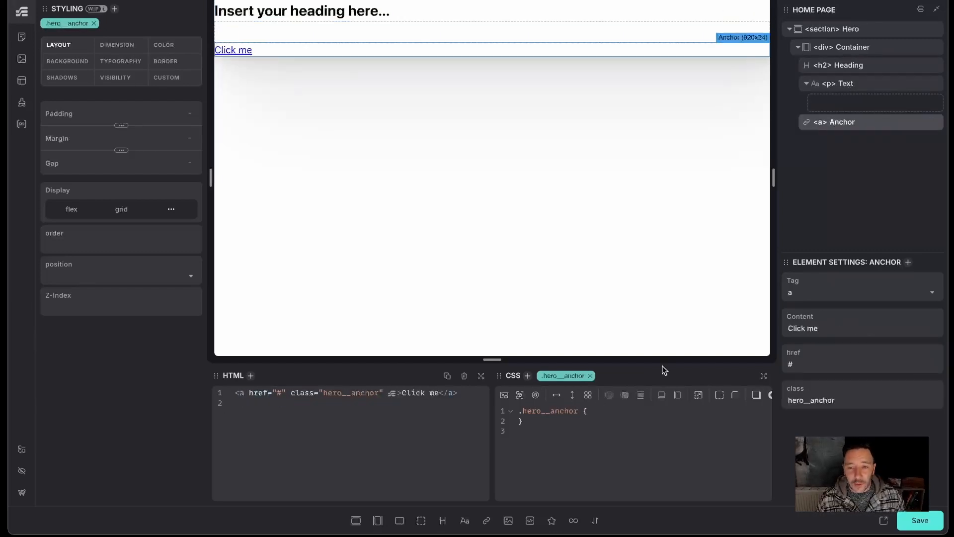
{"action": "left_click", "coordinate": [806, 83]}
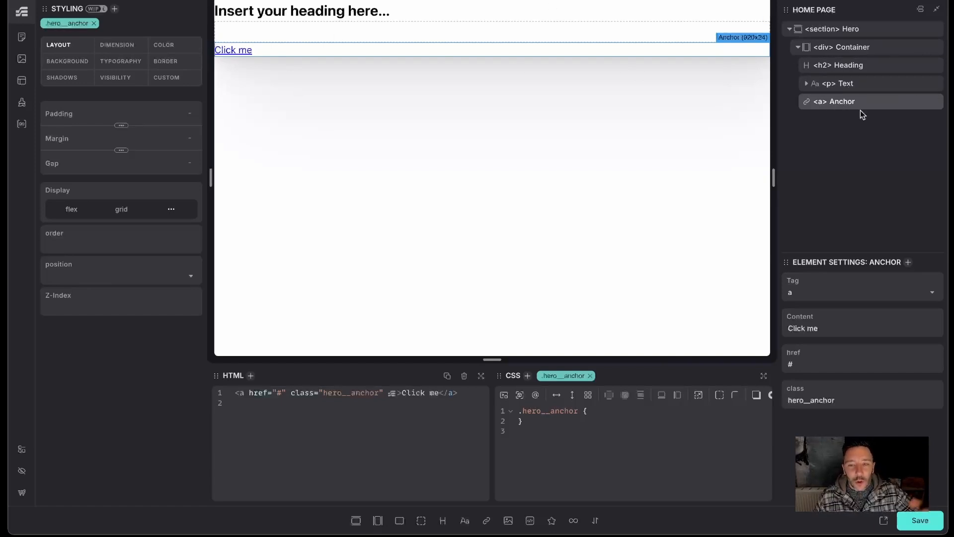
Step: Save the page and review the list of hero selectors in the Style Manager
{"action": "left_click", "coordinate": [921, 522]}
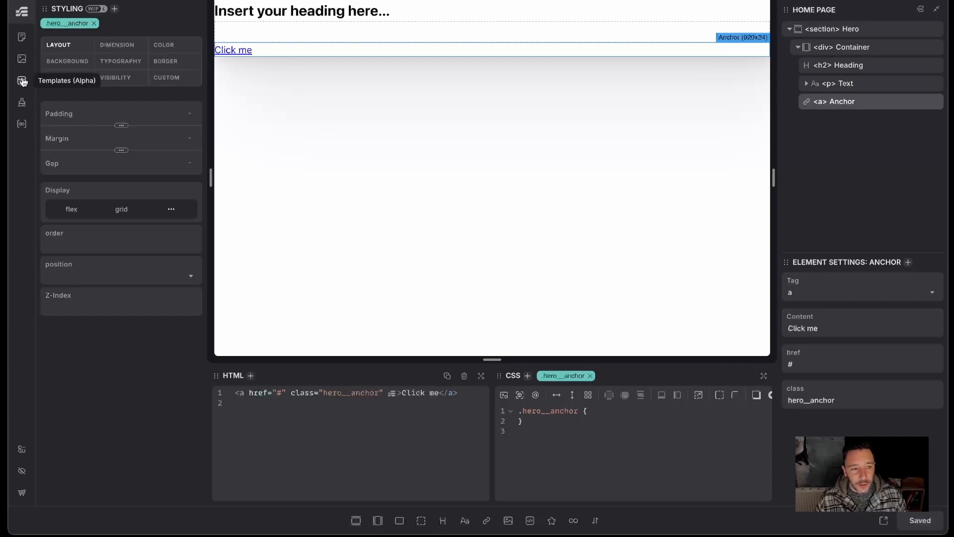
{"action": "left_click", "coordinate": [22, 102]}
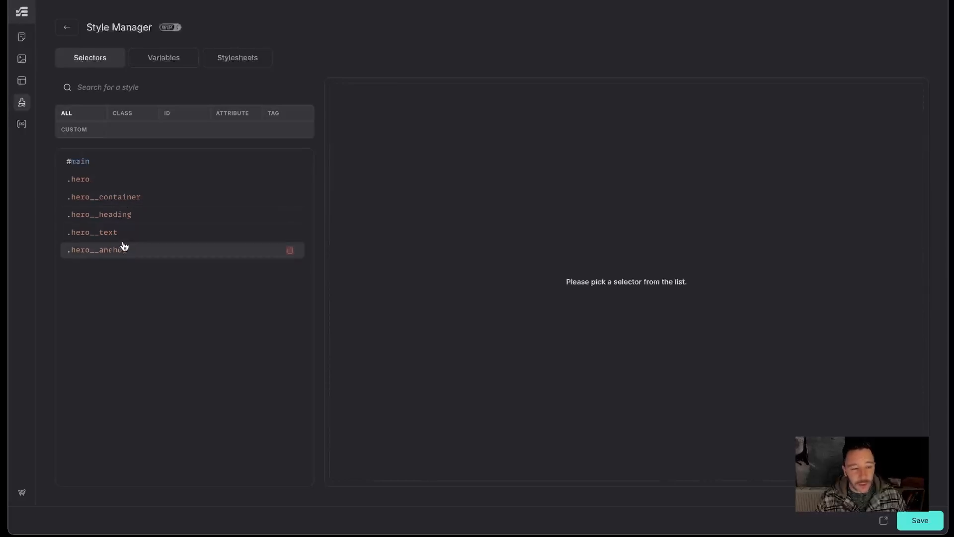
{"action": "left_click", "coordinate": [65, 29]}
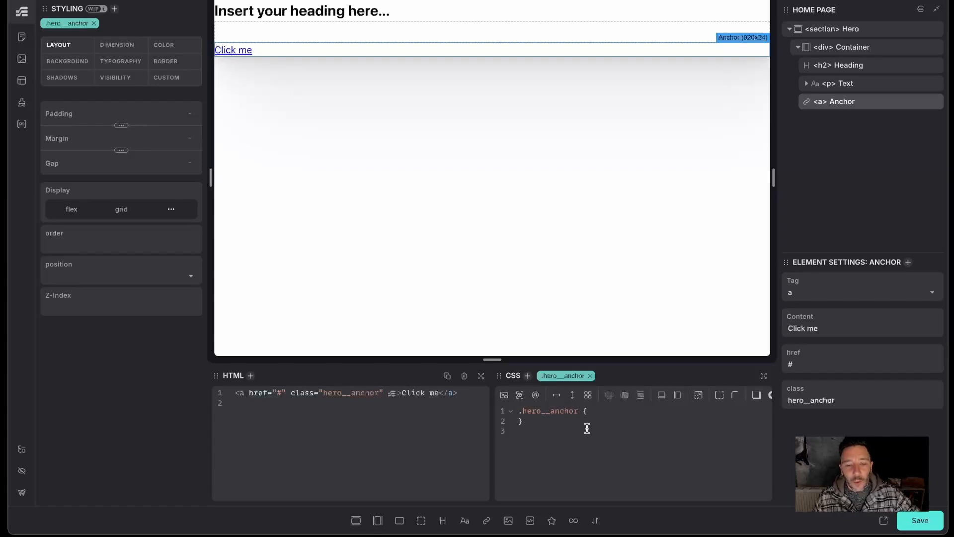
Step: Set the padding of the Hero section's .hero class to 2em with the visual style inputs
{"action": "left_click", "coordinate": [827, 30]}
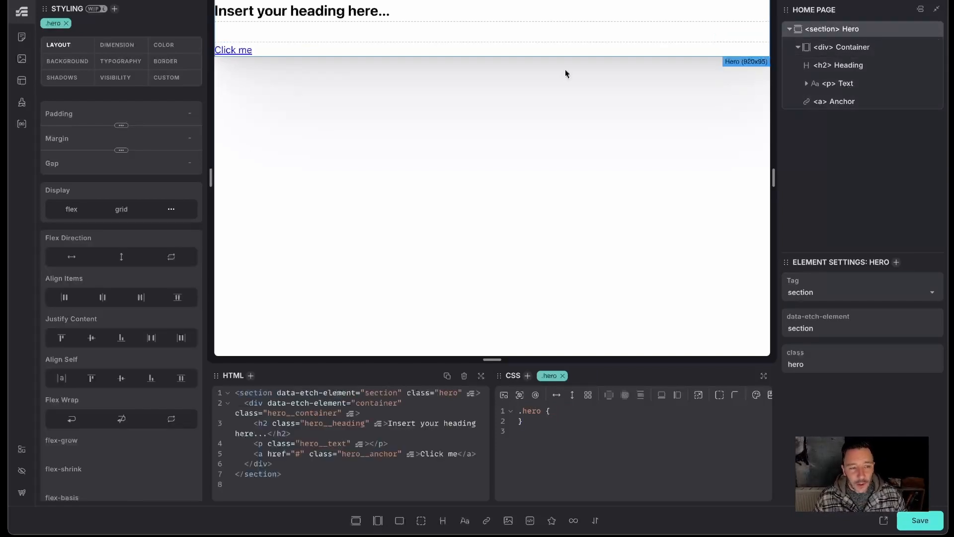
{"action": "left_click", "coordinate": [22, 449]}
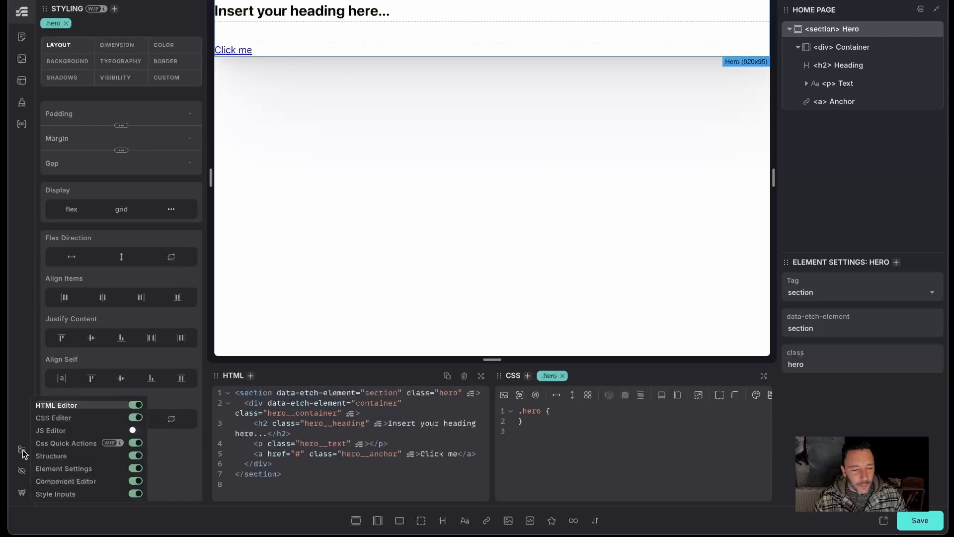
{"action": "left_click", "coordinate": [21, 449]}
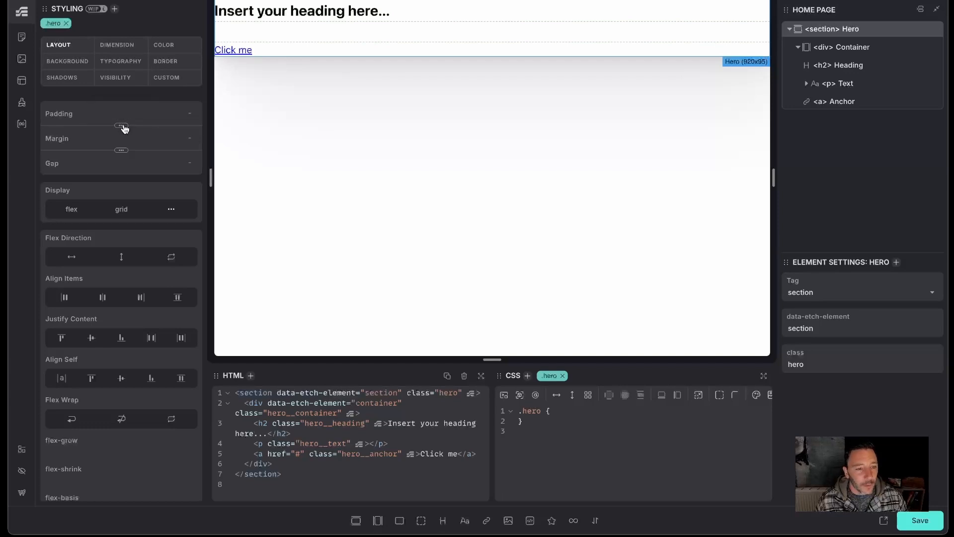
{"action": "left_click", "coordinate": [189, 115]}
{"action": "type", "text": "2em"}
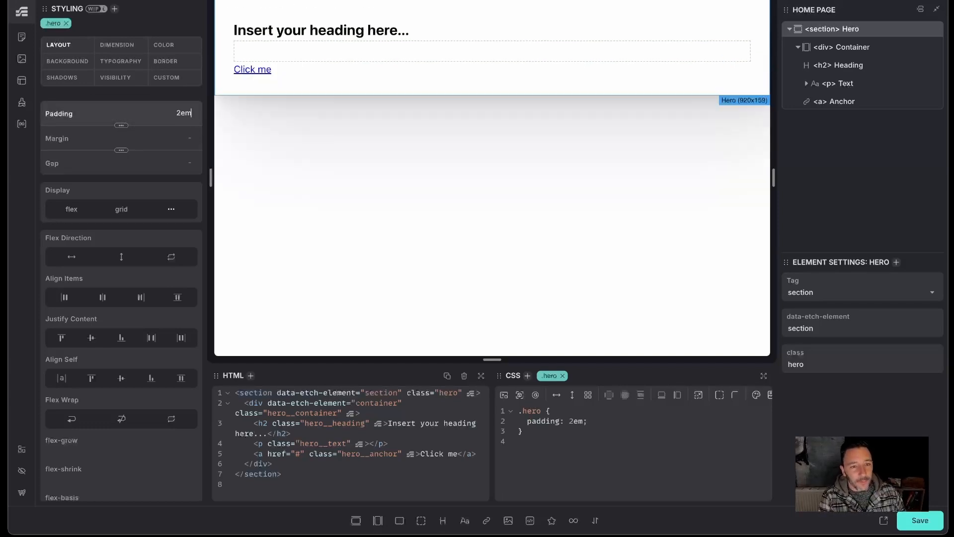
{"action": "left_click_drag", "start_coordinate": [189, 114], "coordinate": [170, 114]}
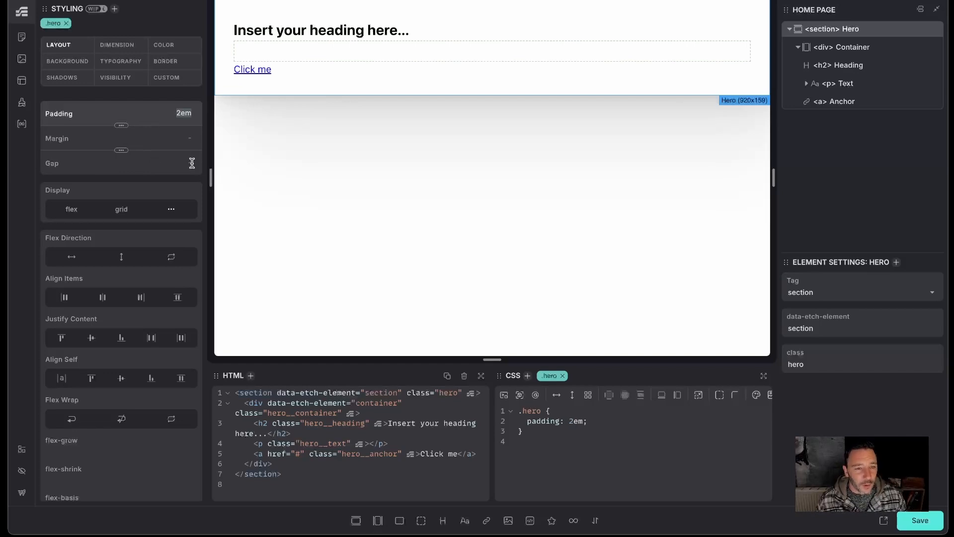
Step: Set the gap of the container's .hero__container class to 1em and highlight the matching CSS declaration
{"action": "left_click", "coordinate": [827, 47]}
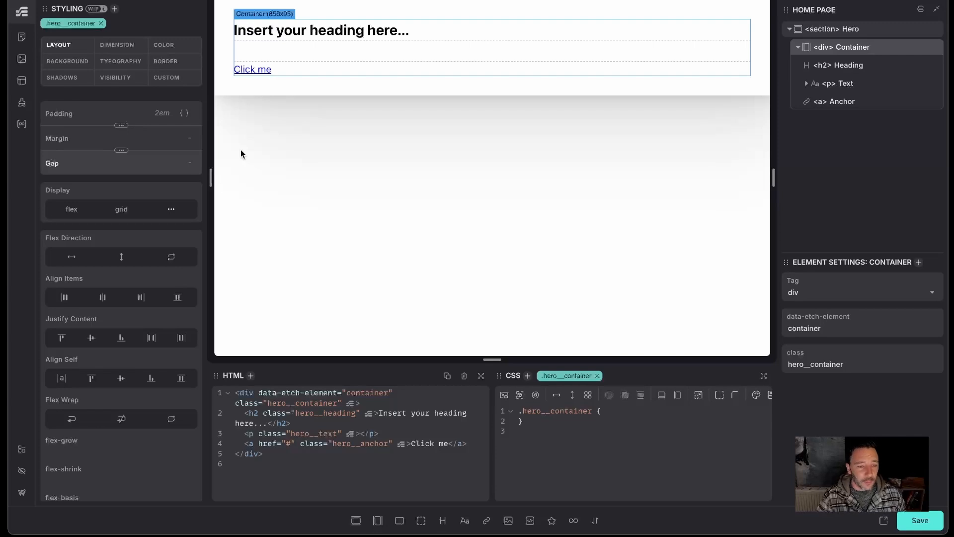
{"action": "left_click", "coordinate": [191, 163]}
{"action": "type", "text": "1em"}
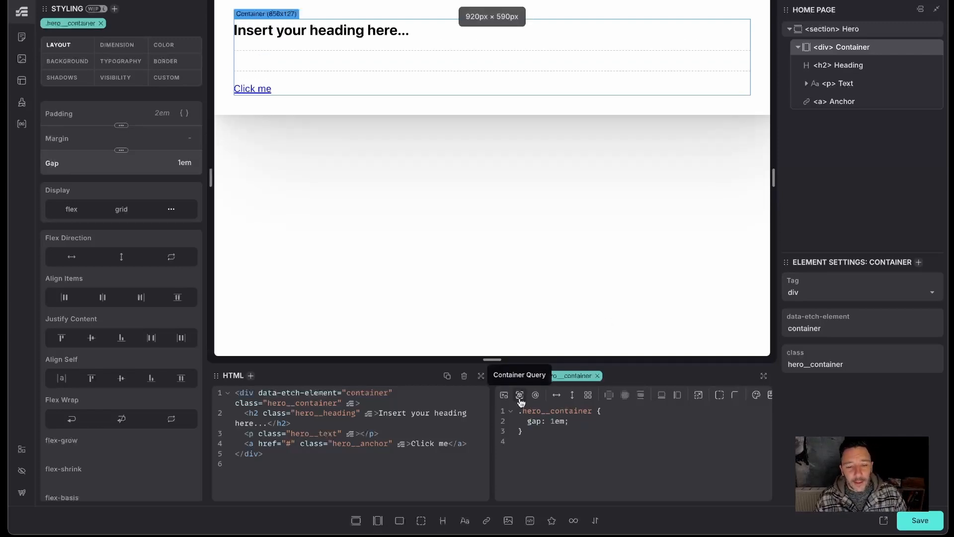
{"action": "left_click", "coordinate": [589, 423]}
{"action": "key", "text": "shift+Home"}
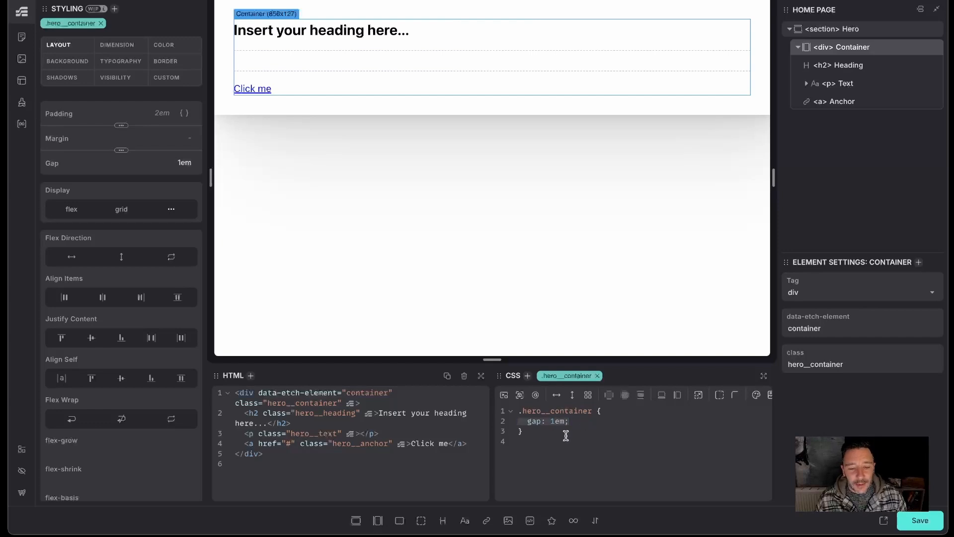
Step: Replace the padding declaration in the .hero CSS rule with "padding: 3em;" written by hand
{"action": "left_click", "coordinate": [831, 30]}
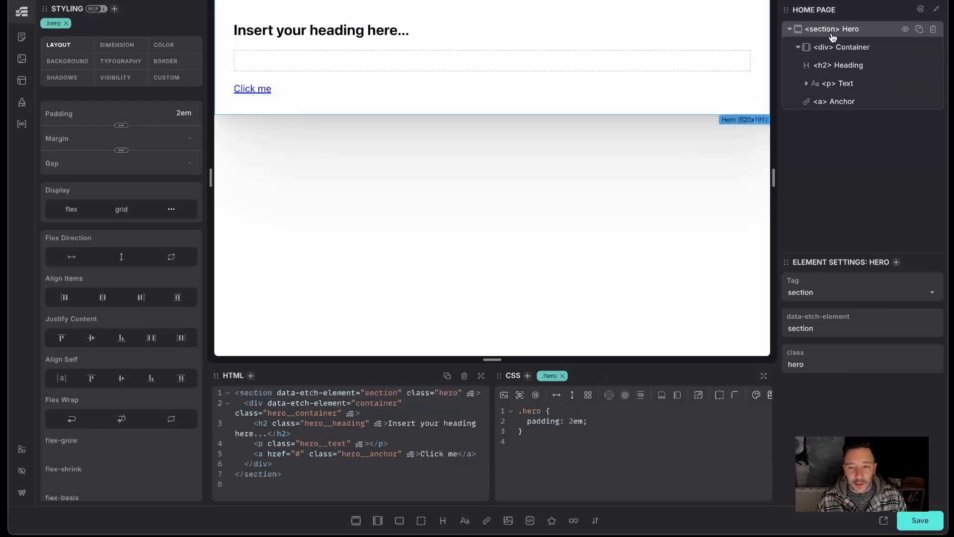
{"action": "left_click_drag", "start_coordinate": [596, 421], "coordinate": [499, 427]}
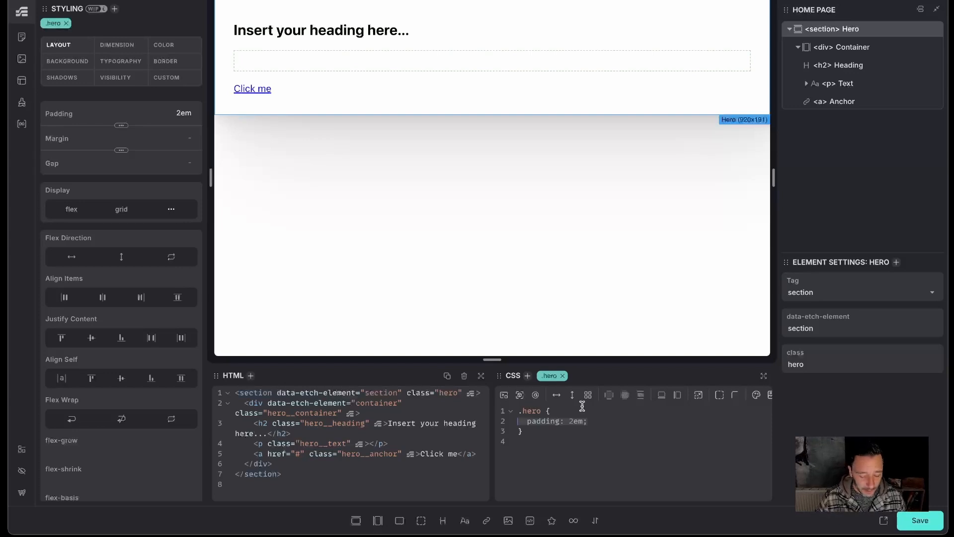
{"action": "key", "text": "BackSpace"}
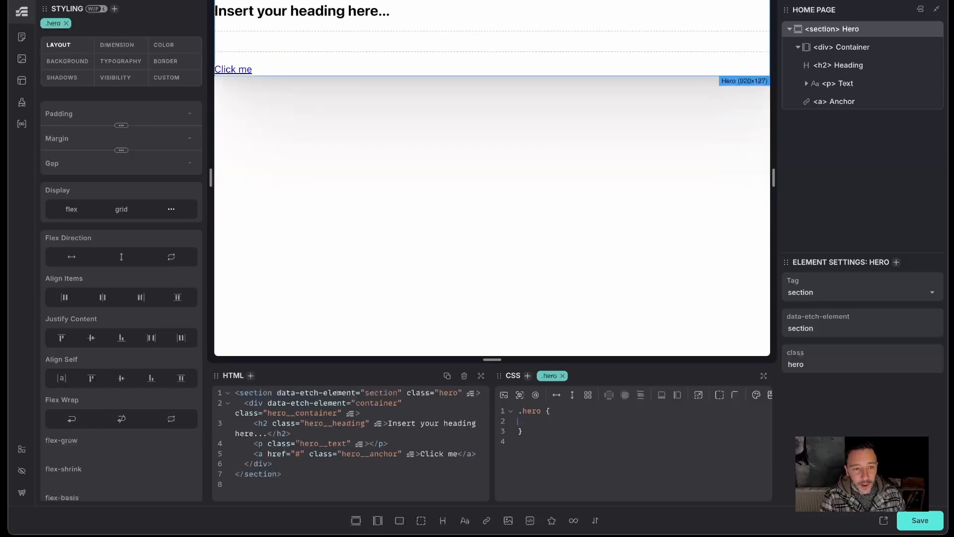
{"action": "type", "text": "padding: "}
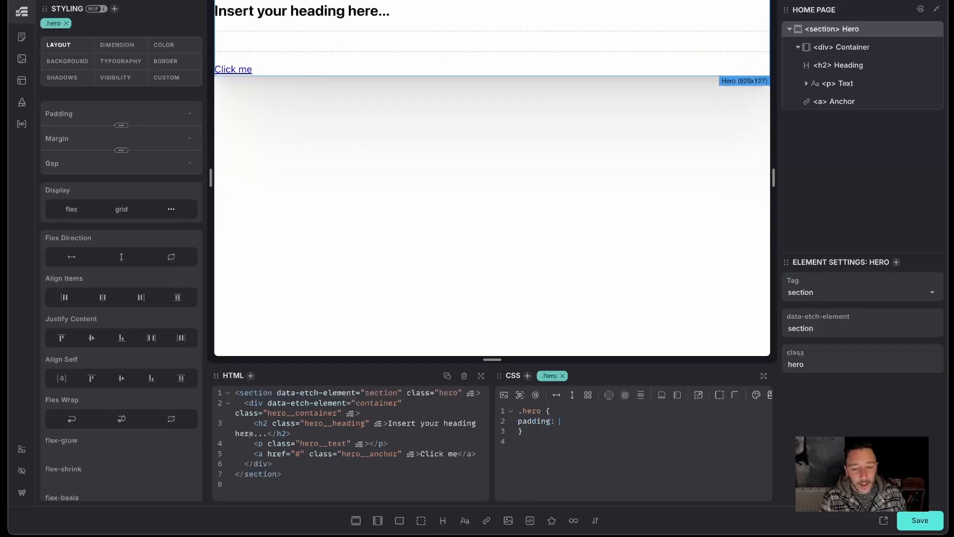
{"action": "type", "text": "3em;"}
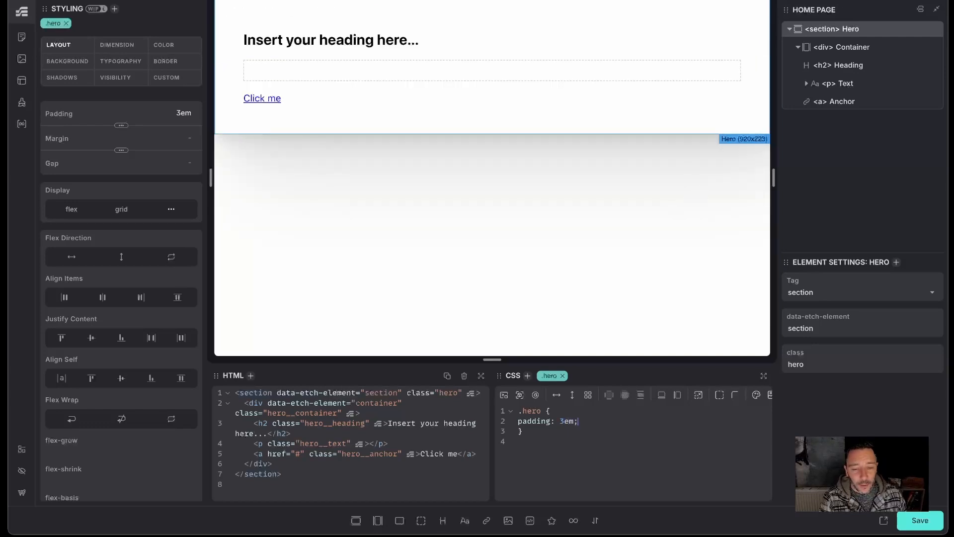
Step: Change the padding value in the .hero CSS rule to 4em
{"action": "key", "text": "BackSpace"}
{"action": "key", "text": "BackSpace"}
{"action": "key", "text": "BackSpace"}
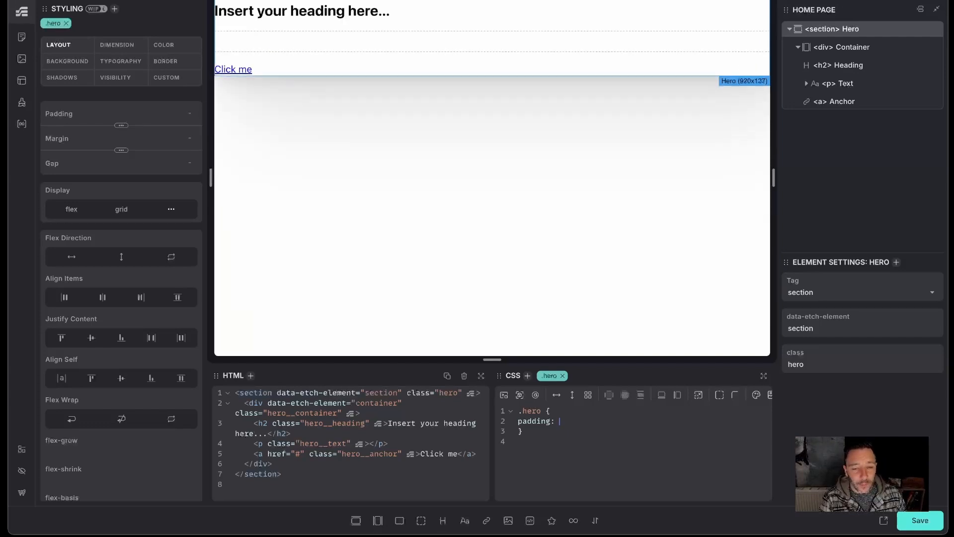
{"action": "type", "text": "4em;"}
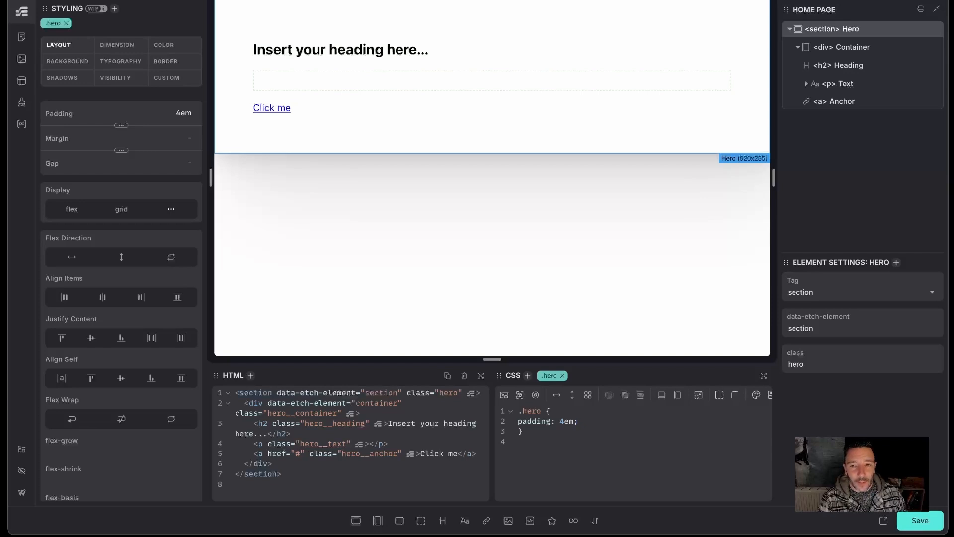
Step: Delete the padding declaration from the .hero CSS rule and save the page
{"action": "left_click_drag", "start_coordinate": [614, 420], "coordinate": [458, 424]}
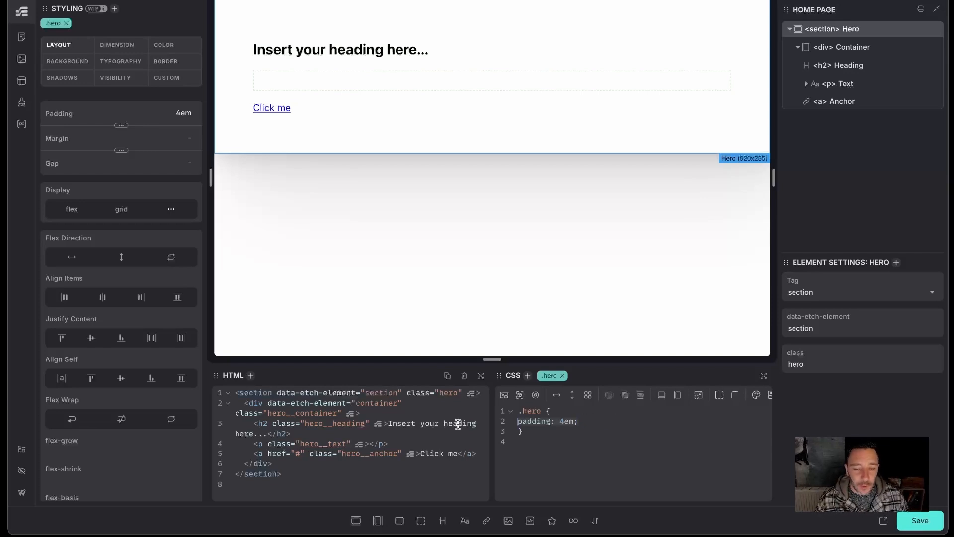
{"action": "key", "text": "BackSpace"}
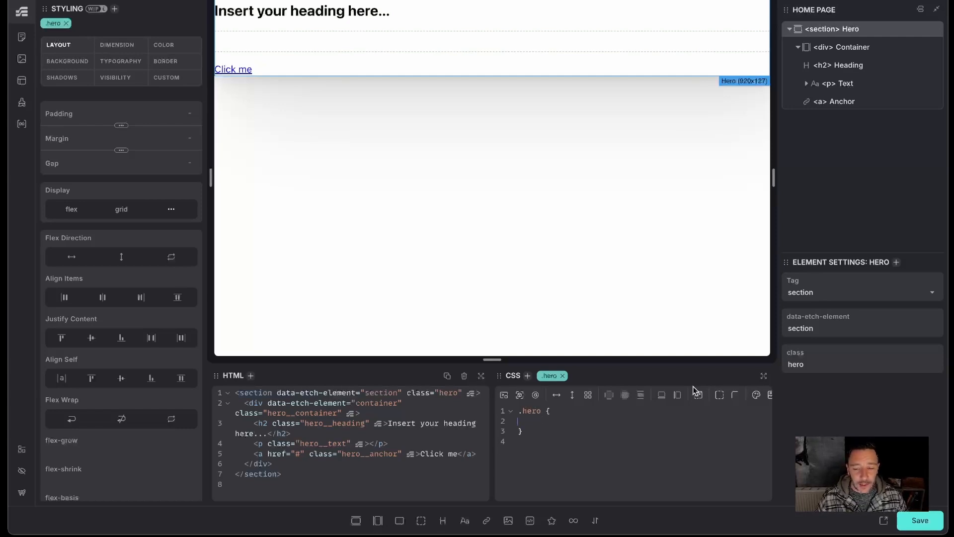
{"action": "left_click", "coordinate": [920, 520]}
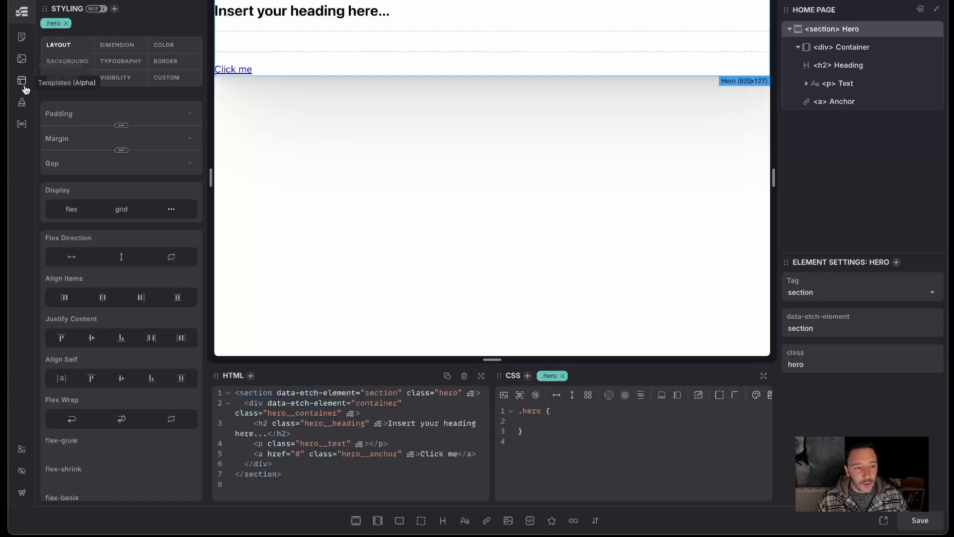
Step: Open the .hero selector in the Style Manager and add a background-color declaration using the --white variable with #fff fallback
{"action": "left_click", "coordinate": [22, 103]}
{"action": "left_click", "coordinate": [75, 188]}
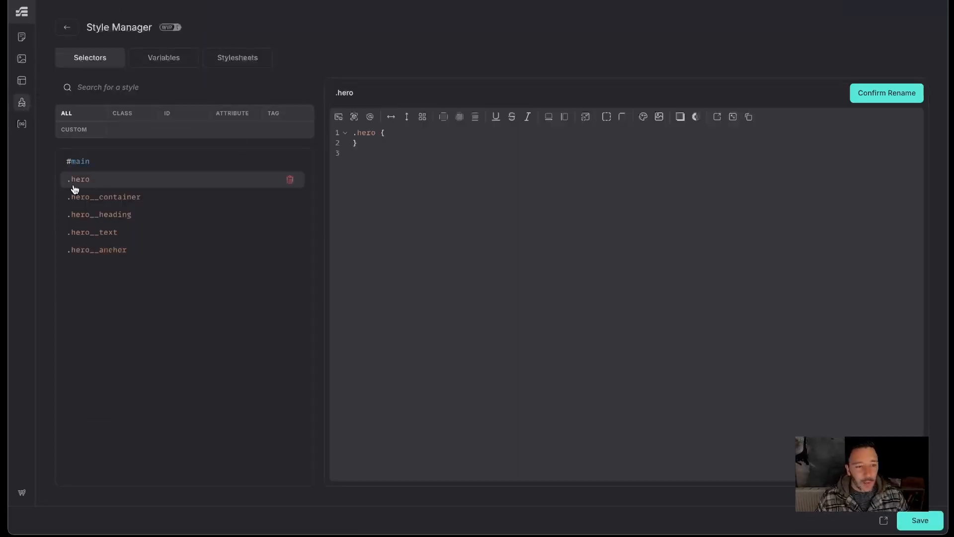
{"action": "left_click", "coordinate": [414, 133]}
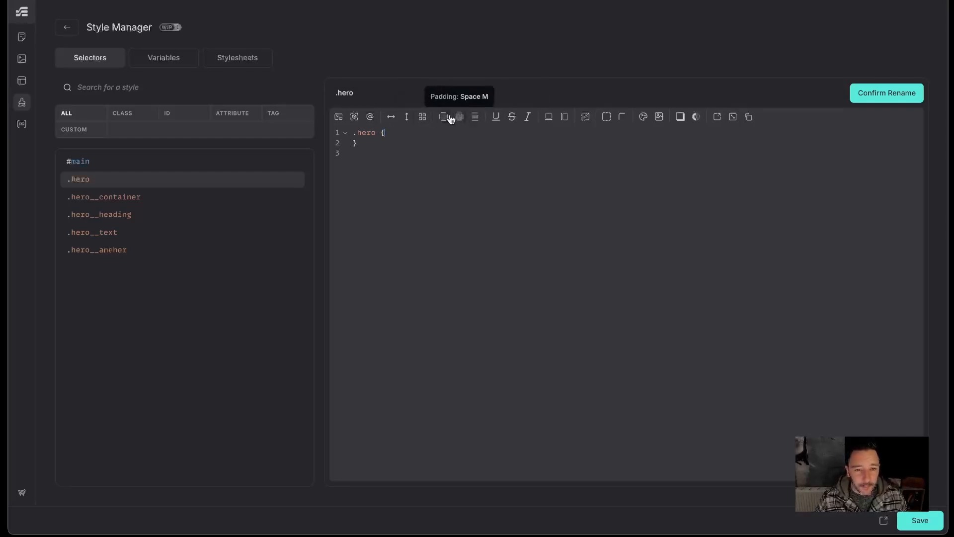
{"action": "left_click", "coordinate": [643, 118]}
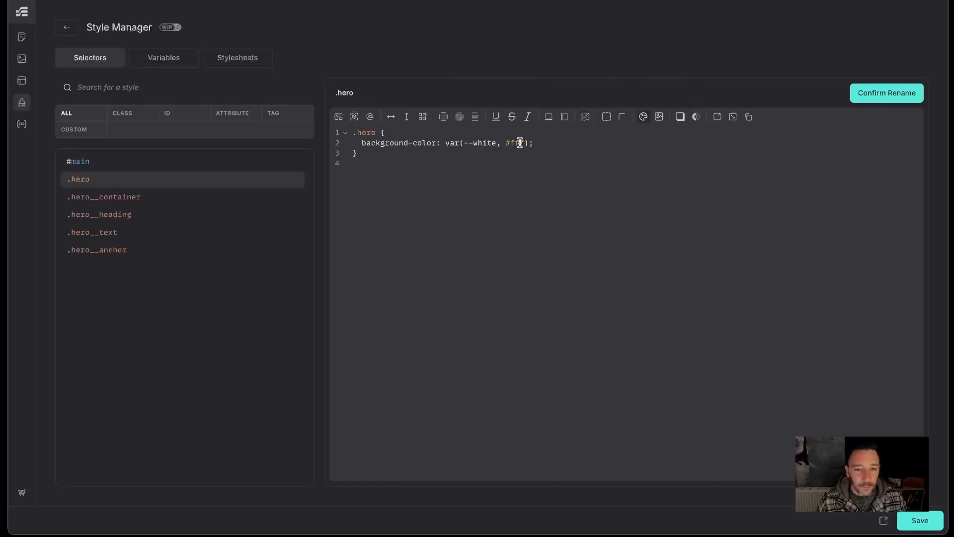
{"action": "left_click", "coordinate": [643, 119]}
{"action": "left_click", "coordinate": [643, 119]}
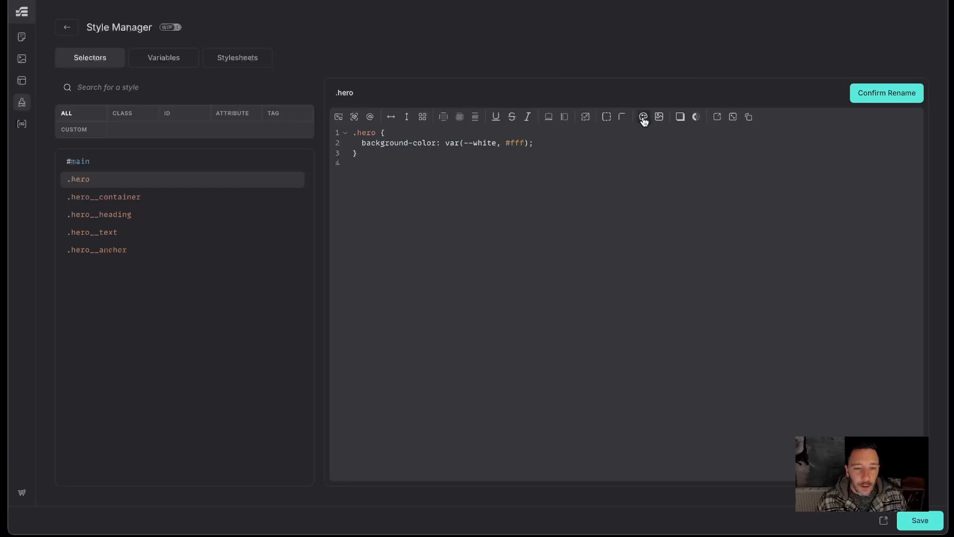
Step: Set the .hero background color to blue, save, and return to the page builder
{"action": "left_click", "coordinate": [472, 143]}
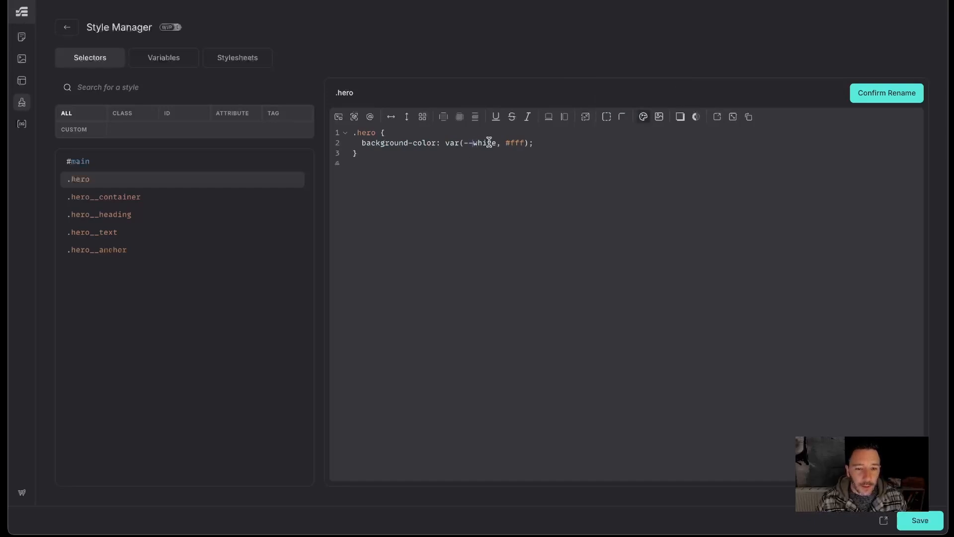
{"action": "left_click_drag", "start_coordinate": [495, 143], "coordinate": [458, 143]}
{"action": "left_click_drag", "start_coordinate": [528, 143], "coordinate": [445, 143]}
{"action": "type", "text": "blue;"}
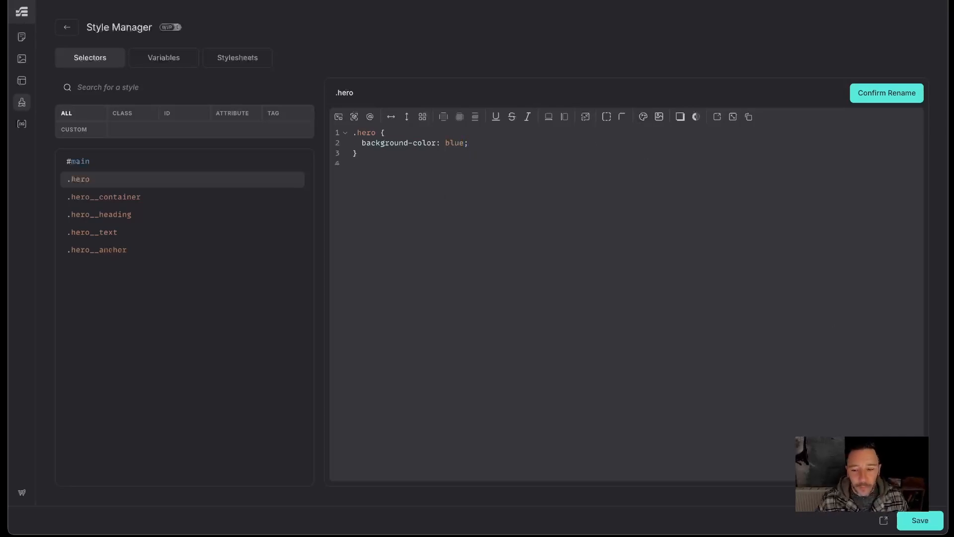
{"action": "left_click", "coordinate": [920, 522]}
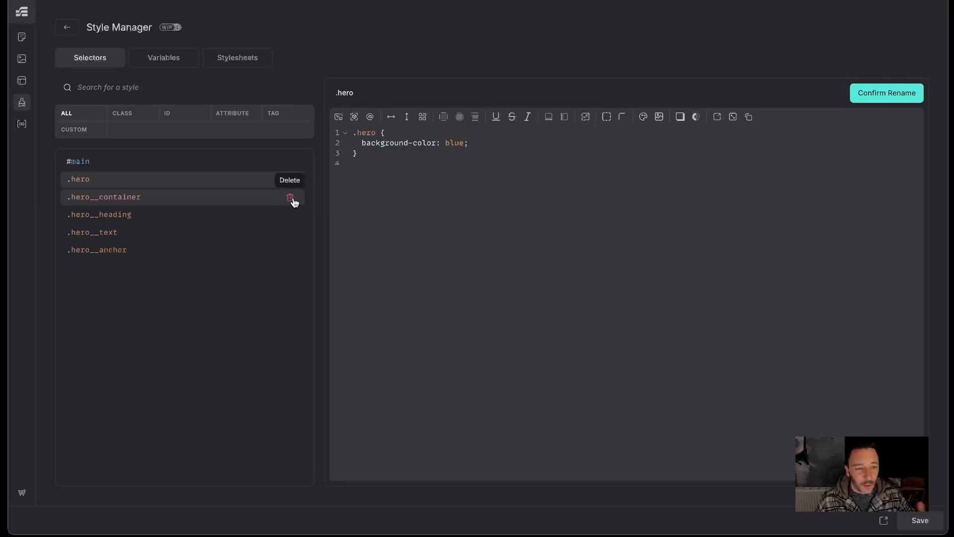
{"action": "left_click", "coordinate": [67, 27]}
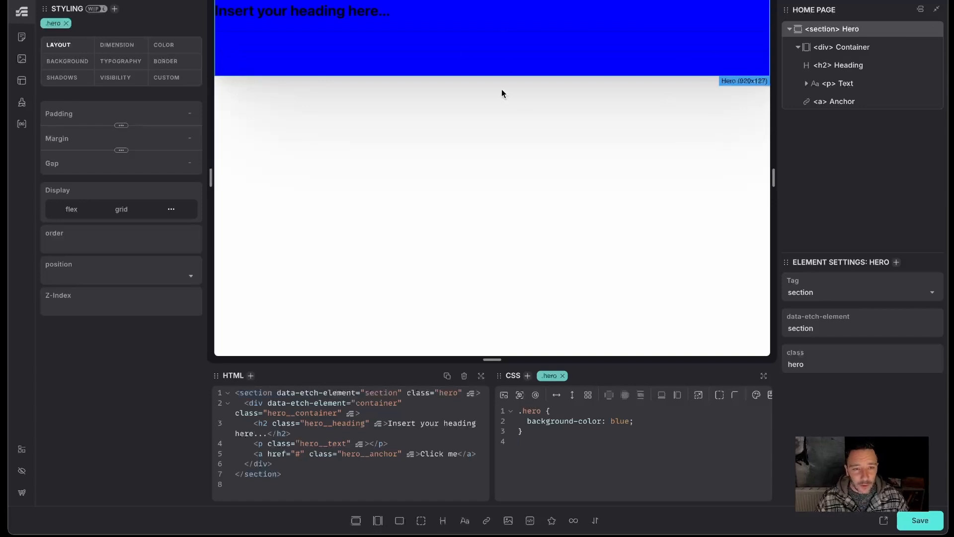
Step: Add a "color: white;" declaration to the .hero__heading rule of the Heading element and highlight its value
{"action": "left_click", "coordinate": [841, 50]}
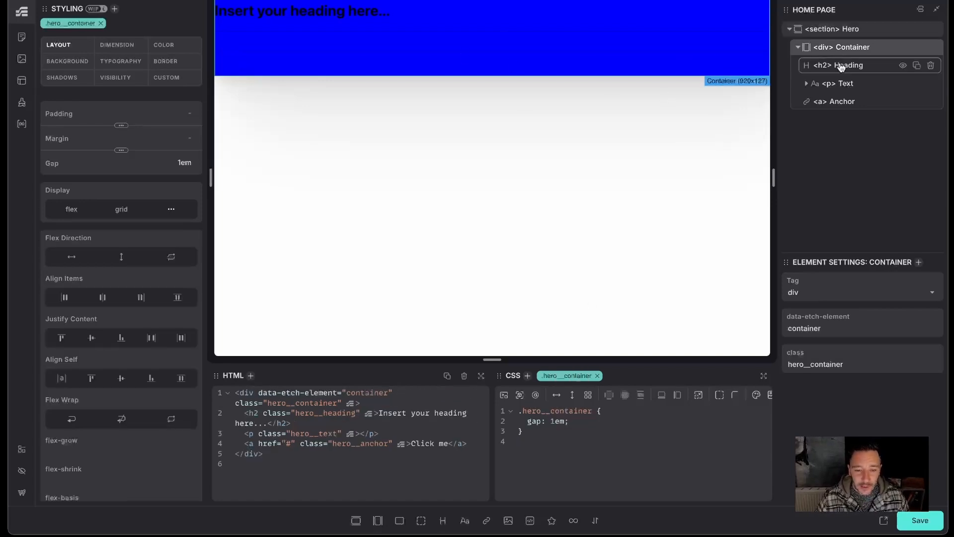
{"action": "left_click", "coordinate": [842, 66]}
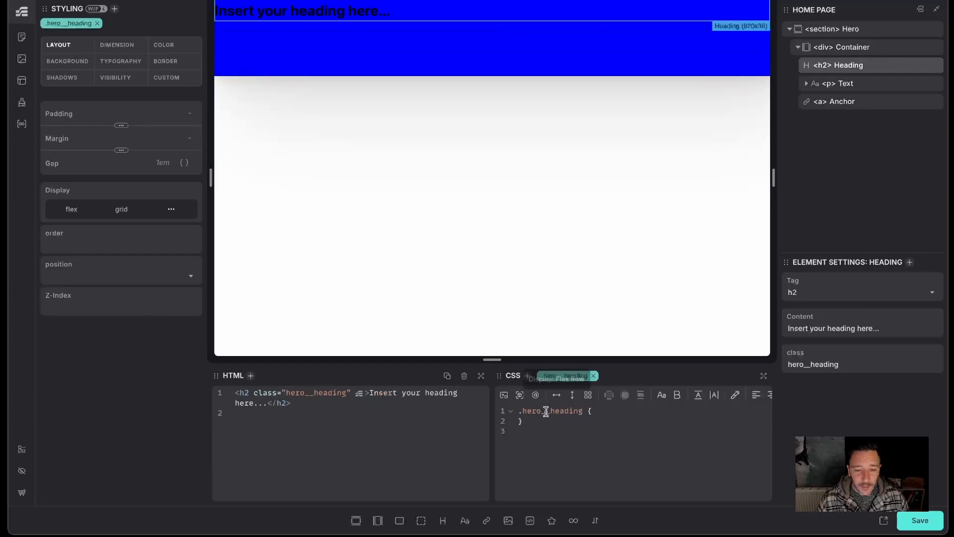
{"action": "left_click", "coordinate": [835, 83]}
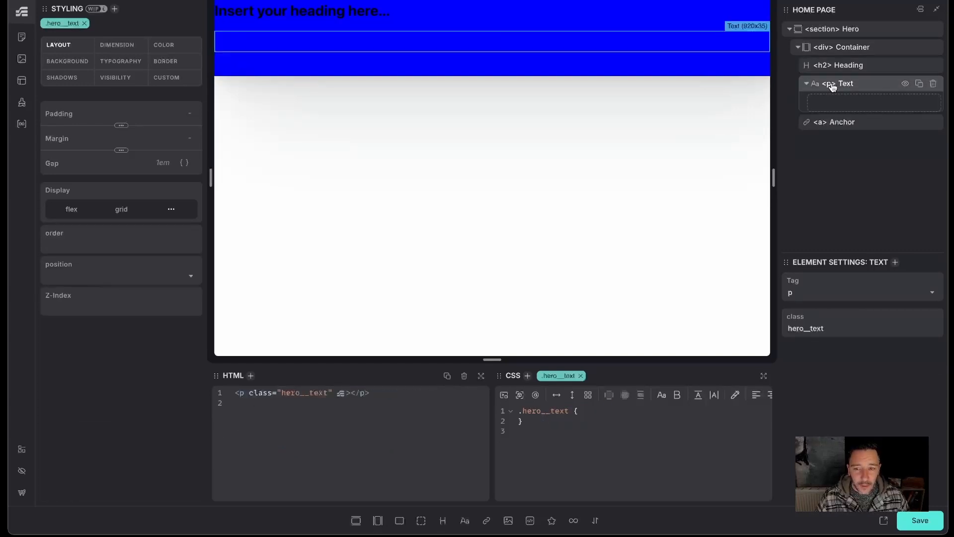
{"action": "left_click", "coordinate": [836, 65]}
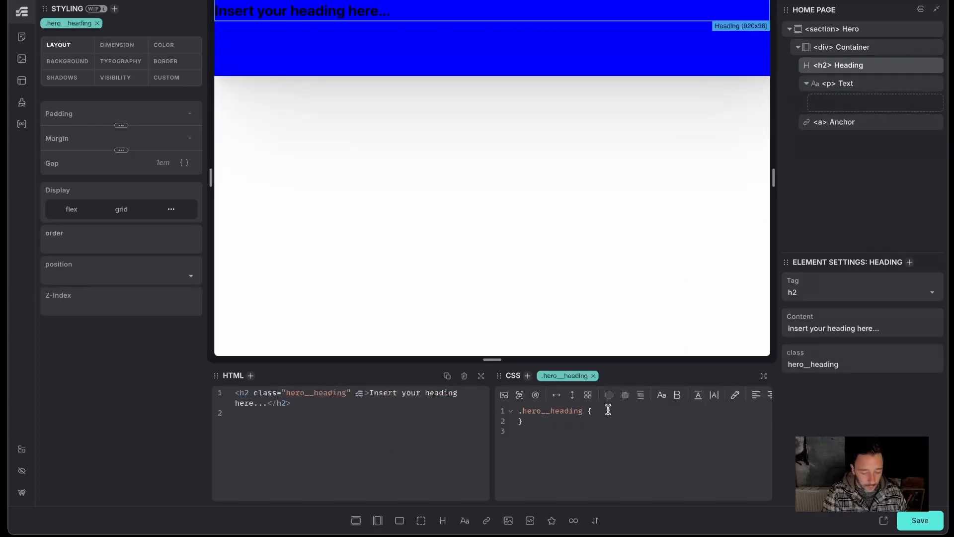
{"action": "type", "text": "c"}
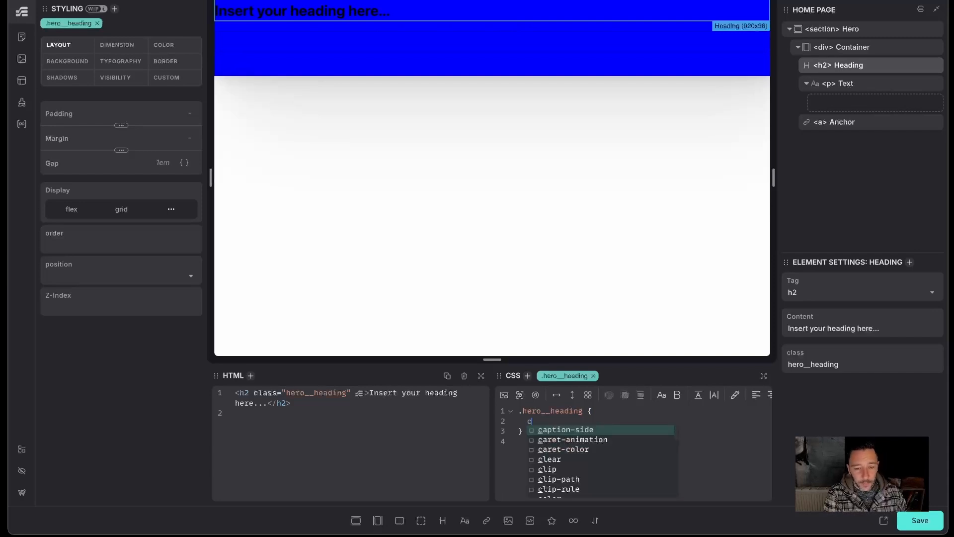
{"action": "type", "text": "olor: white;"}
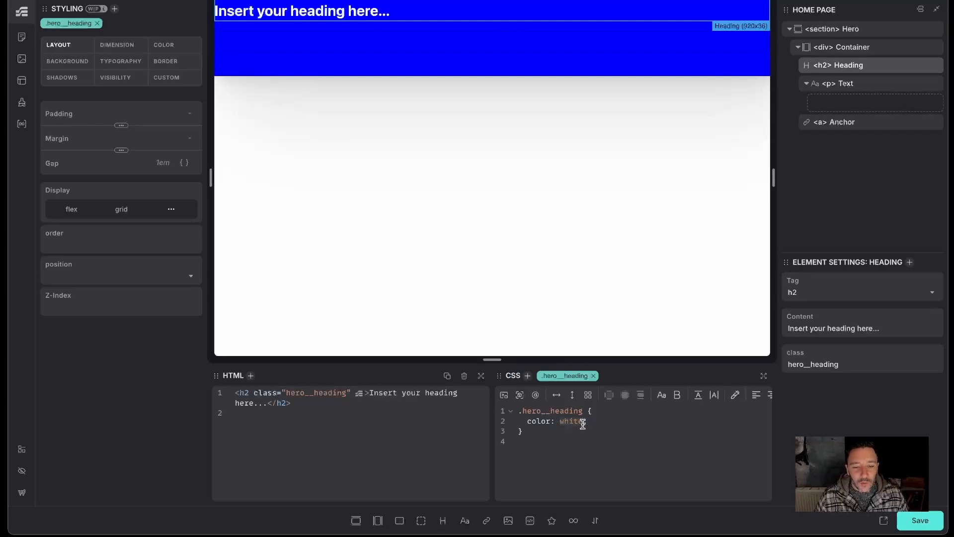
{"action": "left_click_drag", "start_coordinate": [587, 421], "coordinate": [561, 421]}
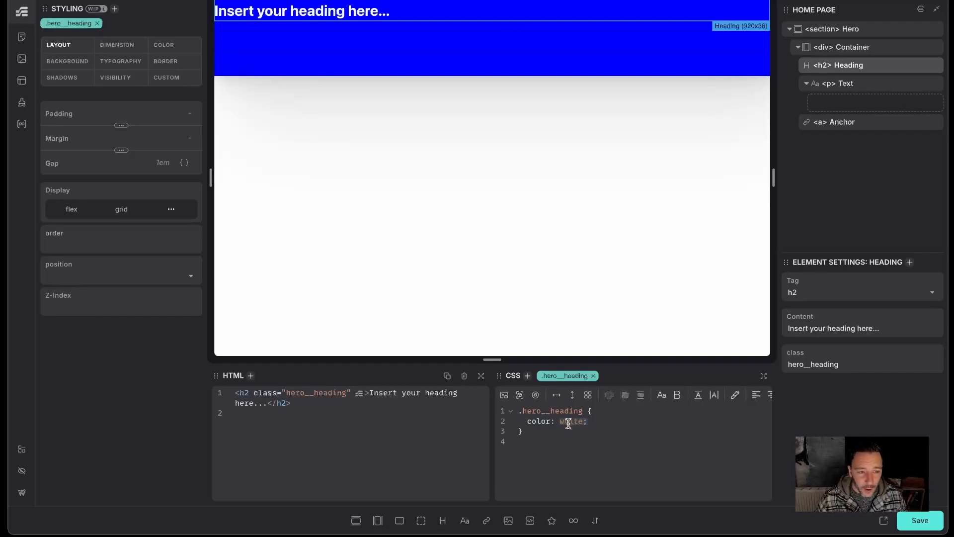
{"action": "left_click", "coordinate": [595, 421]}
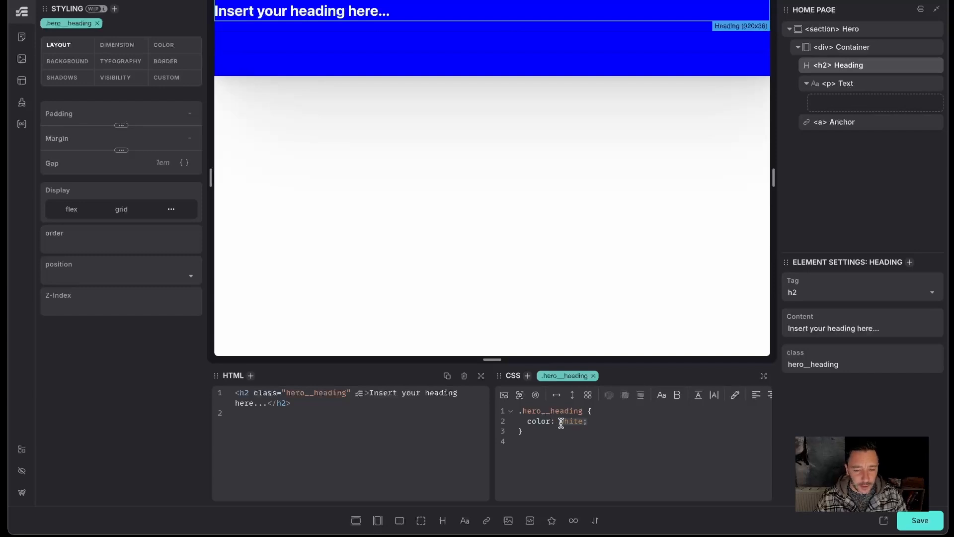
Step: Clear the color value in the .hero__heading rule and review the root color variables in the Style Manager
{"action": "key", "text": "BackSpace"}
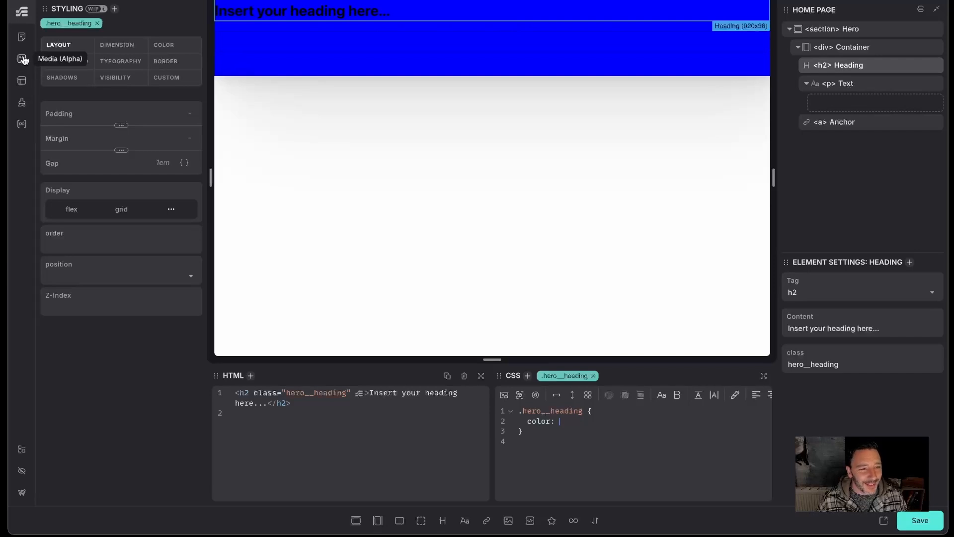
{"action": "left_click", "coordinate": [23, 104]}
{"action": "left_click", "coordinate": [166, 64]}
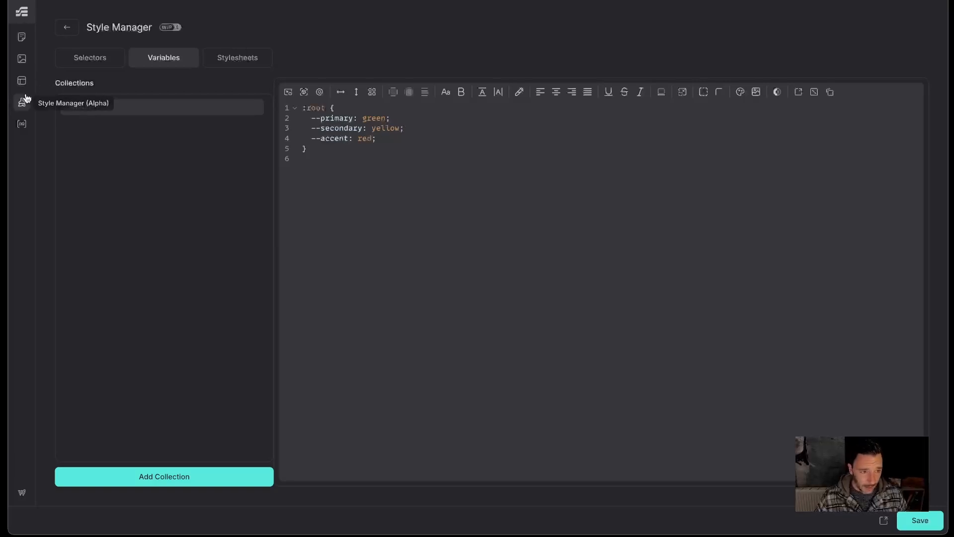
{"action": "left_click", "coordinate": [68, 29]}
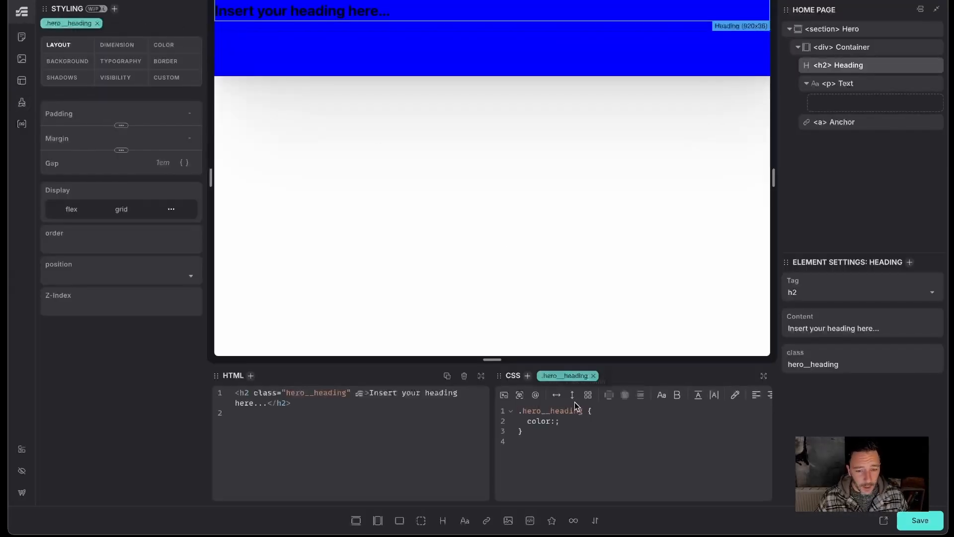
Step: Set the color in the .hero__heading CSS rule to var(--primary)
{"action": "left_click", "coordinate": [574, 424]}
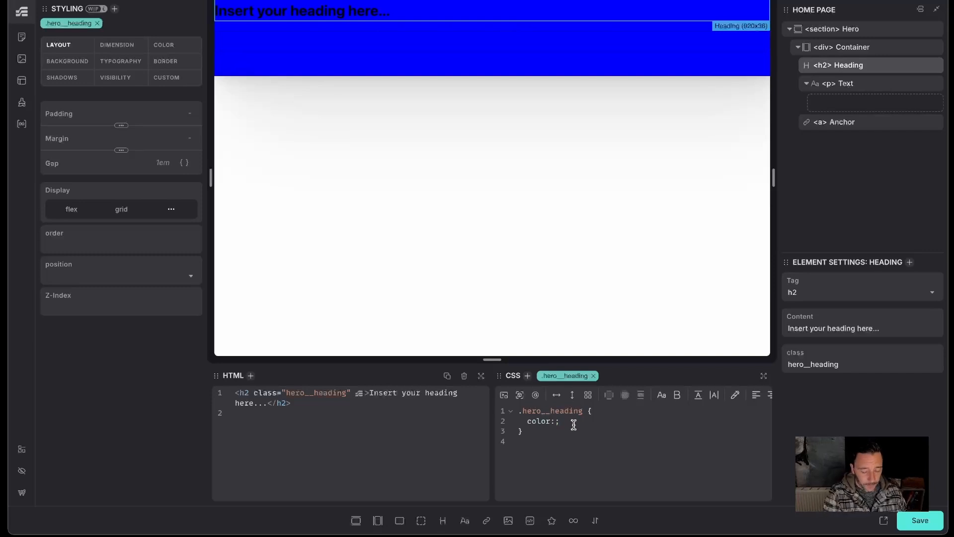
{"action": "type", "text": "var("}
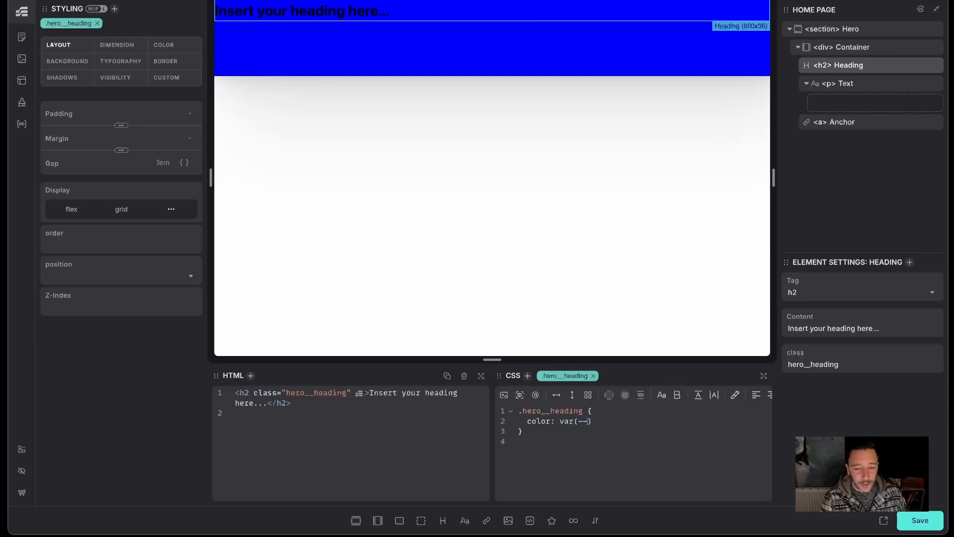
{"action": "type", "text": "--primarhy"}
{"action": "key", "text": "BackSpace"}
{"action": "type", "text": "y"}
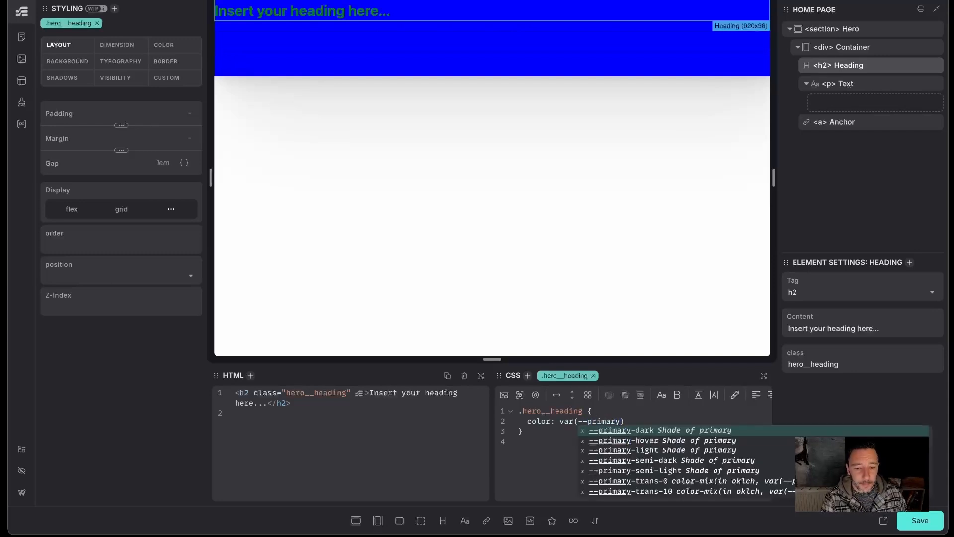
{"action": "key", "text": "Right"}
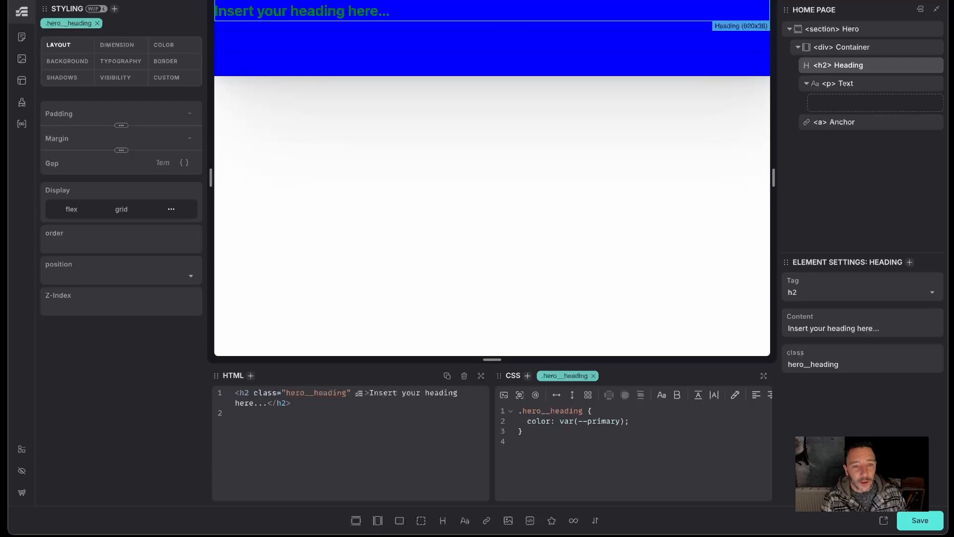
Step: Replace the variable in the heading's color declaration with --secondary
{"action": "key", "text": "BackSpace"}
{"action": "key", "text": "BackSpace"}
{"action": "key", "text": "BackSpace"}
{"action": "key", "text": "BackSpace"}
{"action": "key", "text": "BackSpace"}
{"action": "key", "text": "BackSpace"}
{"action": "key", "text": "BackSpace"}
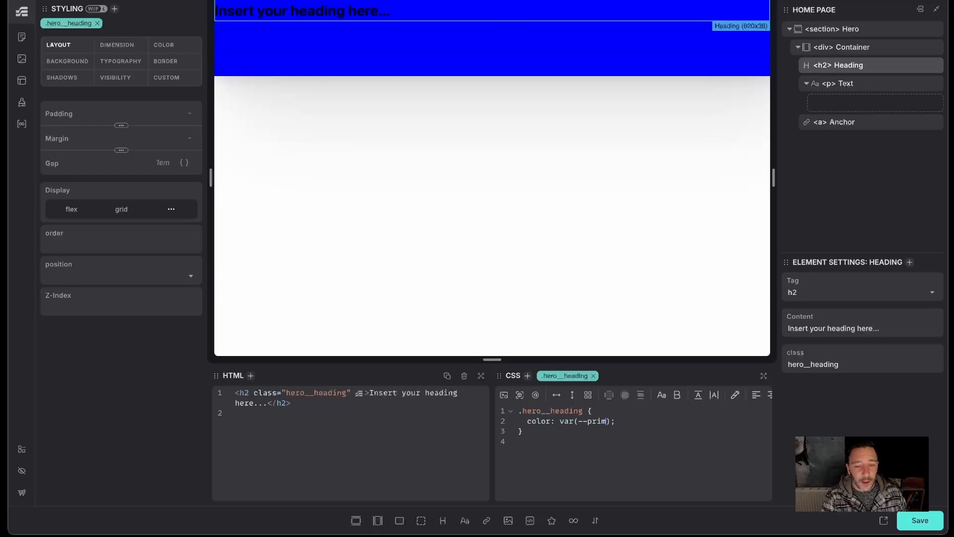
{"action": "type", "text": "secondary"}
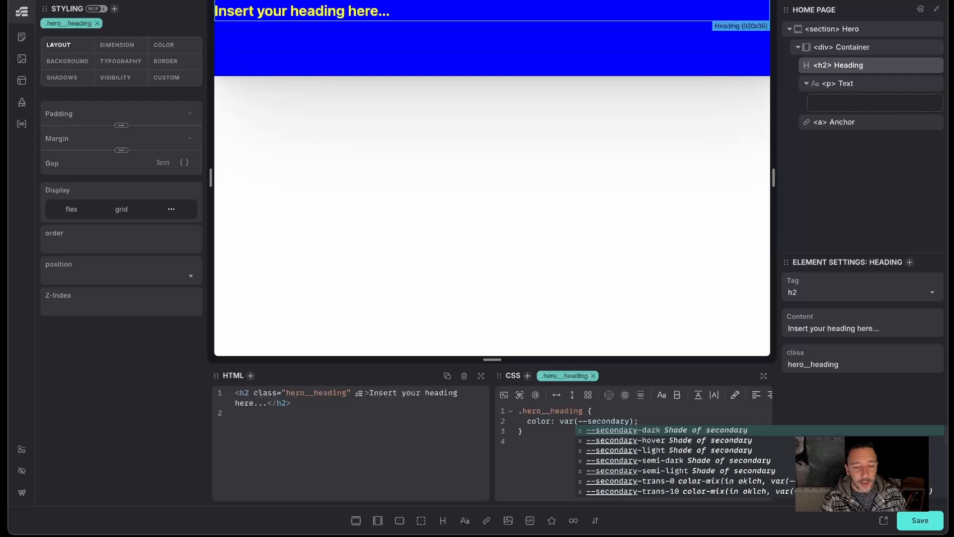
{"action": "left_click", "coordinate": [656, 411]}
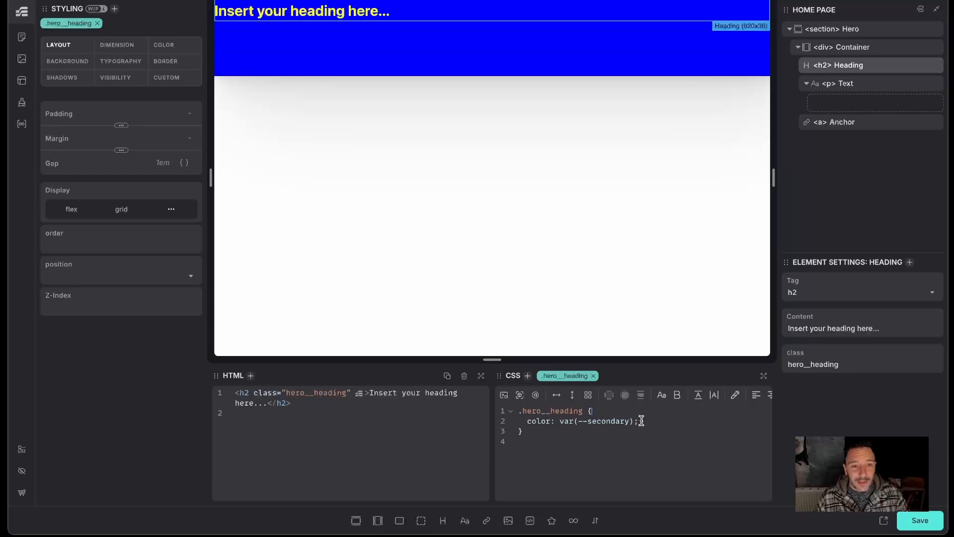
Step: Examine the color declaration in the .hero__heading CSS rule by highlighting it
{"action": "left_click_drag", "start_coordinate": [522, 421], "coordinate": [645, 420]}
{"action": "left_click", "coordinate": [646, 421]}
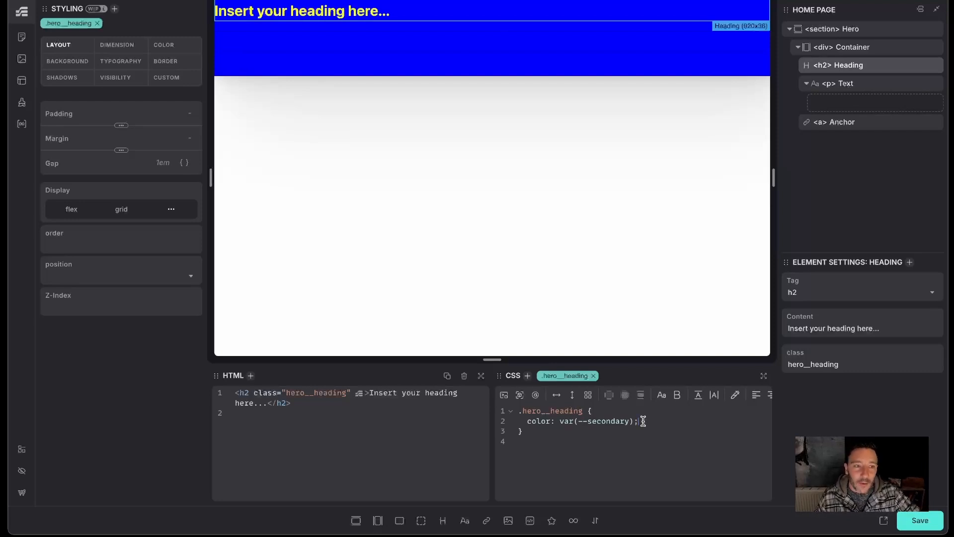
{"action": "left_click_drag", "start_coordinate": [643, 421], "coordinate": [527, 421]}
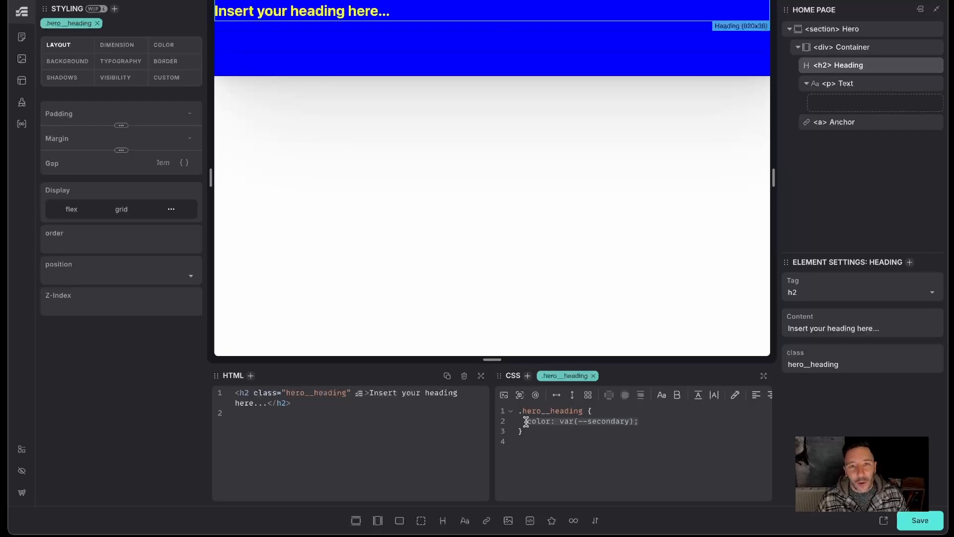
{"action": "left_click", "coordinate": [648, 423]}
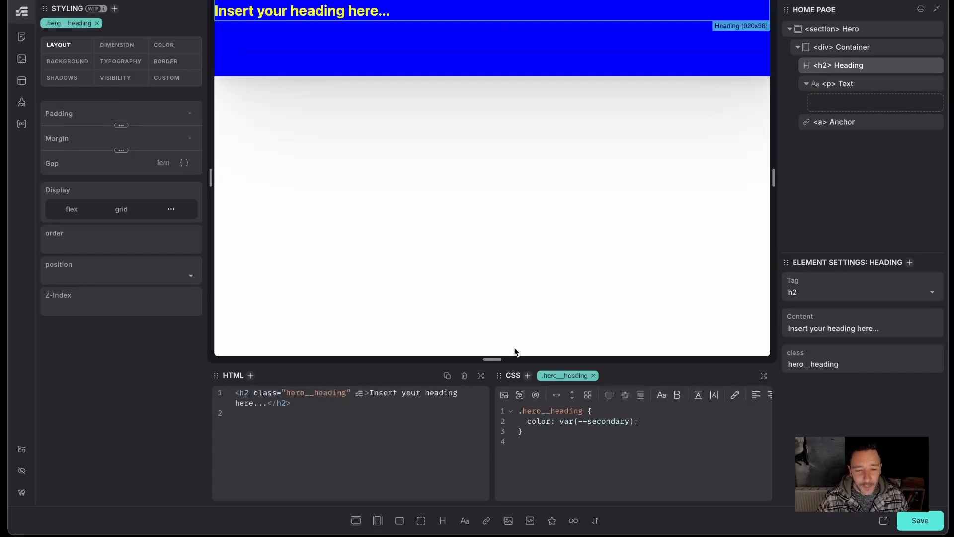
{"action": "left_click_drag", "start_coordinate": [639, 421], "coordinate": [527, 422]}
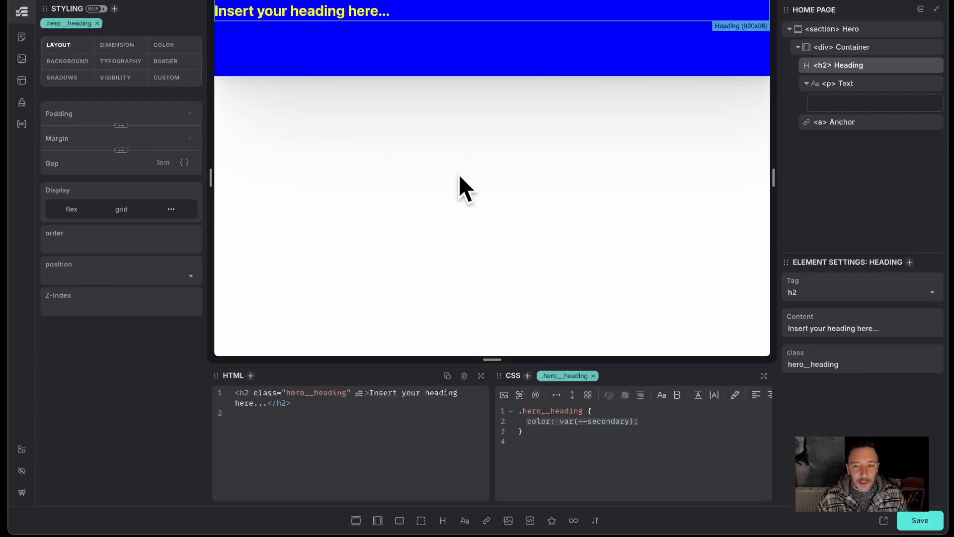
{"action": "left_click", "coordinate": [621, 421]}
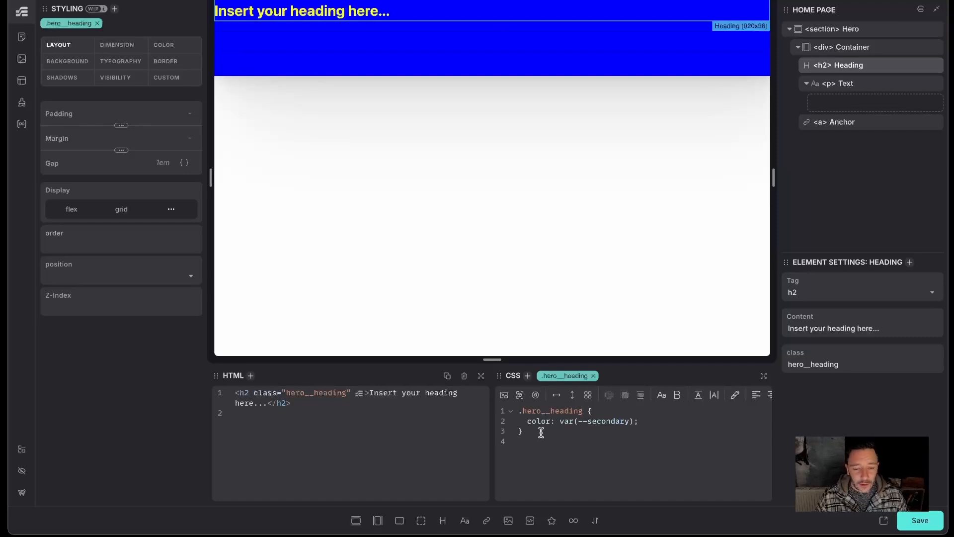
{"action": "left_click", "coordinate": [614, 421]}
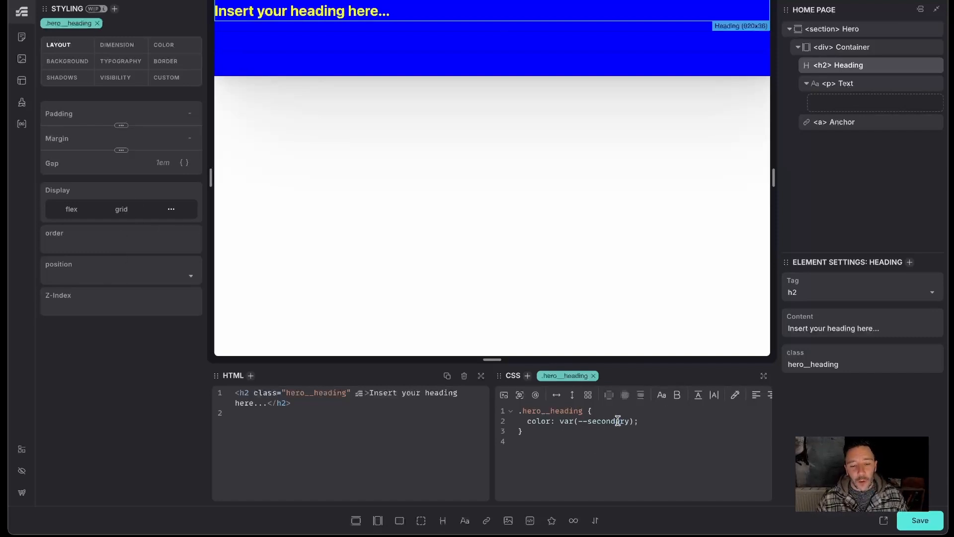
{"action": "left_click_drag", "start_coordinate": [673, 419], "coordinate": [510, 422]}
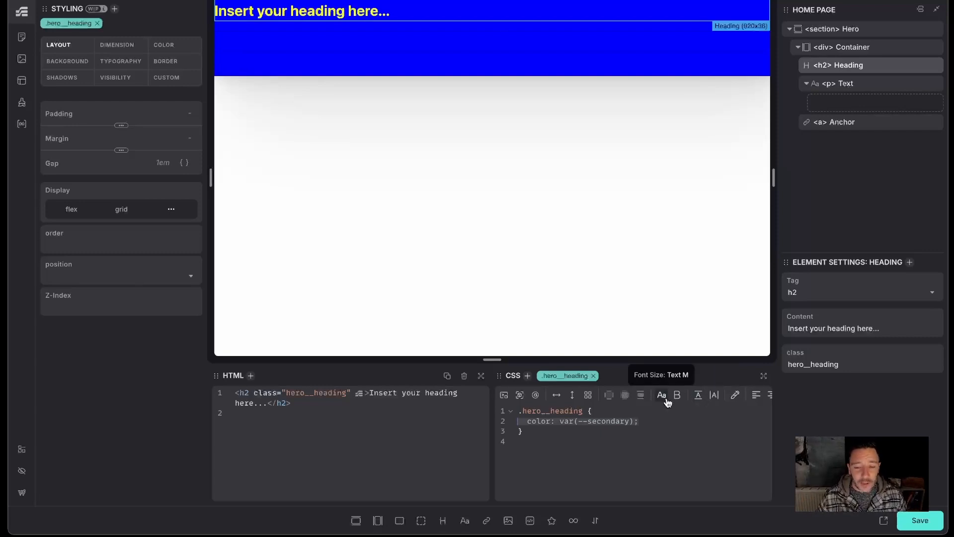
{"action": "left_click", "coordinate": [649, 421]}
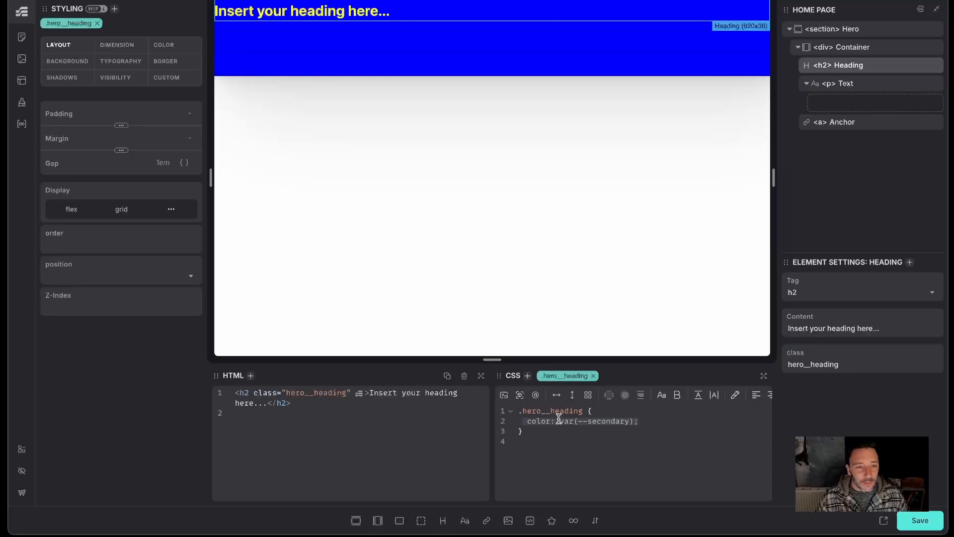
{"action": "left_click", "coordinate": [644, 420]}
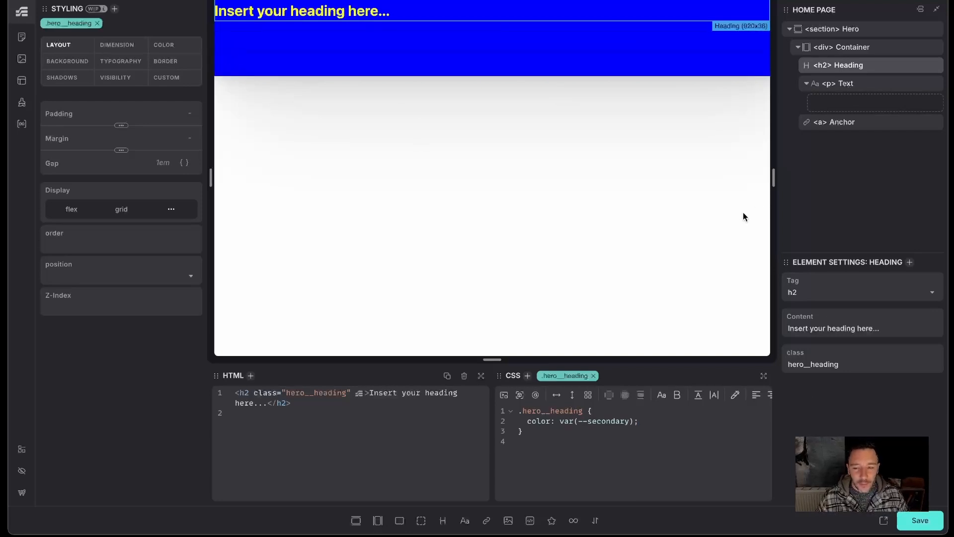
Step: Review the tag options available for the h2 heading and duplicate that heading inside the container
{"action": "left_click", "coordinate": [821, 293]}
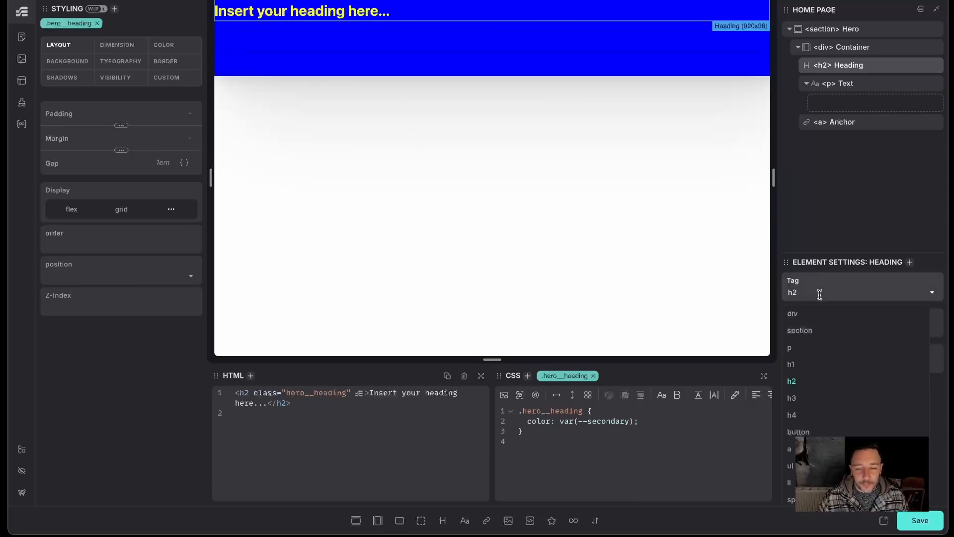
{"action": "left_click", "coordinate": [807, 179]}
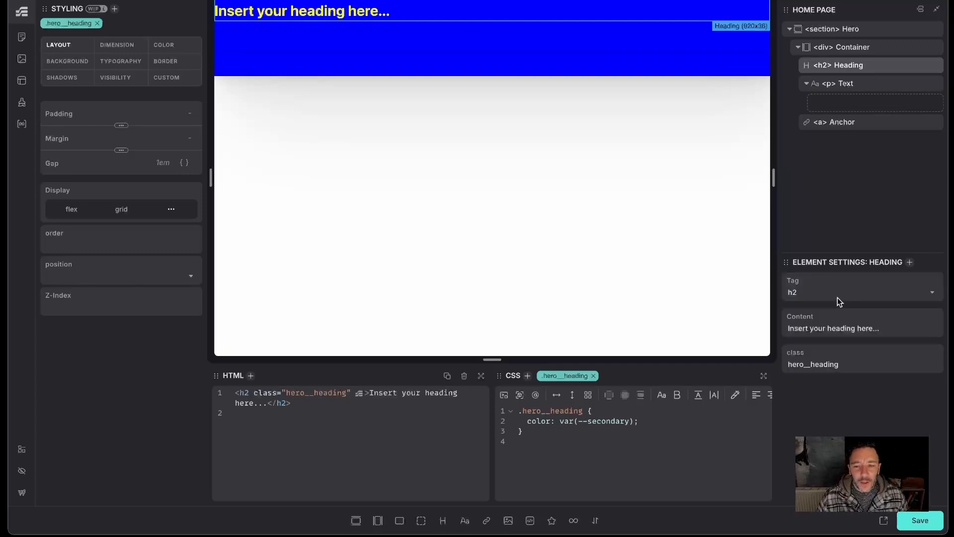
{"action": "left_click", "coordinate": [797, 293]}
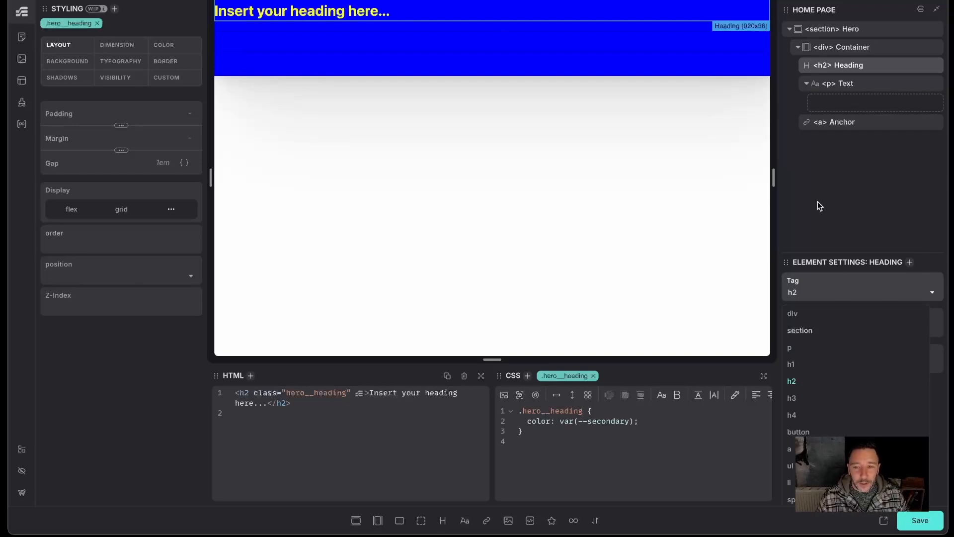
{"action": "left_click", "coordinate": [874, 68]}
{"action": "left_click", "coordinate": [920, 67]}
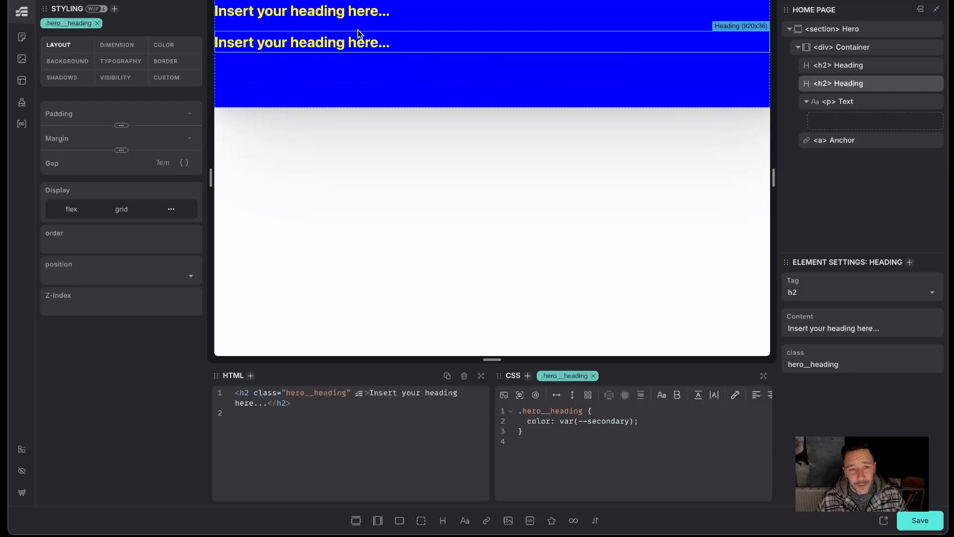
Step: Set the duplicated heading's tag to h3 and check the list of other available tags
{"action": "left_click", "coordinate": [800, 296]}
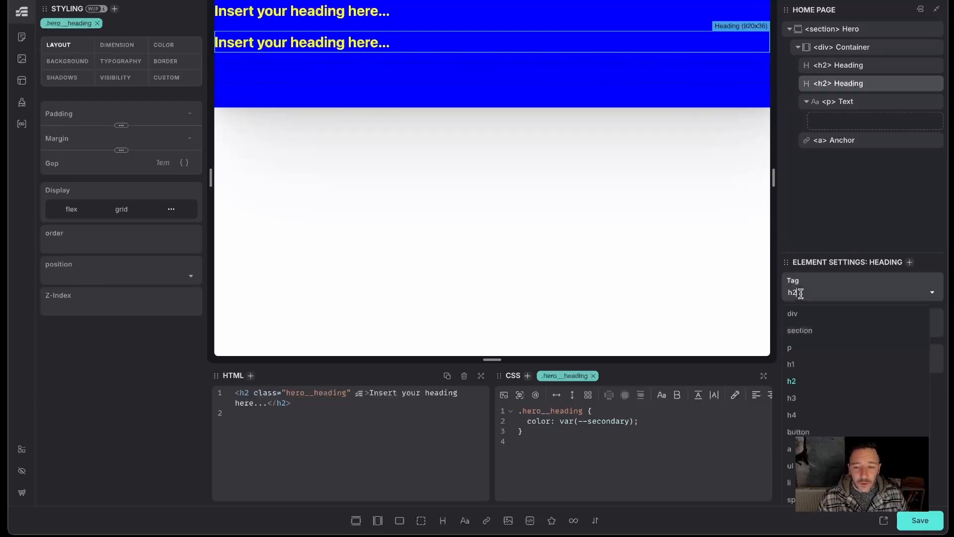
{"action": "left_click", "coordinate": [793, 398]}
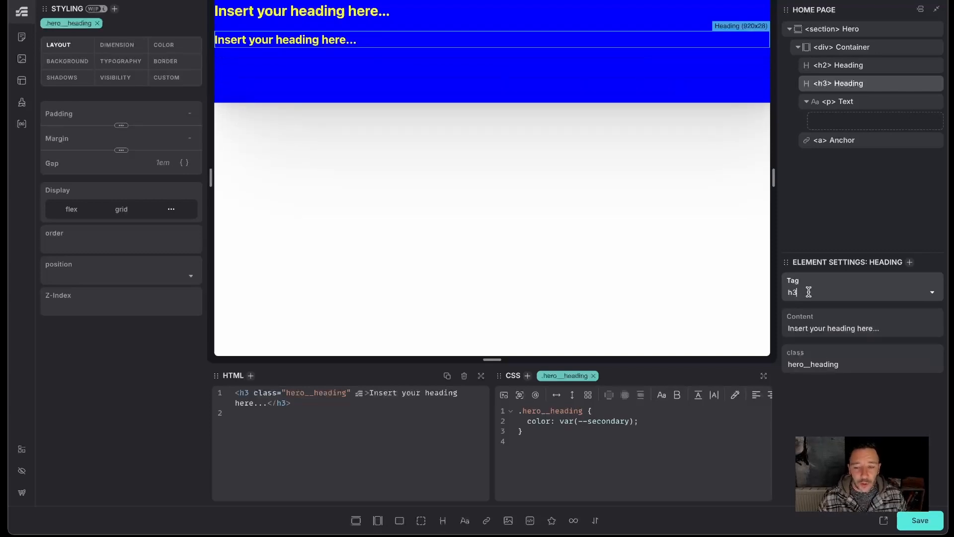
{"action": "left_click", "coordinate": [933, 295]}
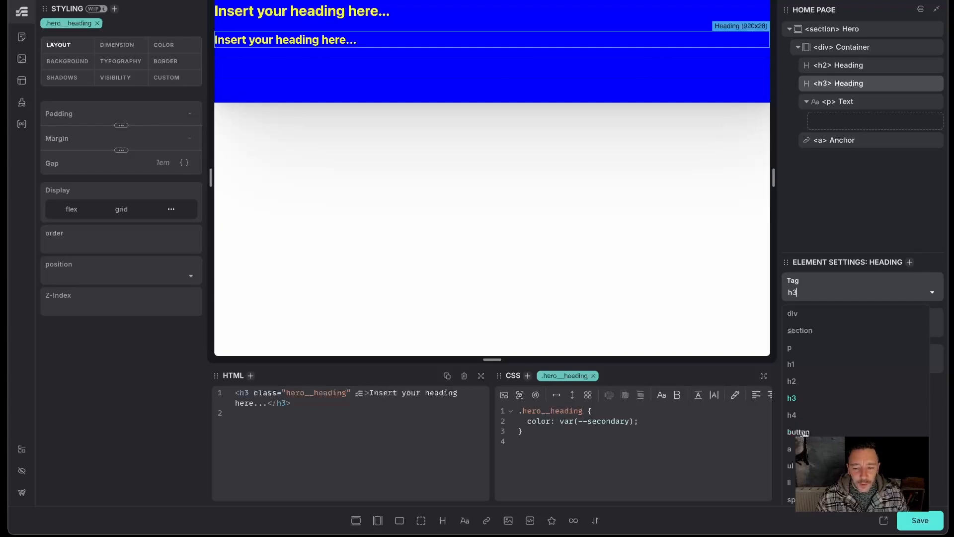
Step: Set the Hero section's background-color in the .hero CSS rule to #ebebeb
{"action": "left_click", "coordinate": [845, 141]}
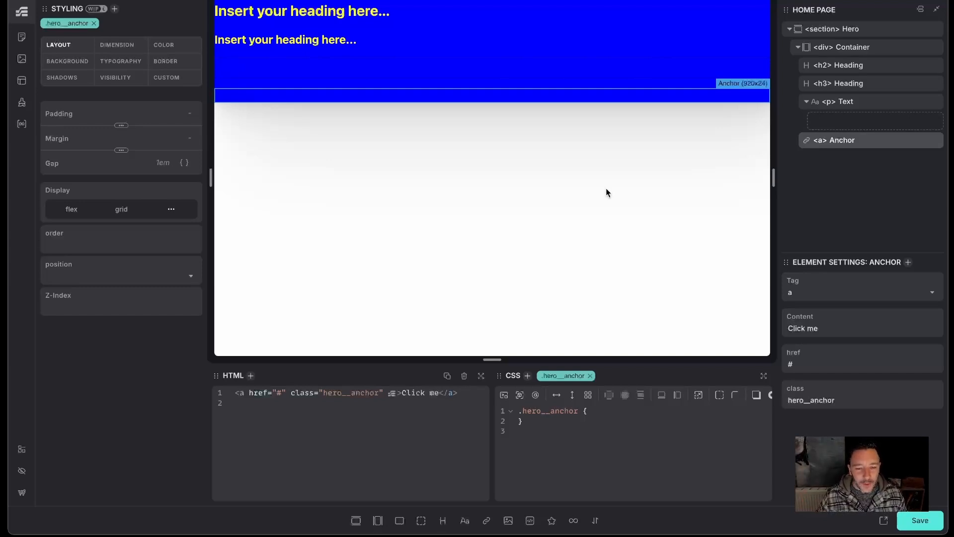
{"action": "left_click", "coordinate": [843, 30]}
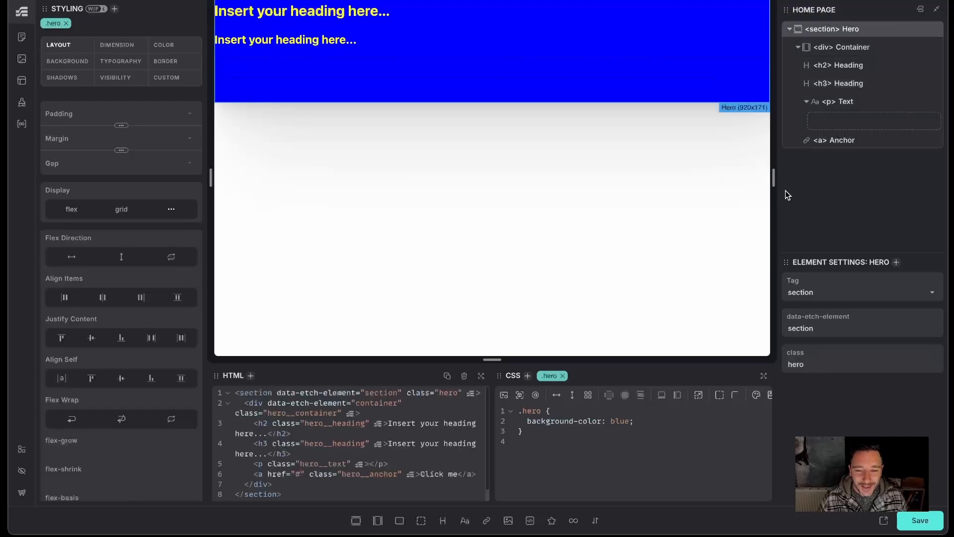
{"action": "left_click_drag", "start_coordinate": [611, 421], "coordinate": [629, 421]}
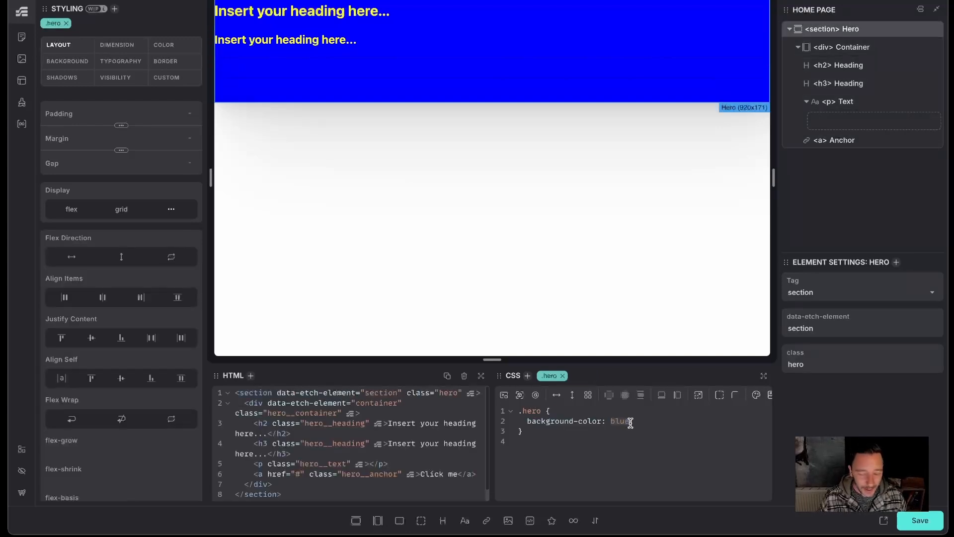
{"action": "type", "text": "#ebebeb"}
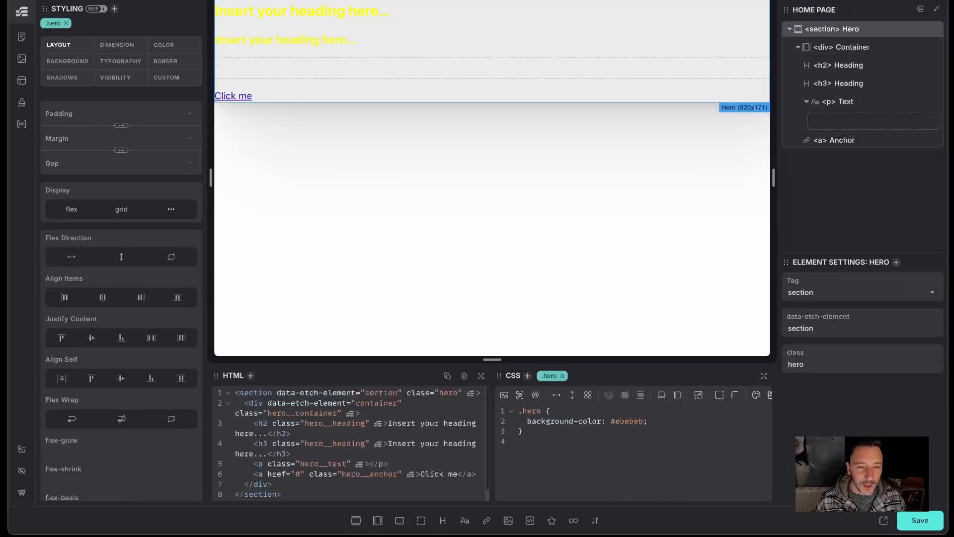
Step: Set the color variable in the .hero__heading CSS rule to --primary and save the page
{"action": "left_click", "coordinate": [362, 8]}
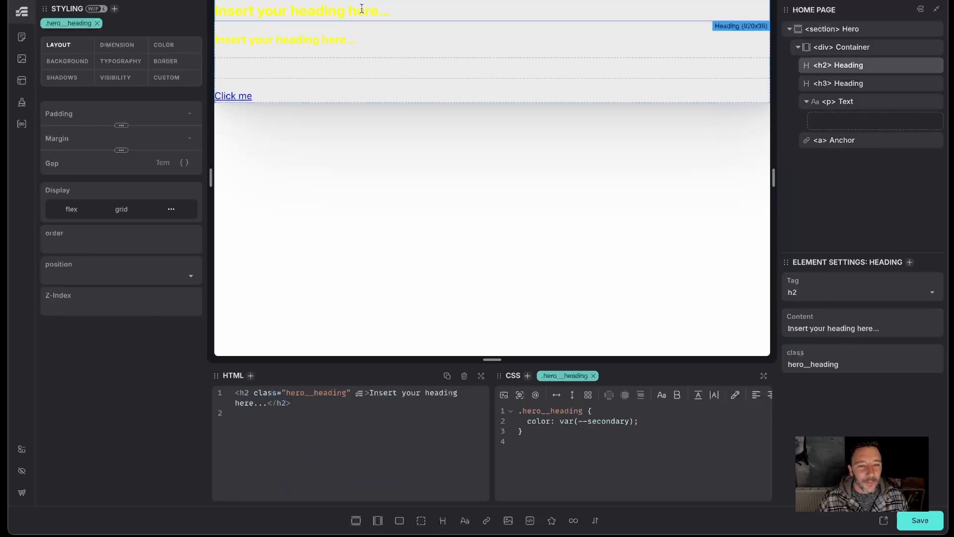
{"action": "left_click", "coordinate": [852, 45]}
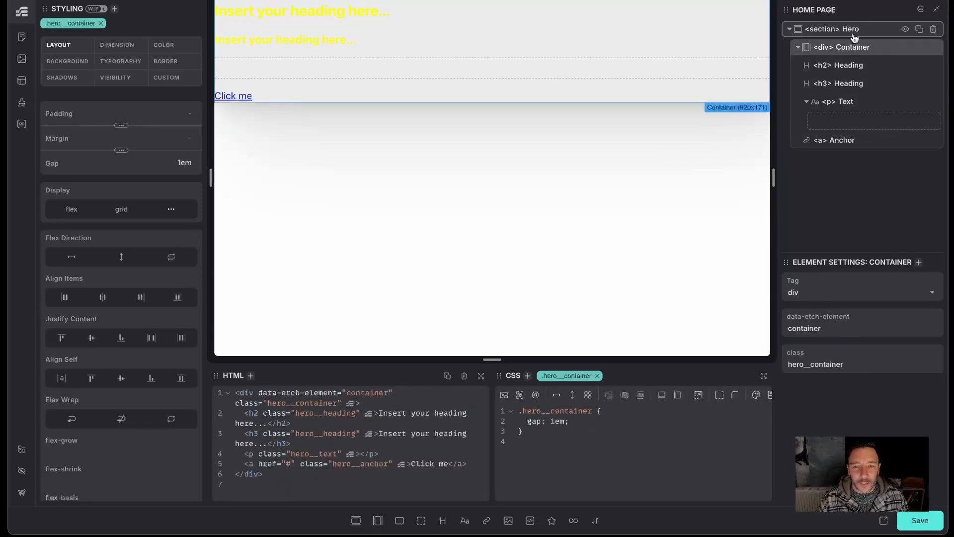
{"action": "left_click", "coordinate": [853, 33]}
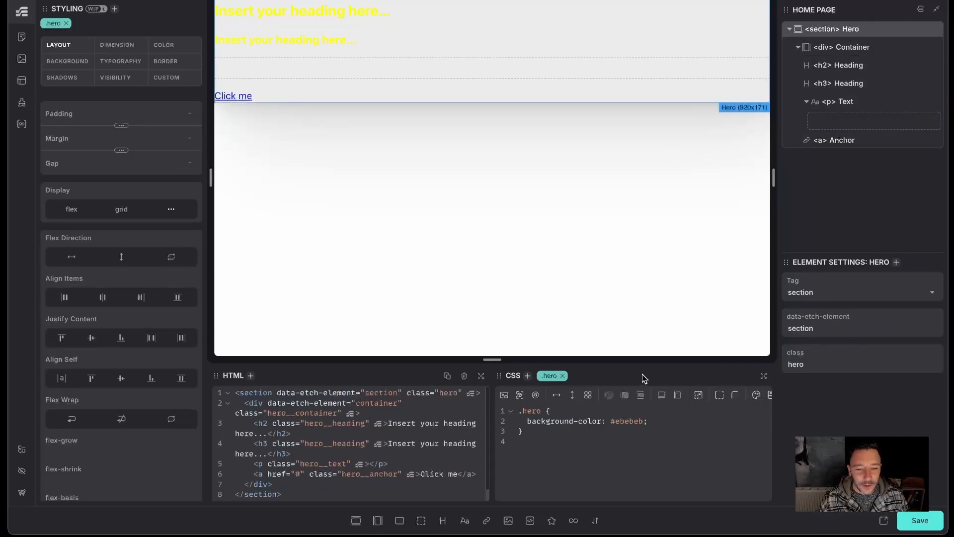
{"action": "left_click", "coordinate": [853, 65]}
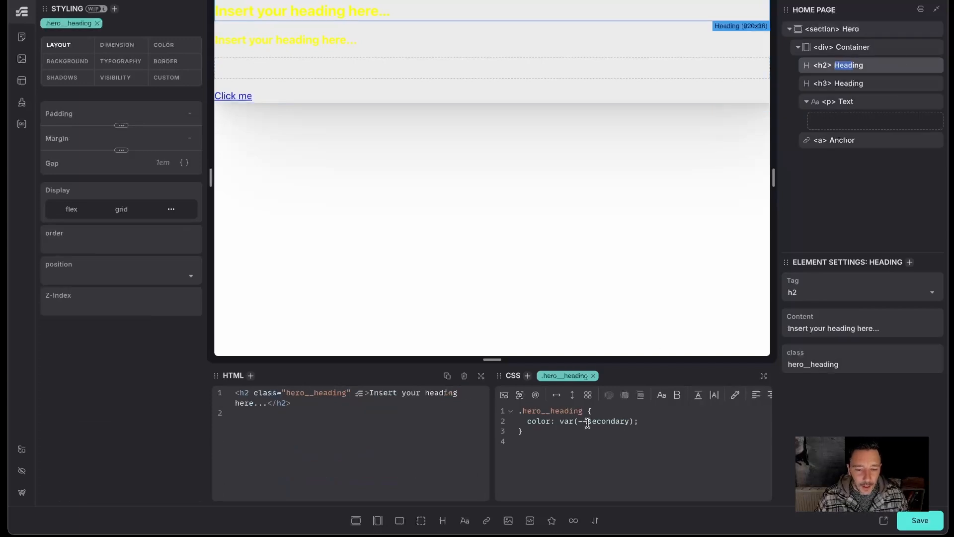
{"action": "left_click_drag", "start_coordinate": [588, 423], "coordinate": [630, 422]}
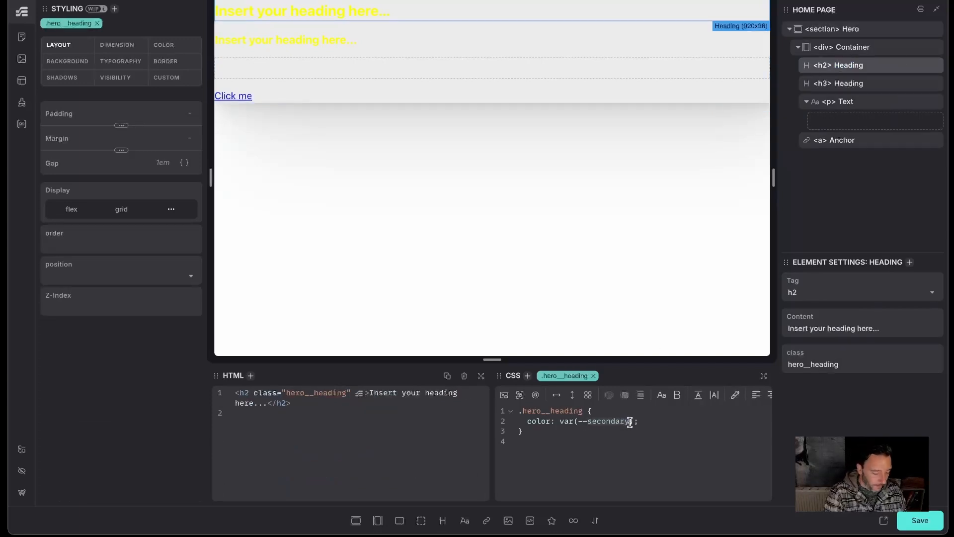
{"action": "type", "text": "primary"}
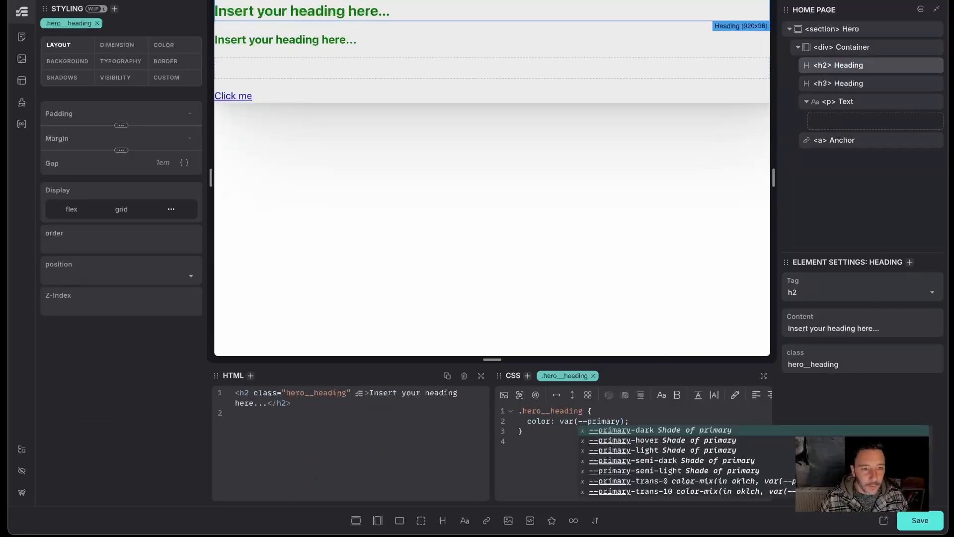
{"action": "key", "text": "Escape"}
{"action": "left_click", "coordinate": [917, 528]}
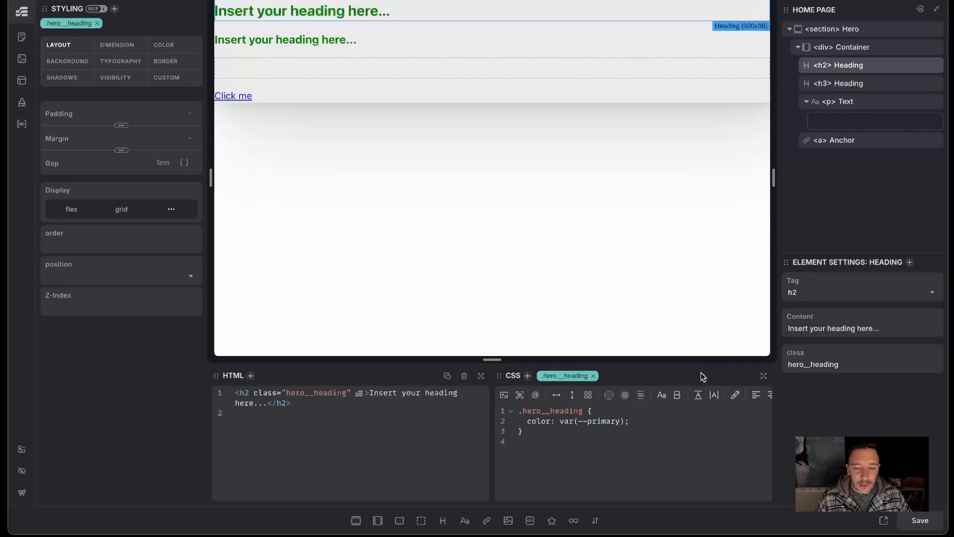
{"action": "left_click", "coordinate": [833, 291]}
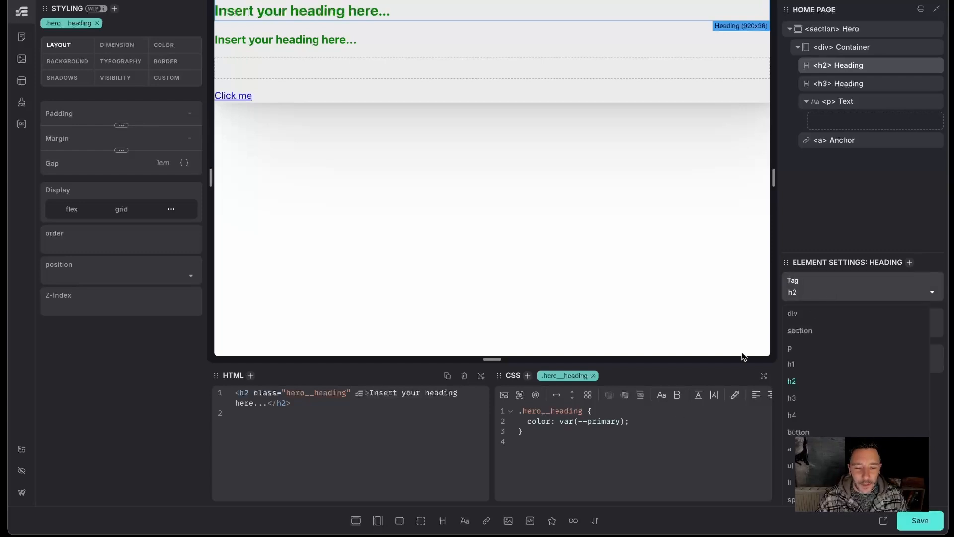
{"action": "left_click", "coordinate": [654, 432]}
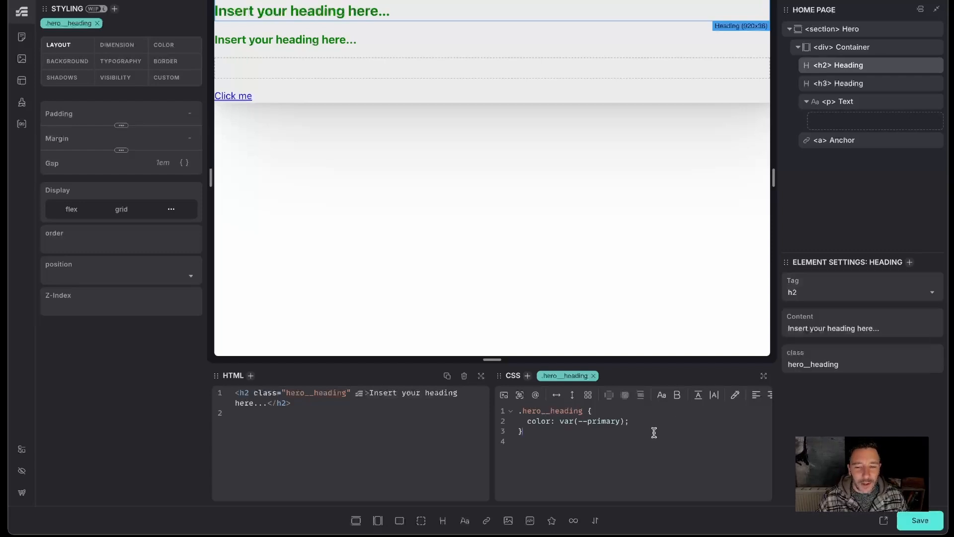
Step: Add a div as the container's last element, below the anchor, and rename it Features
{"action": "left_click", "coordinate": [806, 101]}
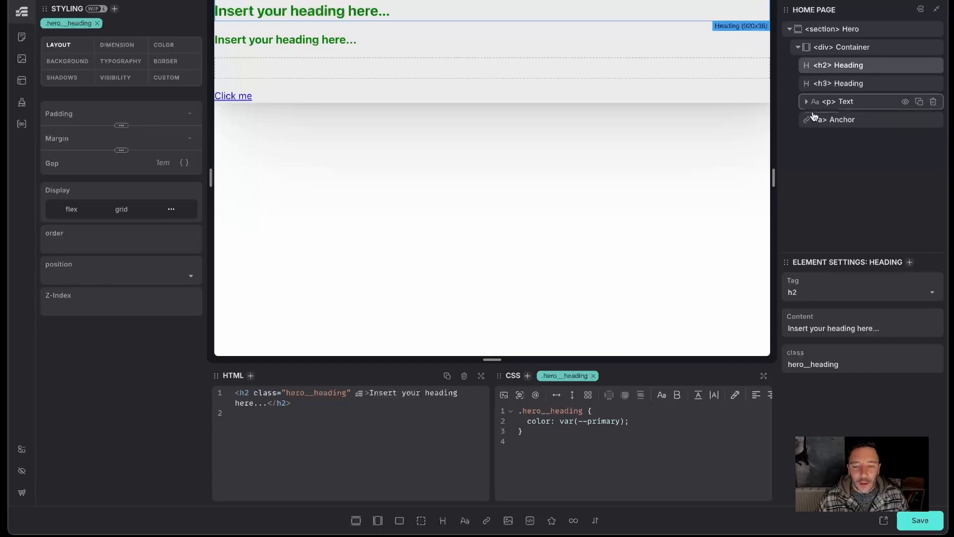
{"action": "left_click", "coordinate": [421, 521]}
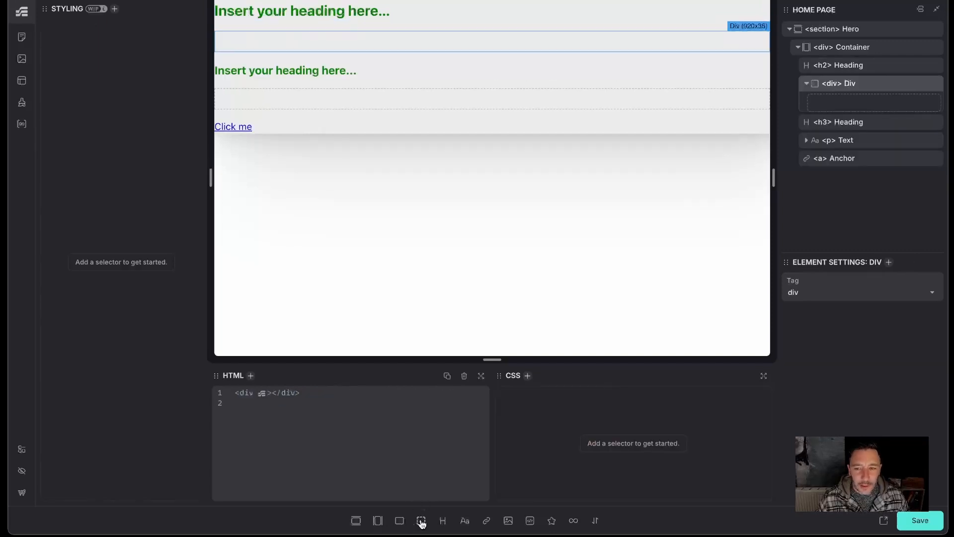
{"action": "left_click_drag", "start_coordinate": [828, 151], "coordinate": [820, 141]}
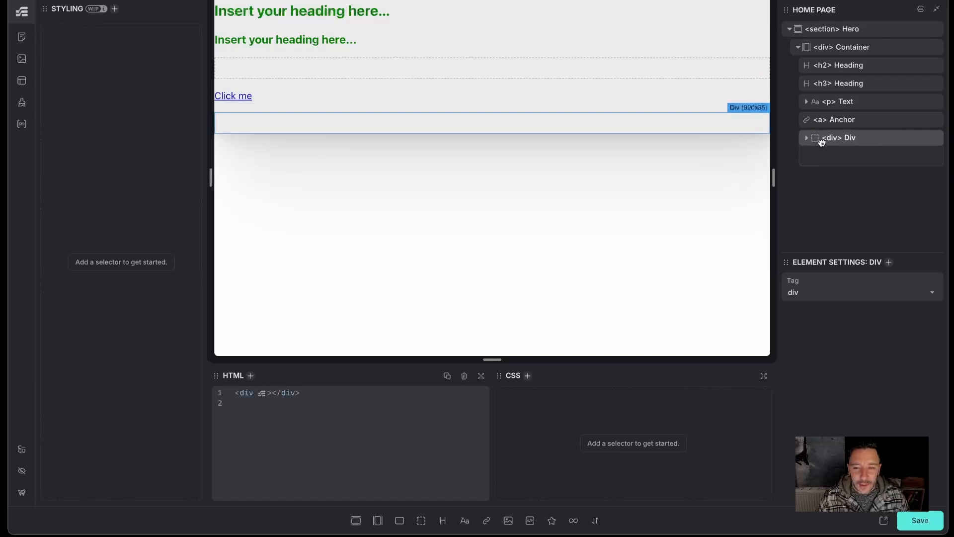
{"action": "double_click", "coordinate": [852, 139]}
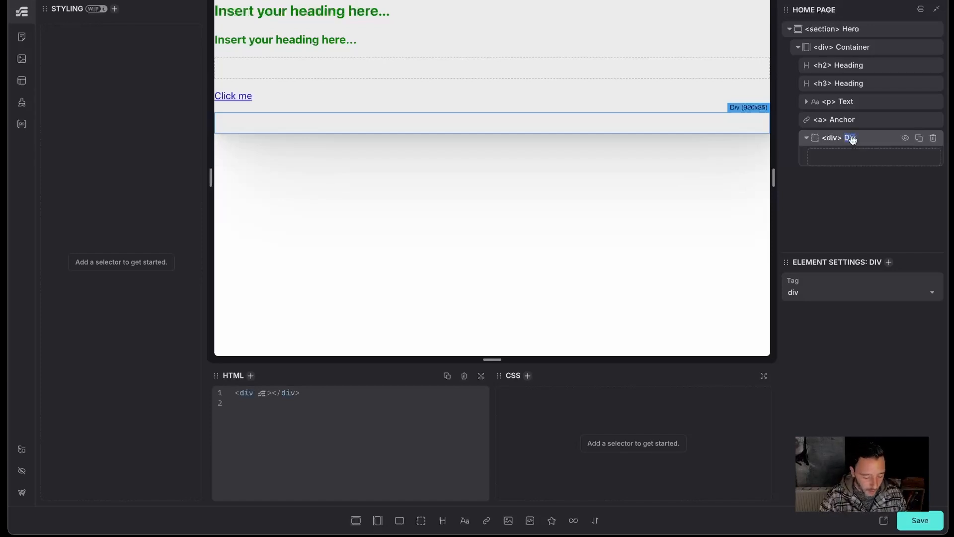
{"action": "type", "text": "Features"}
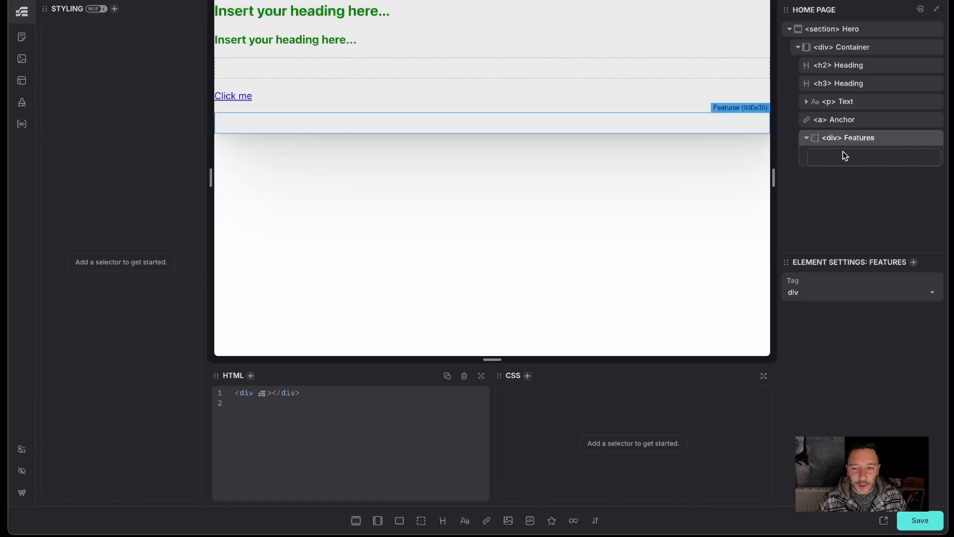
Step: Insert text elements into the Features div and delete the second one, keeping a single text element
{"action": "left_click", "coordinate": [465, 521]}
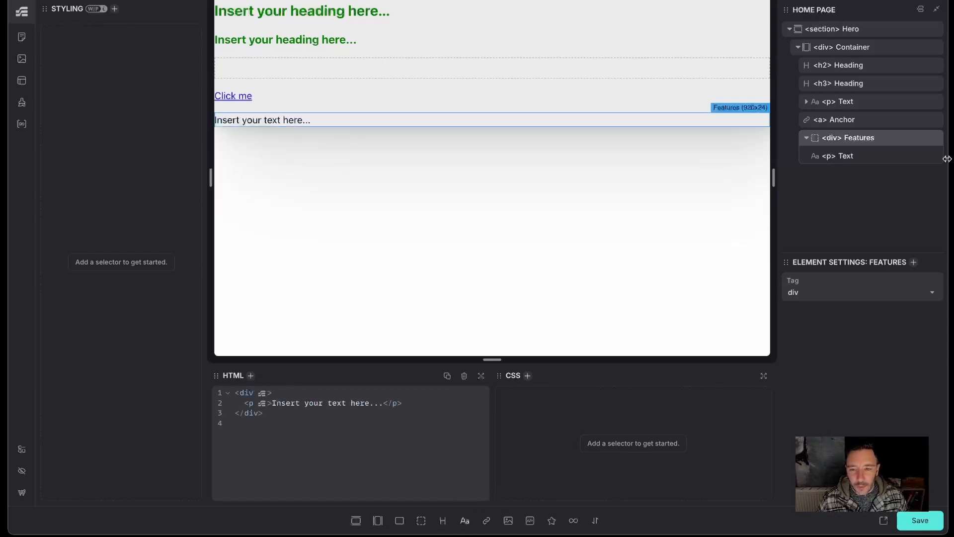
{"action": "left_click", "coordinate": [465, 521]}
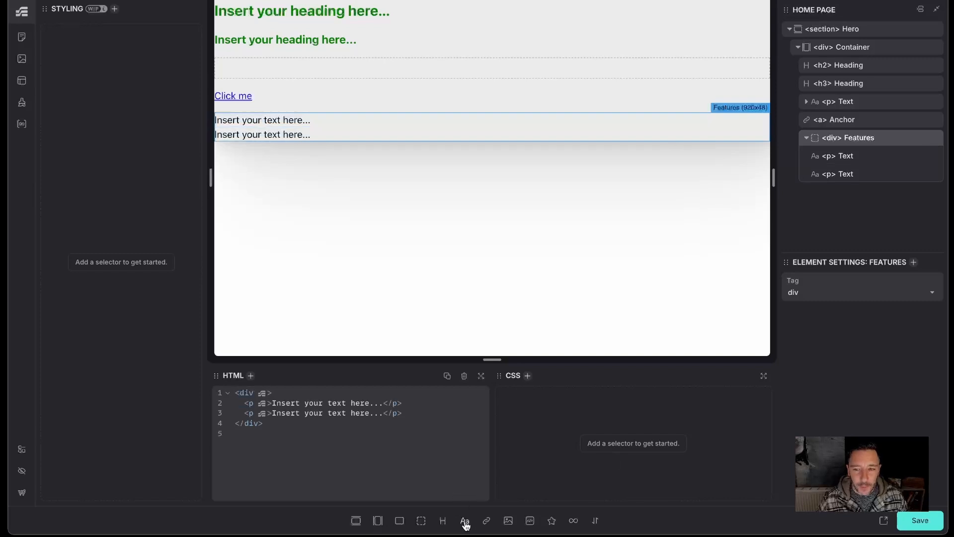
{"action": "left_click", "coordinate": [931, 174]}
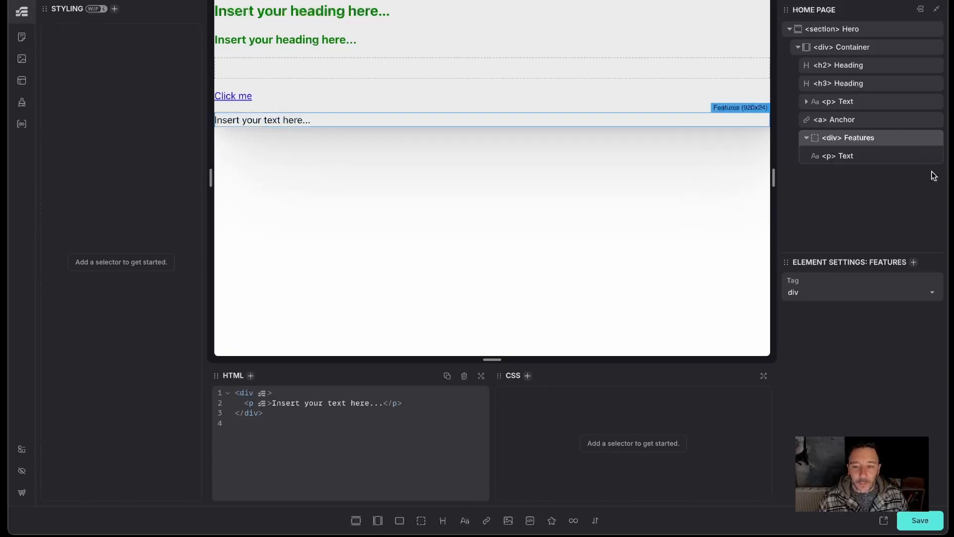
Step: Change the Features div's tag to ul and the tag of the text element inside it to li
{"action": "double_click", "coordinate": [835, 143]}
{"action": "type", "text": "ul"}
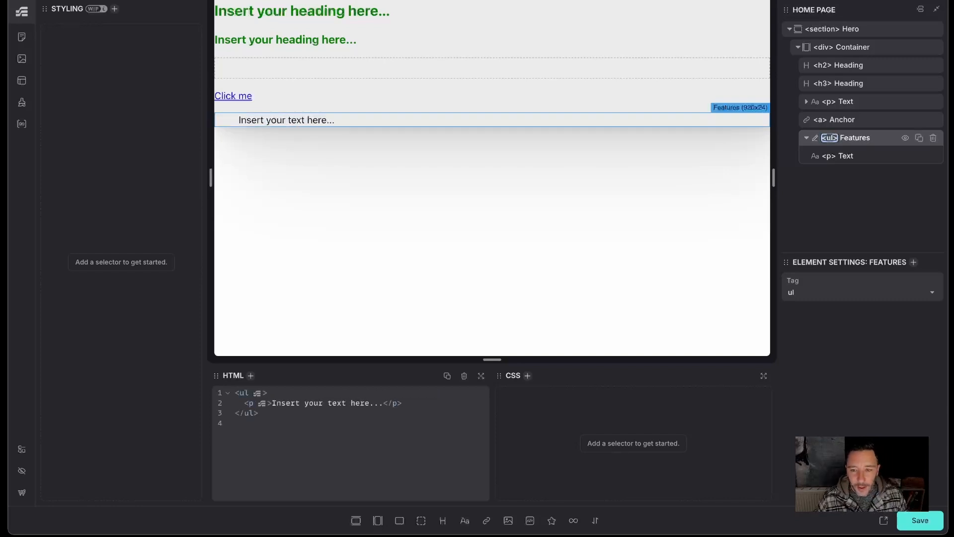
{"action": "left_click", "coordinate": [838, 156]}
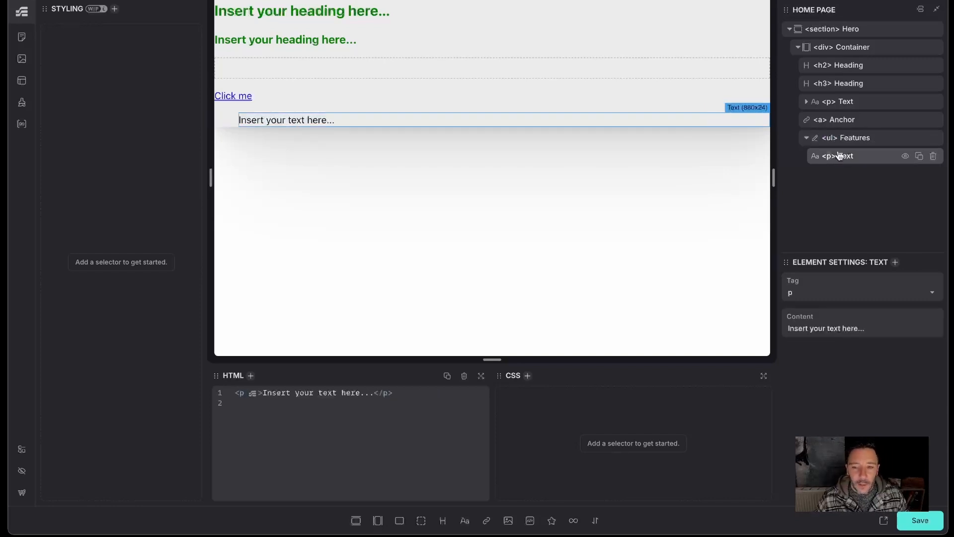
{"action": "left_click", "coordinate": [818, 296]}
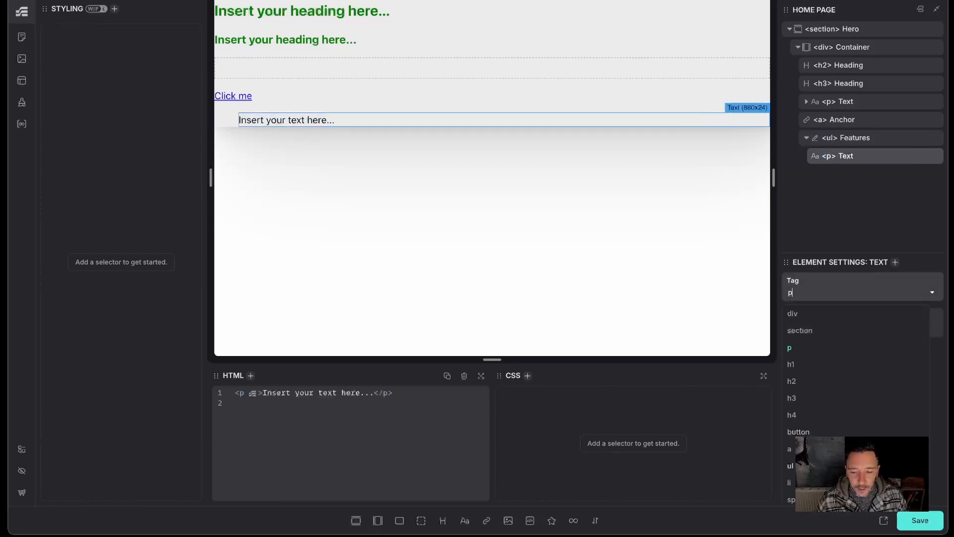
{"action": "left_click", "coordinate": [791, 482]}
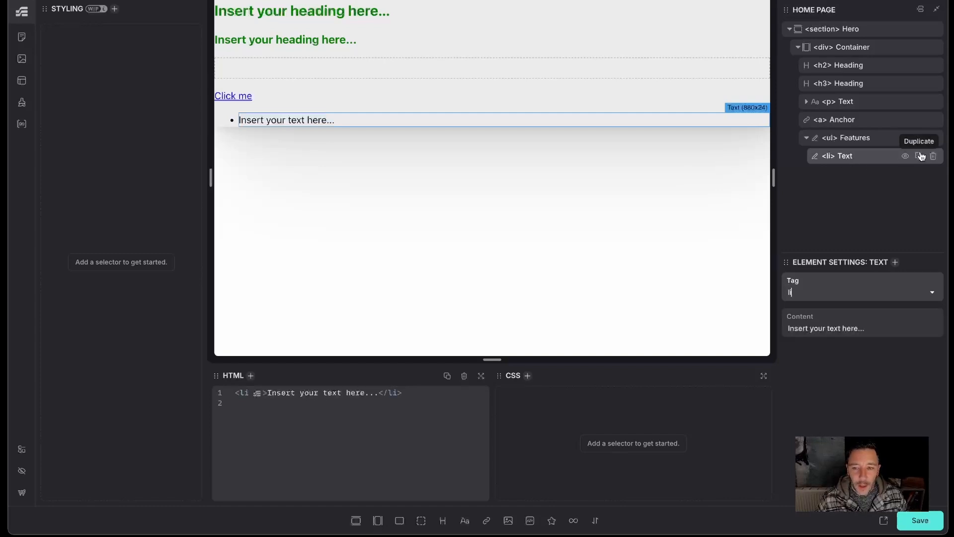
Step: Duplicate the li text element three times inside the Features list
{"action": "left_click", "coordinate": [919, 155]}
{"action": "left_click", "coordinate": [919, 156]}
{"action": "left_click", "coordinate": [919, 155]}
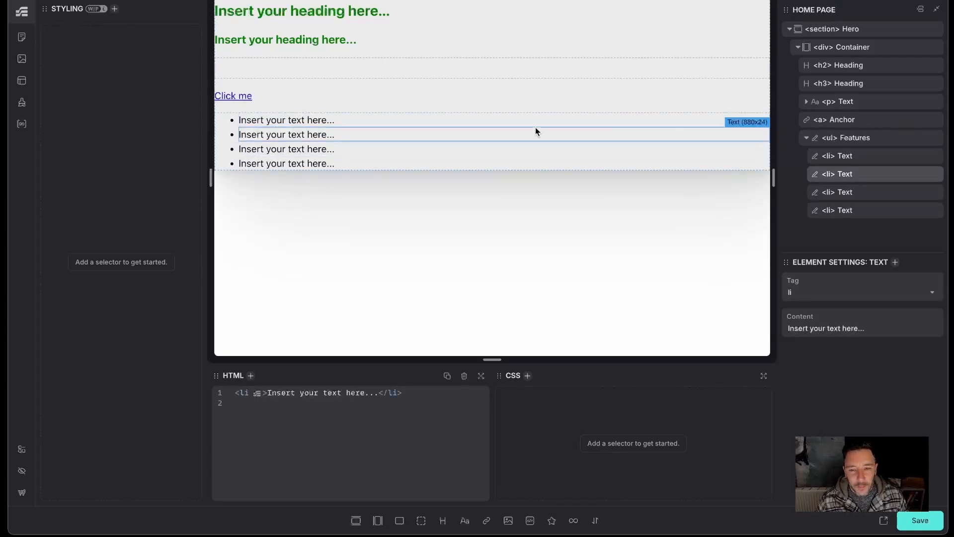
Step: Collapse the Features list in the structure tree and move the anchor below it
{"action": "left_click", "coordinate": [807, 140]}
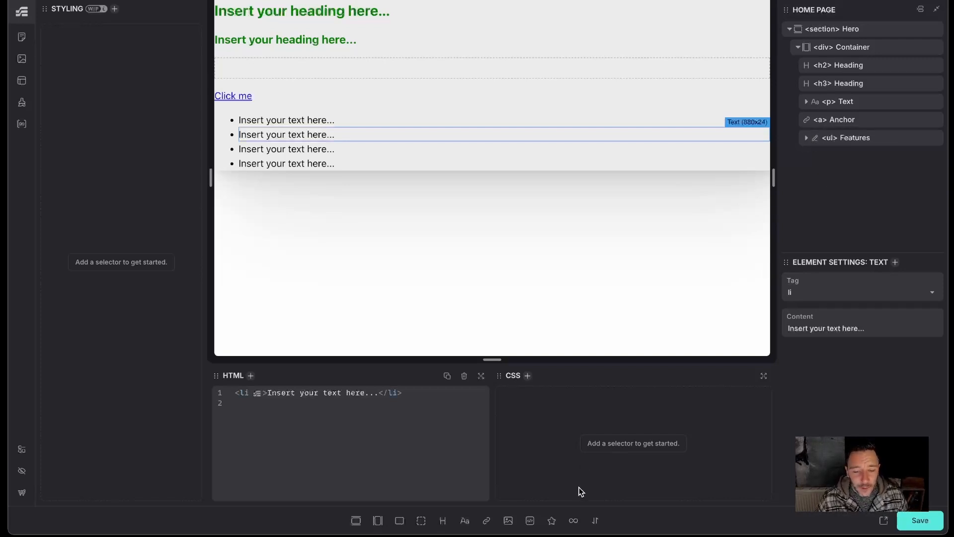
{"action": "left_click_drag", "start_coordinate": [820, 120], "coordinate": [820, 144]}
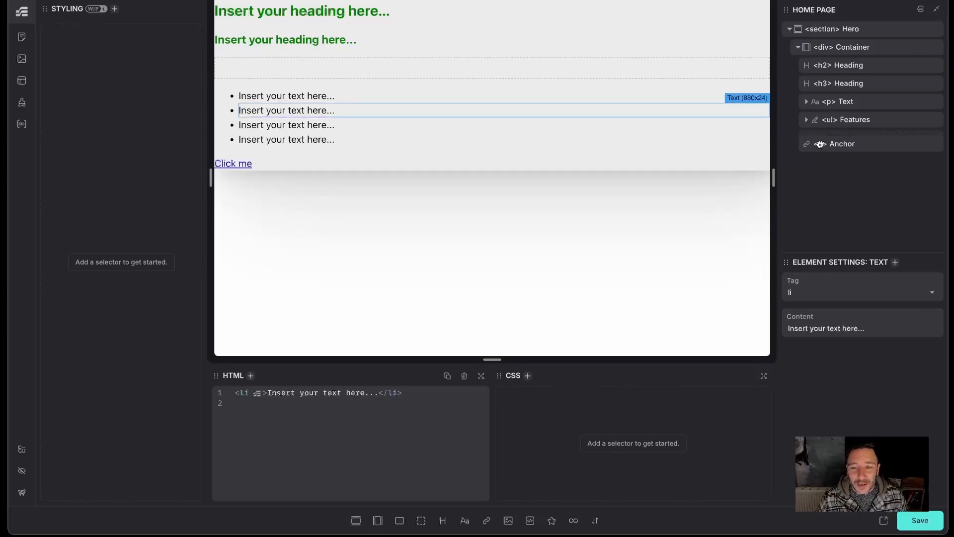
{"action": "left_click", "coordinate": [851, 139]}
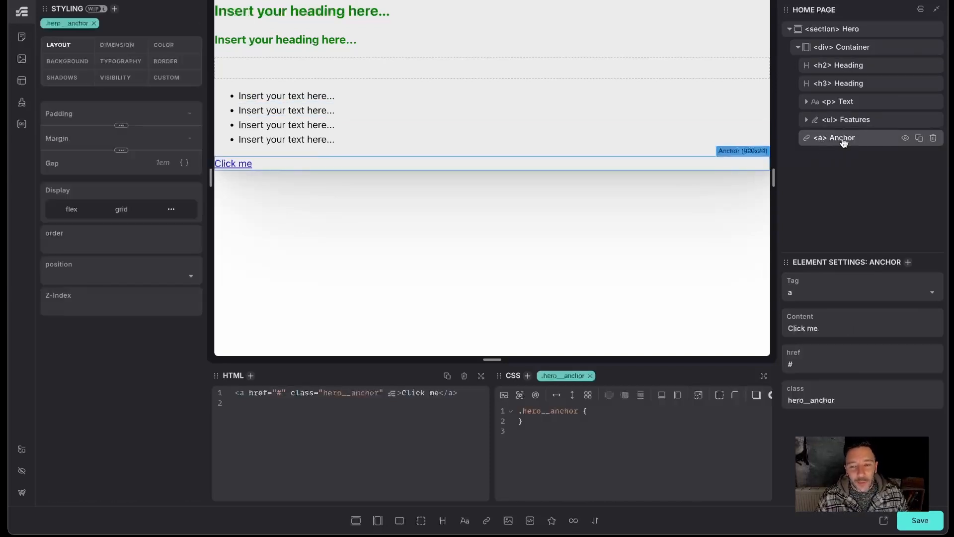
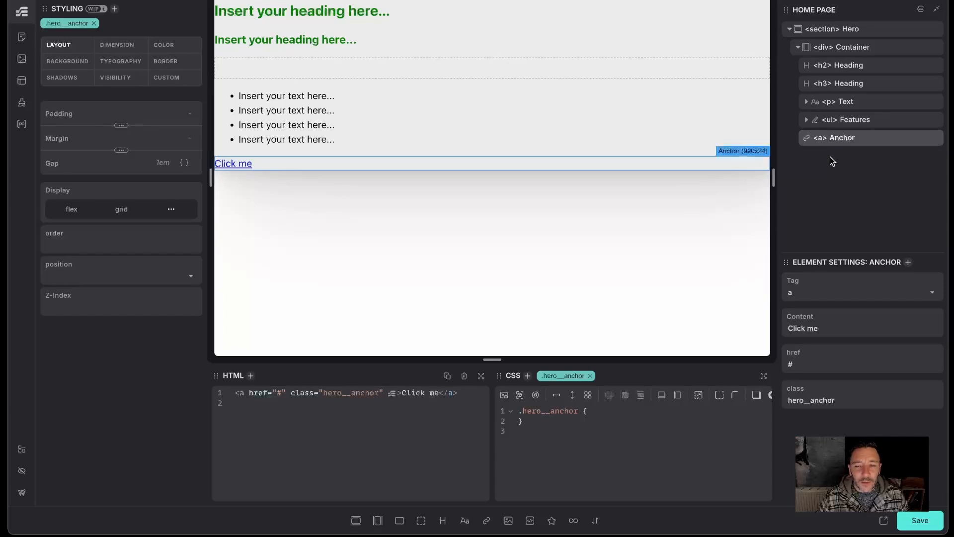
{"action": "left_click", "coordinate": [422, 522]}
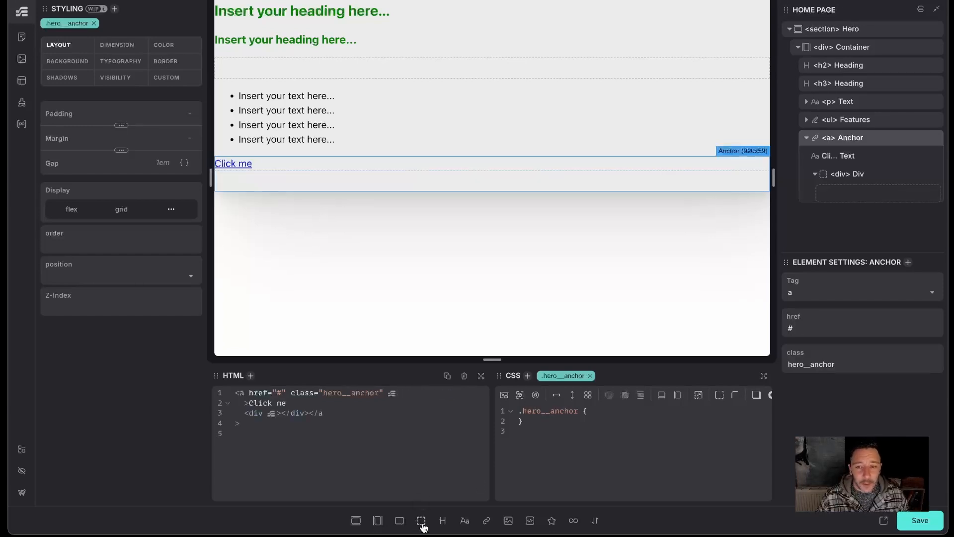
{"action": "mouse_move", "coordinate": [847, 174]}
{"action": "left_mouse_down"}
{"action": "mouse_move", "coordinate": [852, 141]}
{"action": "mouse_move", "coordinate": [848, 173]}
{"action": "mouse_move", "coordinate": [826, 120]}
{"action": "mouse_move", "coordinate": [847, 158]}
{"action": "left_mouse_up"}
{"action": "left_click", "coordinate": [892, 159]}
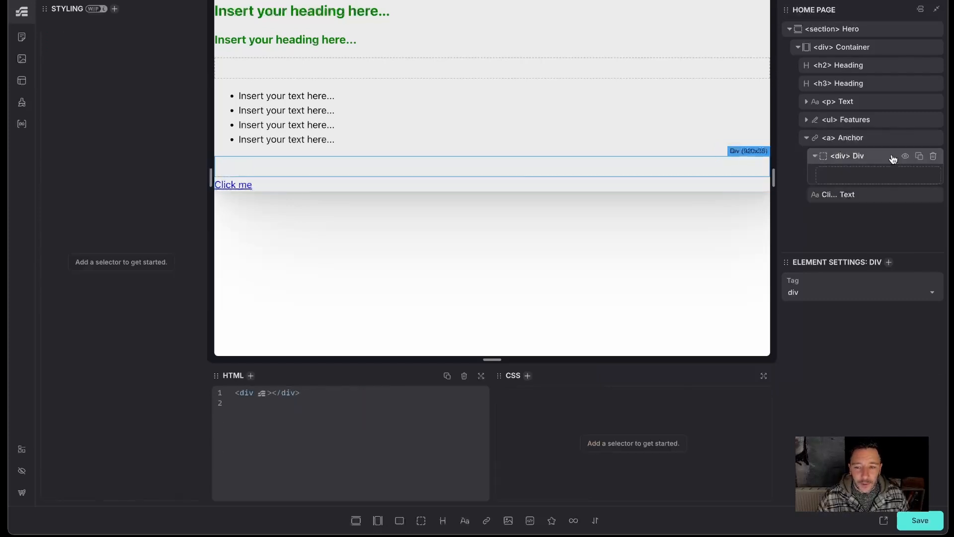
{"action": "left_click", "coordinate": [933, 156]}
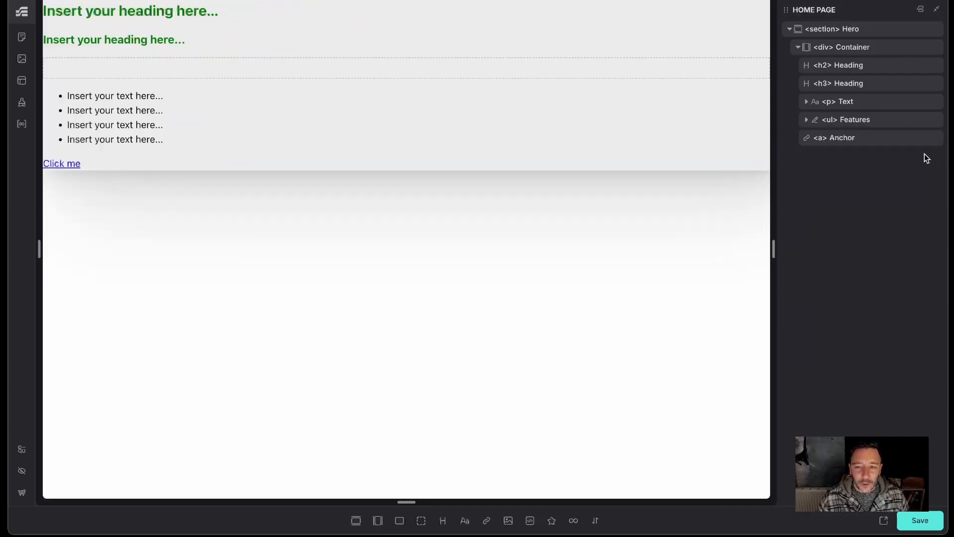
{"action": "left_click", "coordinate": [833, 143]}
{"action": "left_click", "coordinate": [421, 520]}
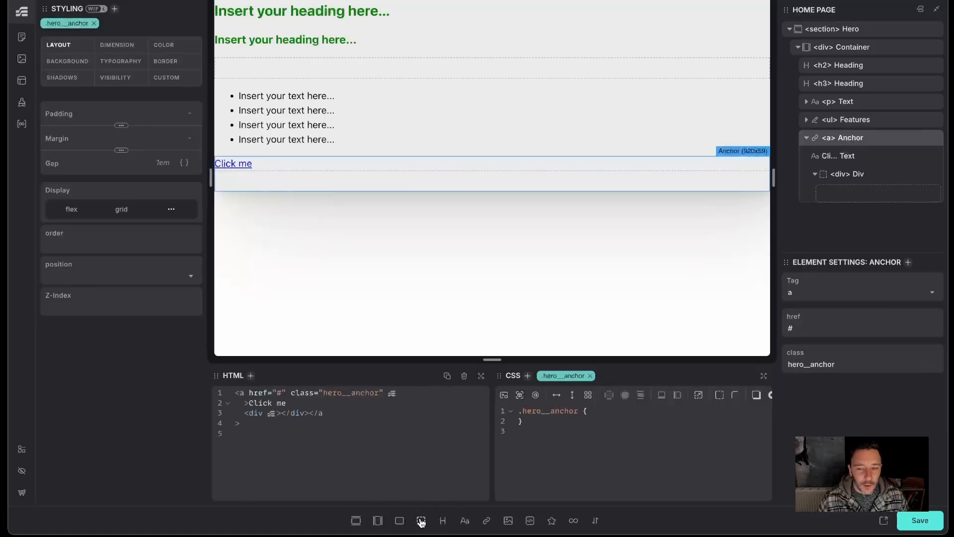
{"action": "left_click_drag", "start_coordinate": [838, 173], "coordinate": [831, 195]}
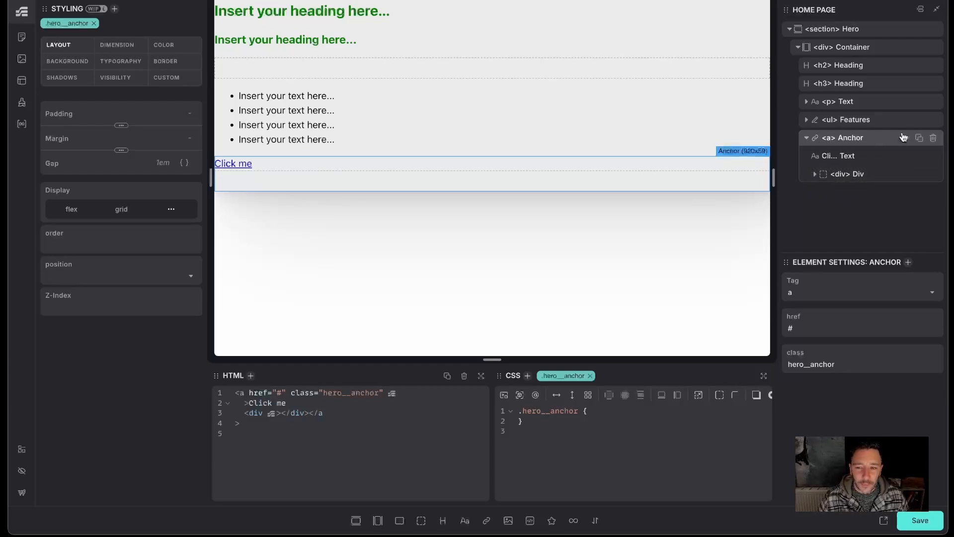
Step: Delete the anchor from the container and add a new div named Button below the Hero section
{"action": "left_click", "coordinate": [934, 138]}
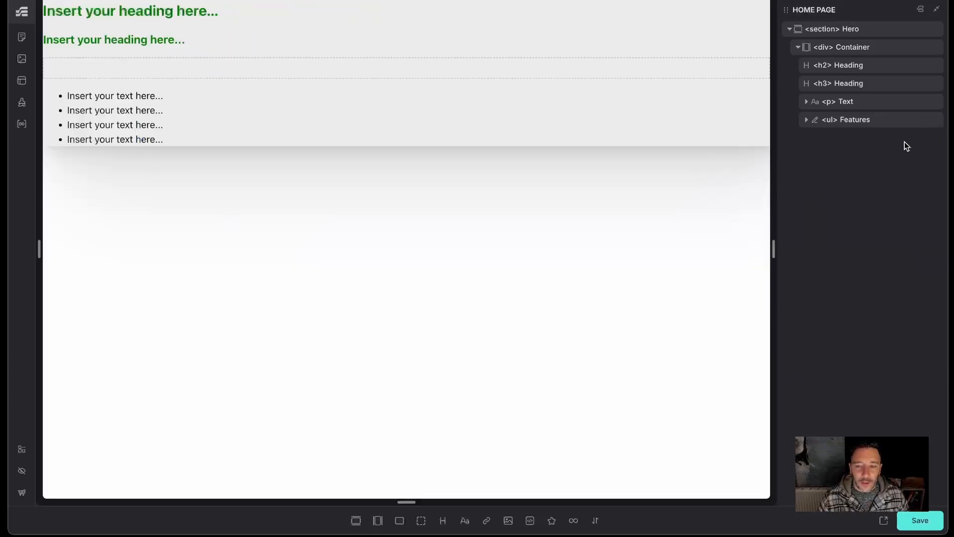
{"action": "left_click", "coordinate": [421, 520]}
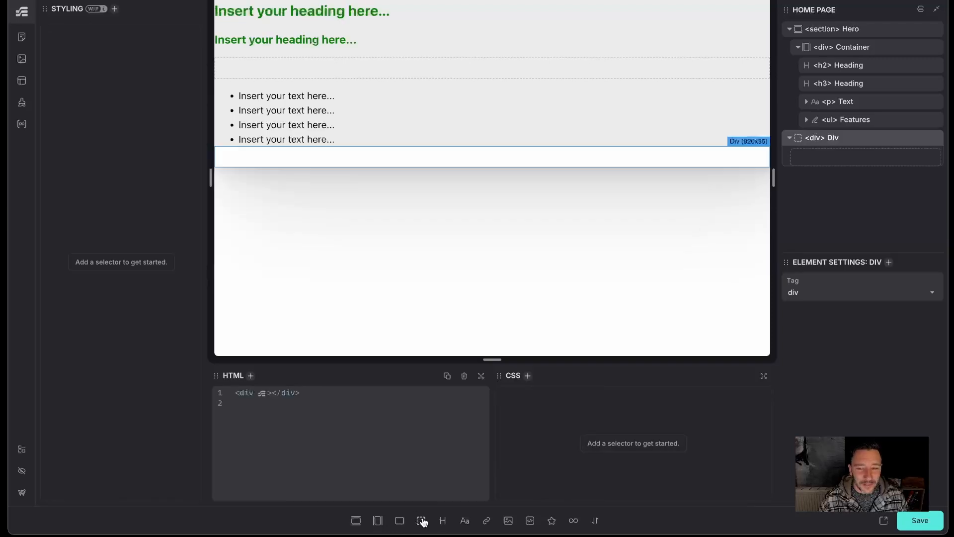
{"action": "double_click", "coordinate": [832, 137]}
{"action": "type", "text": "Button"}
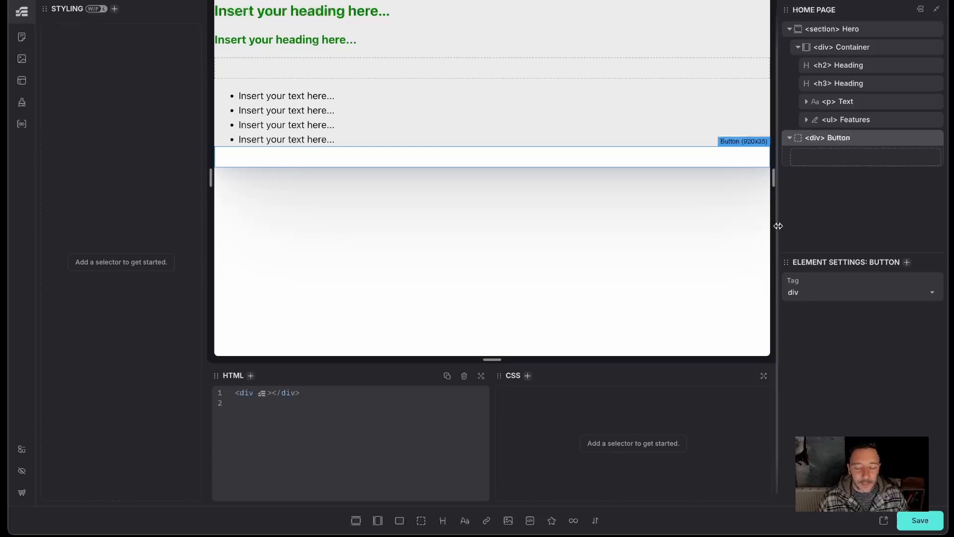
Step: Insert an SVG and a text element inside the Button div and rename the text element "click here"
{"action": "left_click", "coordinate": [552, 520]}
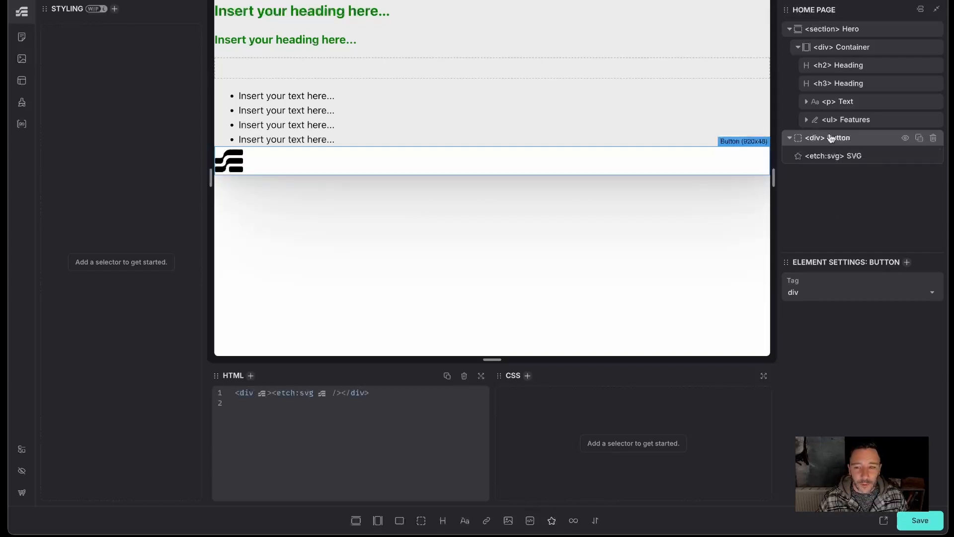
{"action": "left_click", "coordinate": [857, 157]}
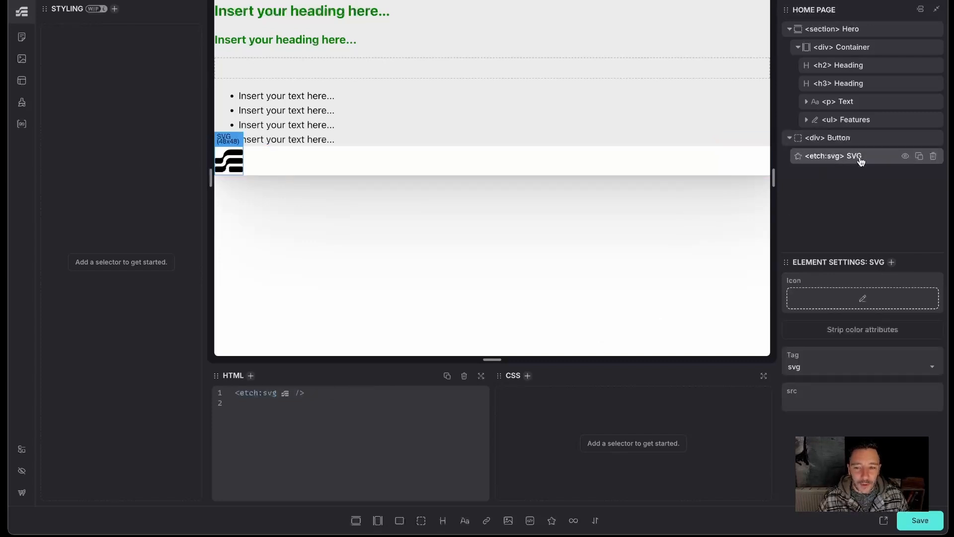
{"action": "left_click", "coordinate": [464, 520]}
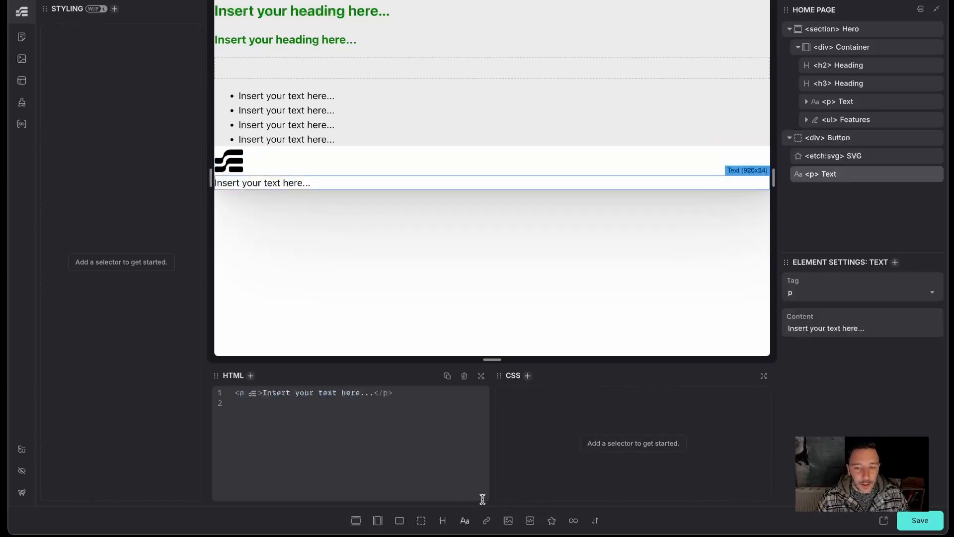
{"action": "double_click", "coordinate": [833, 177]}
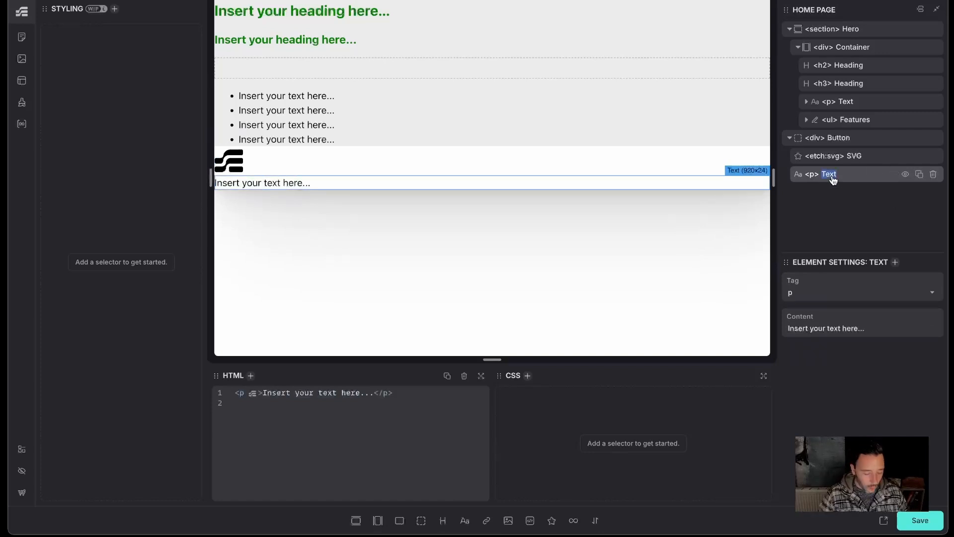
{"action": "type", "text": "click"}
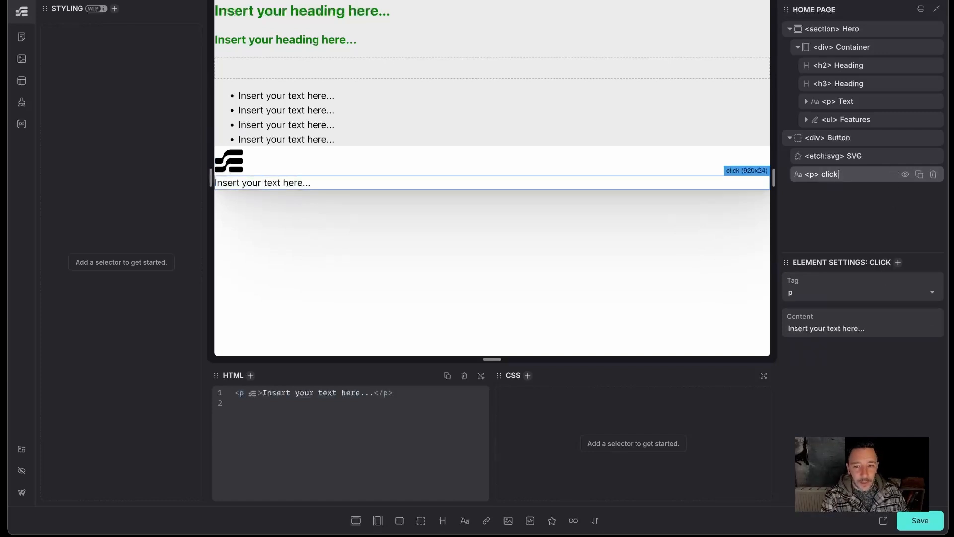
{"action": "type", "text": " here"}
{"action": "key", "text": "Return"}
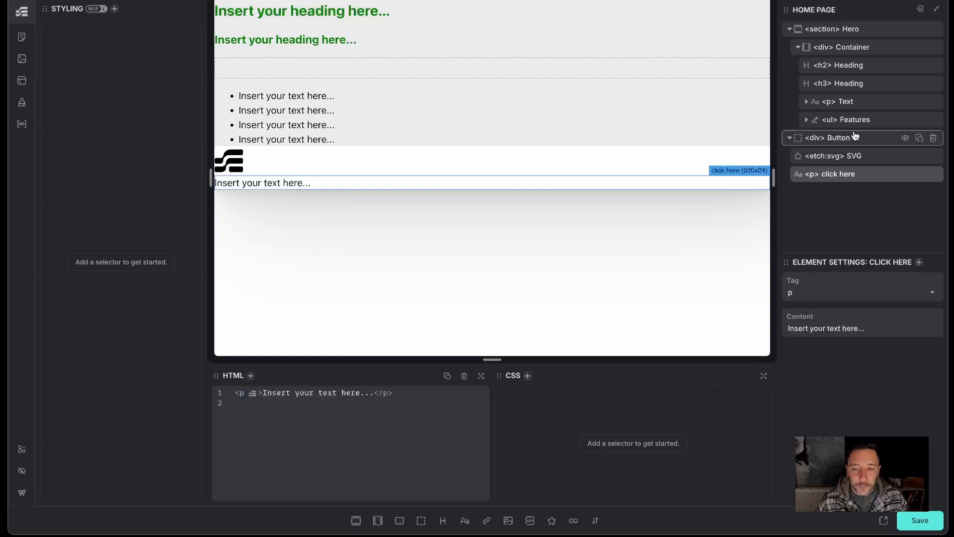
Step: Create BEM classes for the Button div and its children, and allow the site clipboard access
{"action": "left_click", "coordinate": [855, 137]}
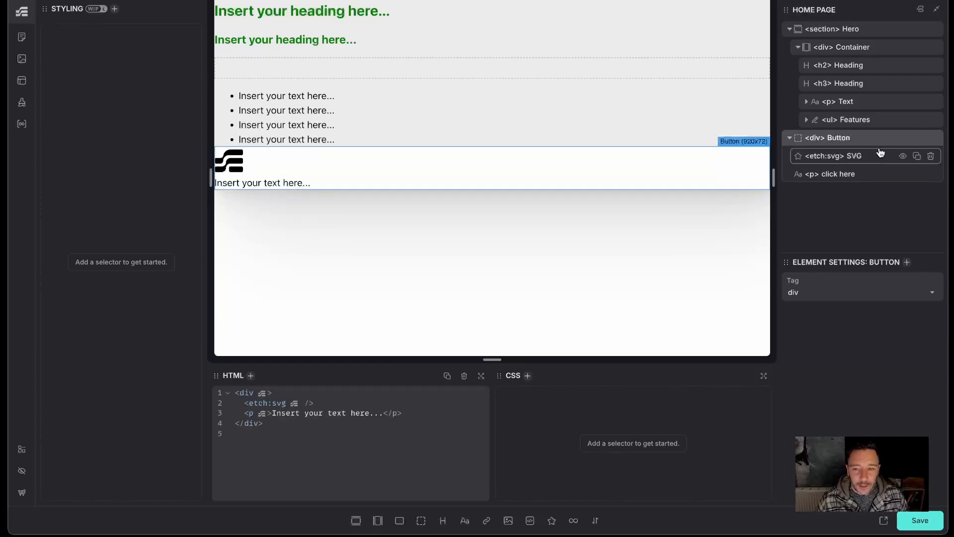
{"action": "right_click", "coordinate": [852, 139]}
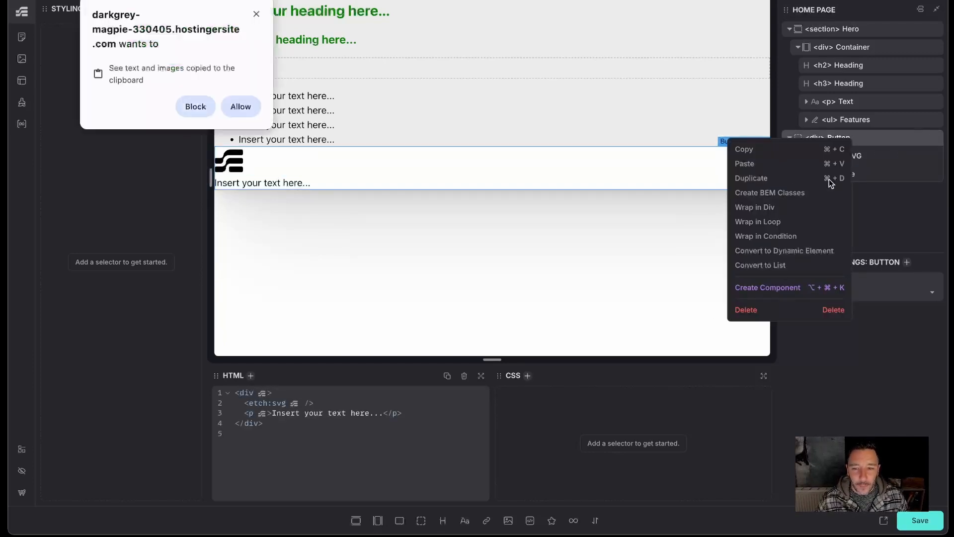
{"action": "left_click", "coordinate": [770, 193]}
{"action": "left_click", "coordinate": [241, 107]}
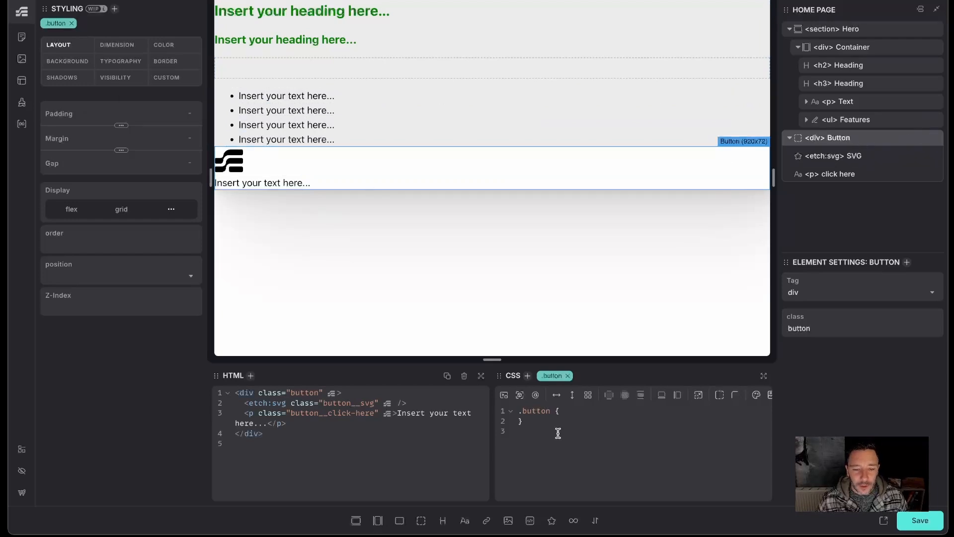
Step: Lay out the .button class as a flex row with its items aligned to the center
{"action": "left_click", "coordinate": [556, 394]}
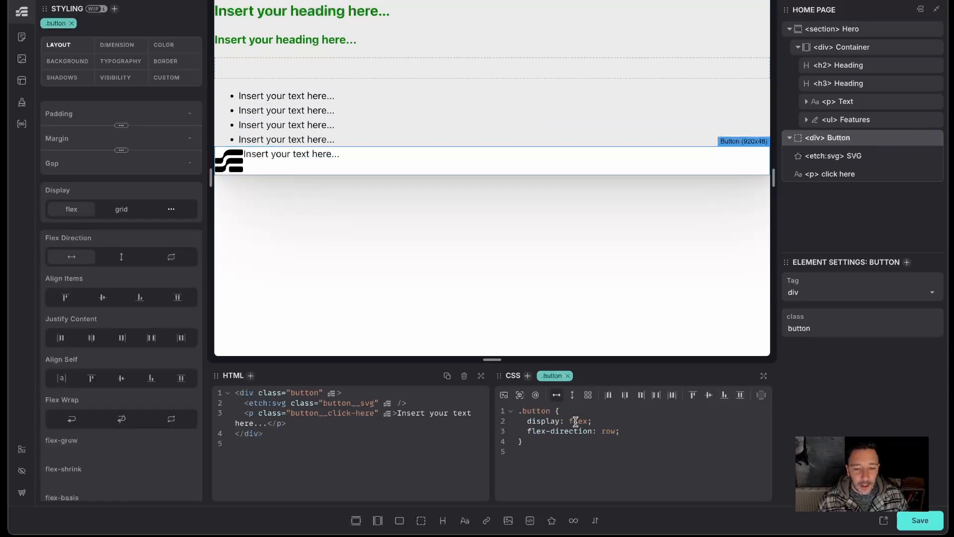
{"action": "left_click", "coordinate": [841, 158]}
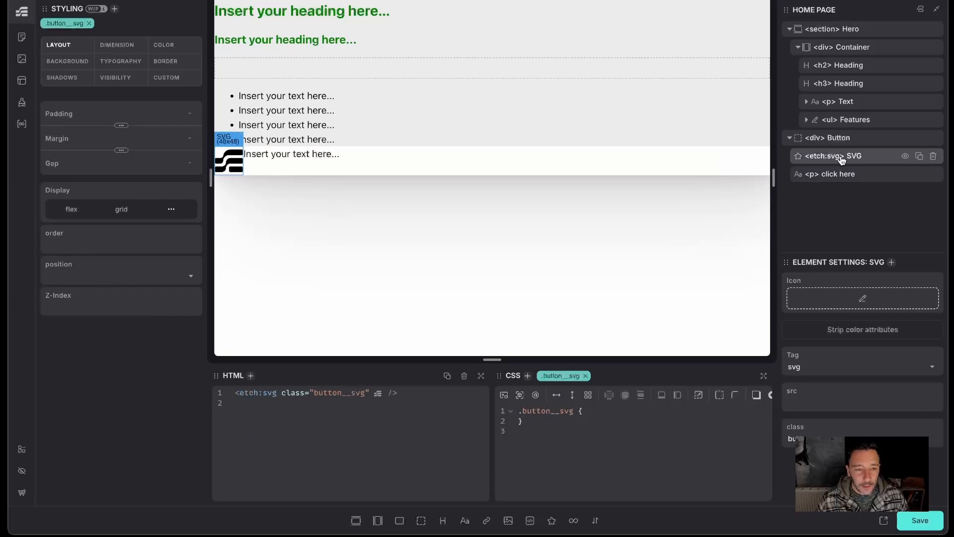
{"action": "left_click", "coordinate": [846, 138]}
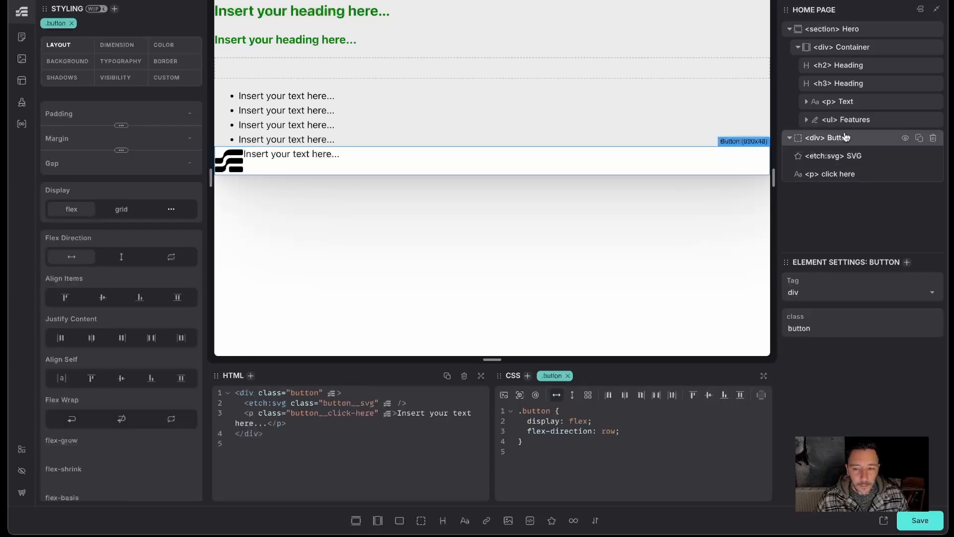
{"action": "left_click", "coordinate": [709, 395]}
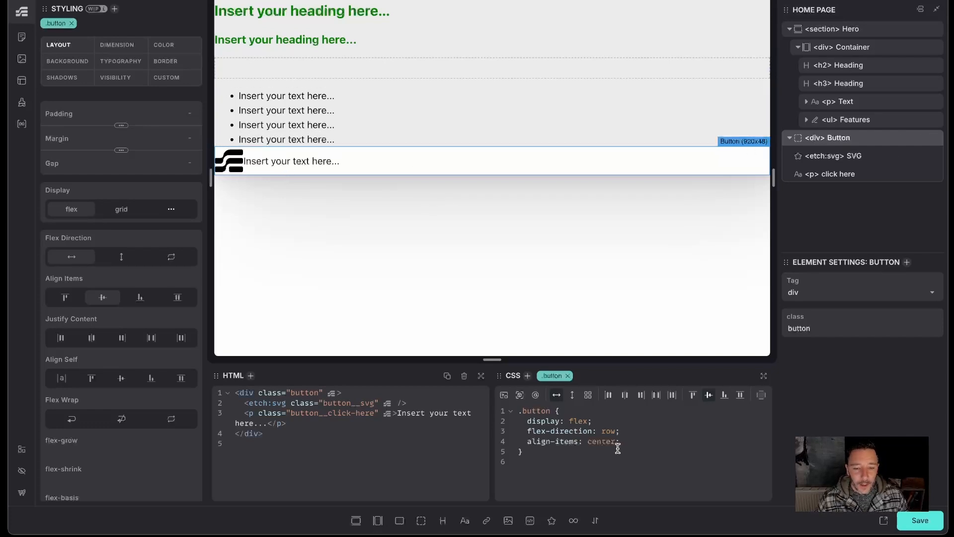
Step: Give the .button class a width of 10rem, a blue background and white text color in its CSS
{"action": "left_click", "coordinate": [637, 443]}
{"action": "type", "text": "width: "}
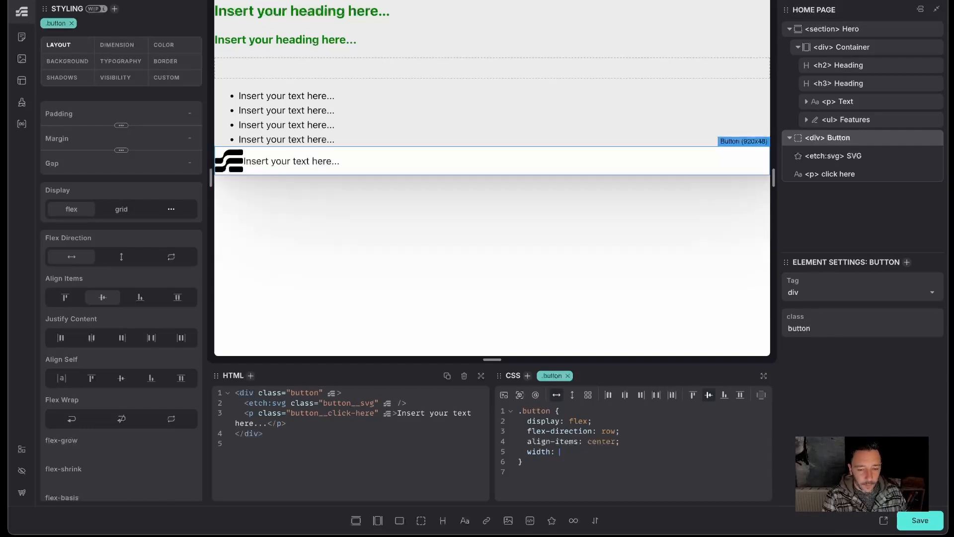
{"action": "type", "text": "10rem;"}
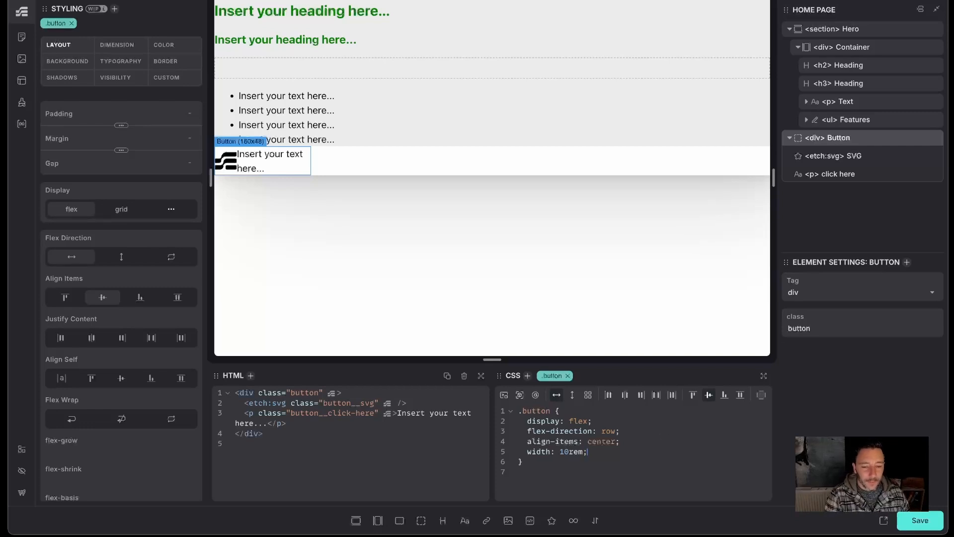
{"action": "key", "text": "Return"}
{"action": "type", "text": "backhround:"}
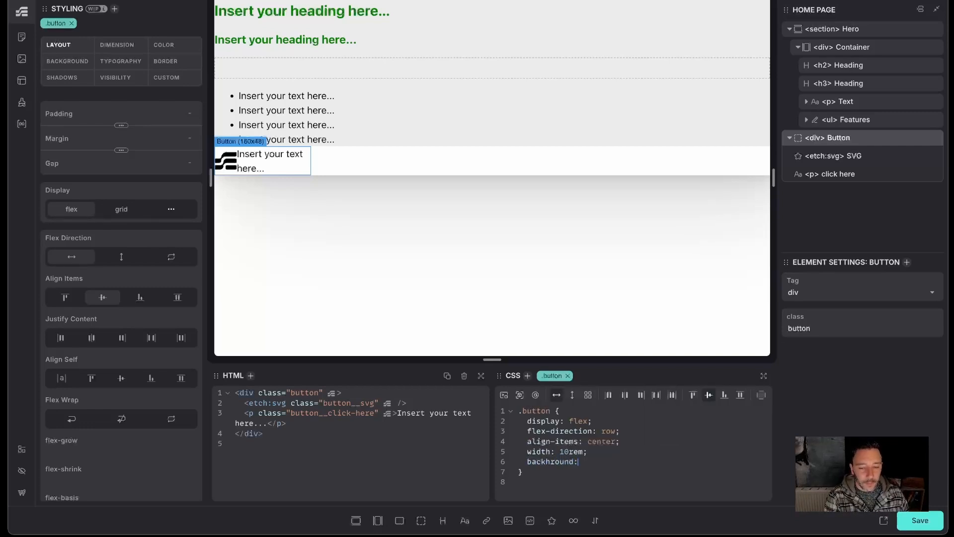
{"action": "type", "text": "blue;"}
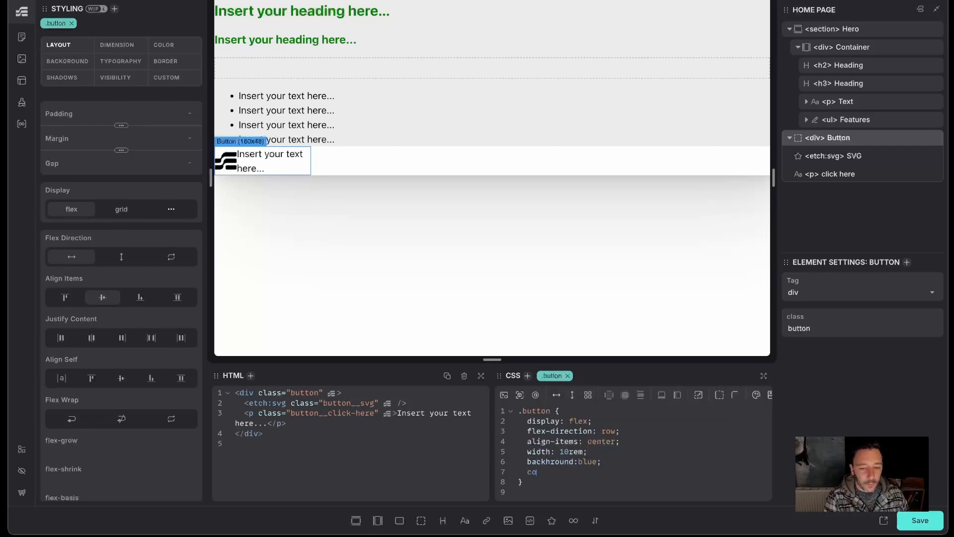
{"action": "key", "text": "Return"}
{"action": "type", "text": "color: white"}
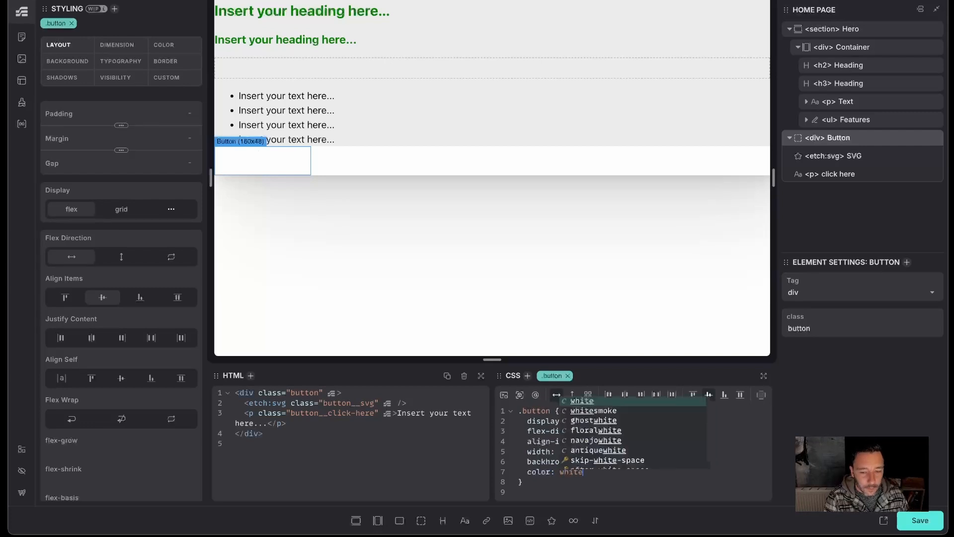
{"action": "type", "text": ";"}
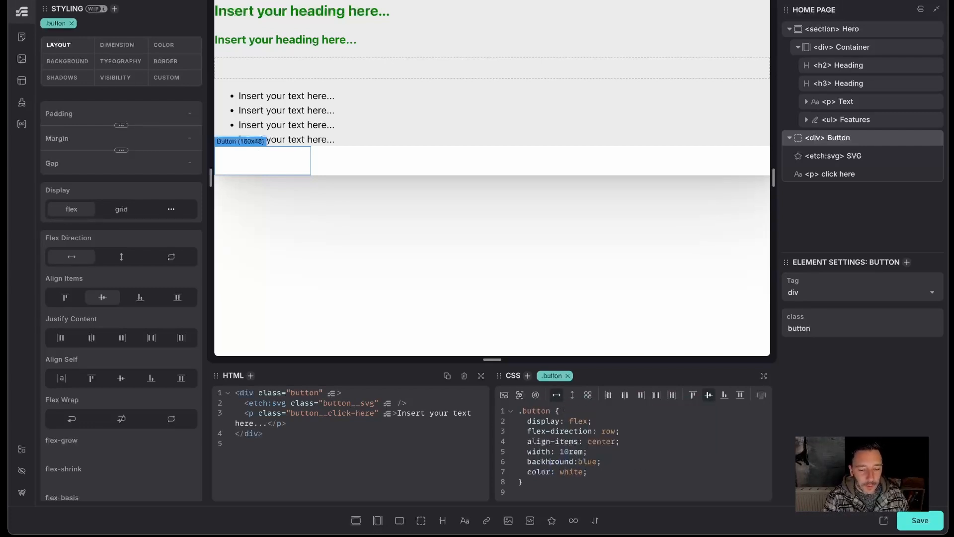
{"action": "left_click", "coordinate": [550, 461]}
{"action": "key", "text": "BackSpace"}
{"action": "type", "text": "g"}
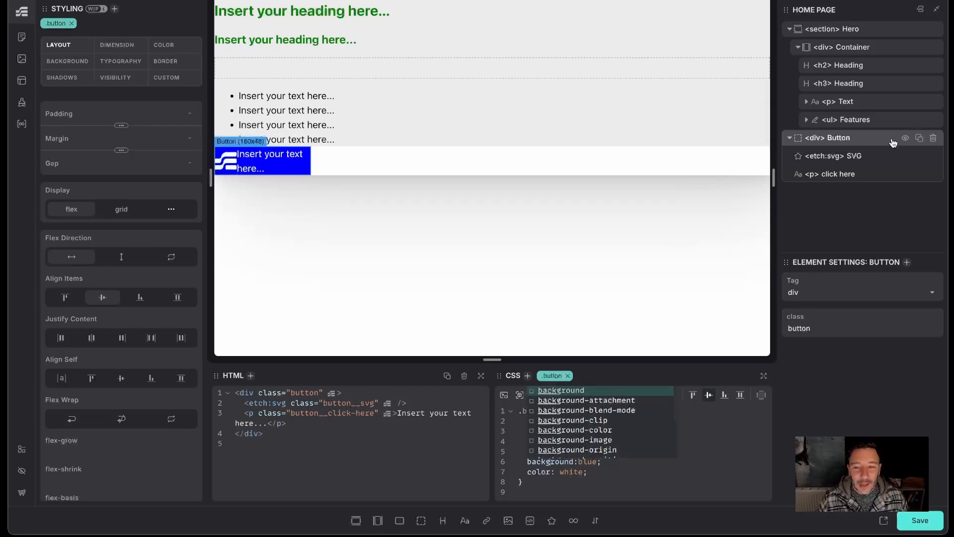
Step: Change the HTML tag of the Button div to button
{"action": "left_click", "coordinate": [845, 142]}
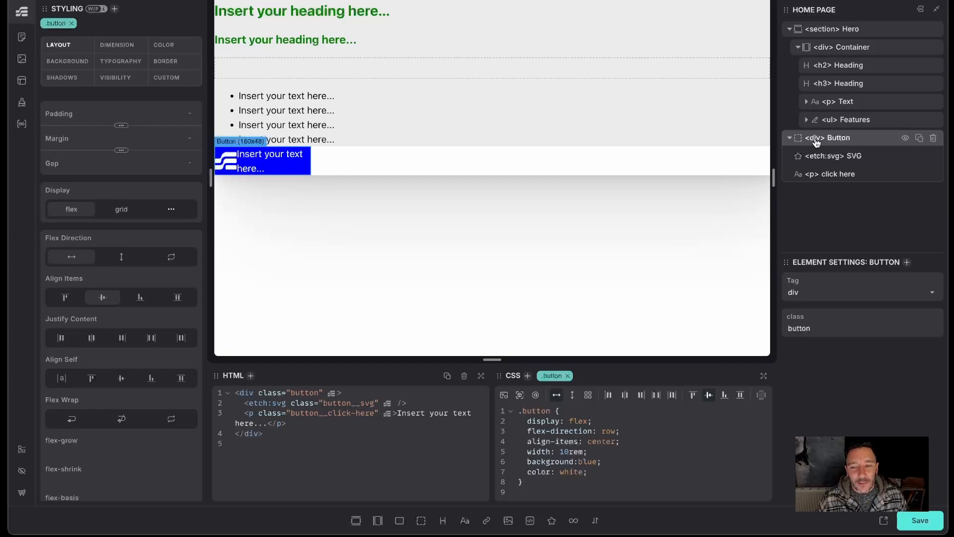
{"action": "left_click", "coordinate": [830, 294]}
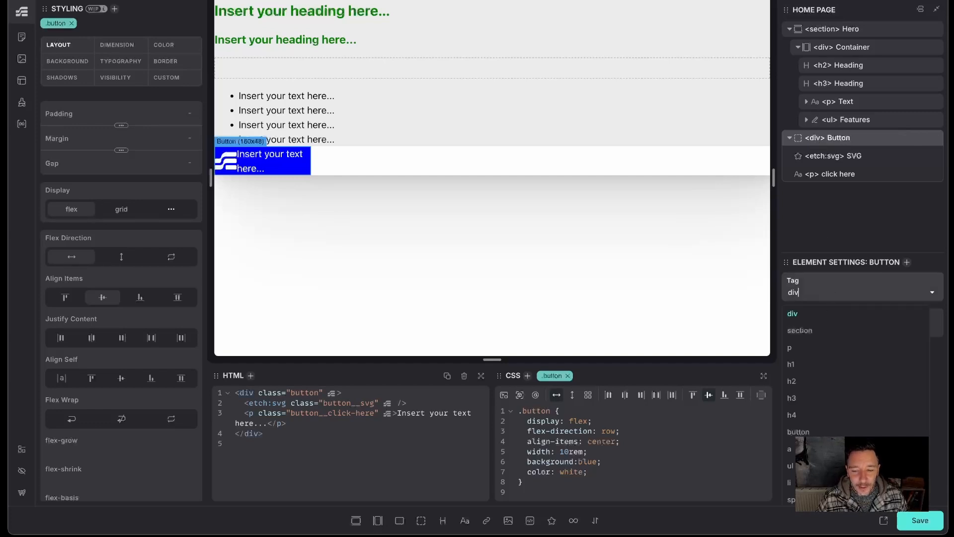
{"action": "left_click", "coordinate": [802, 433]}
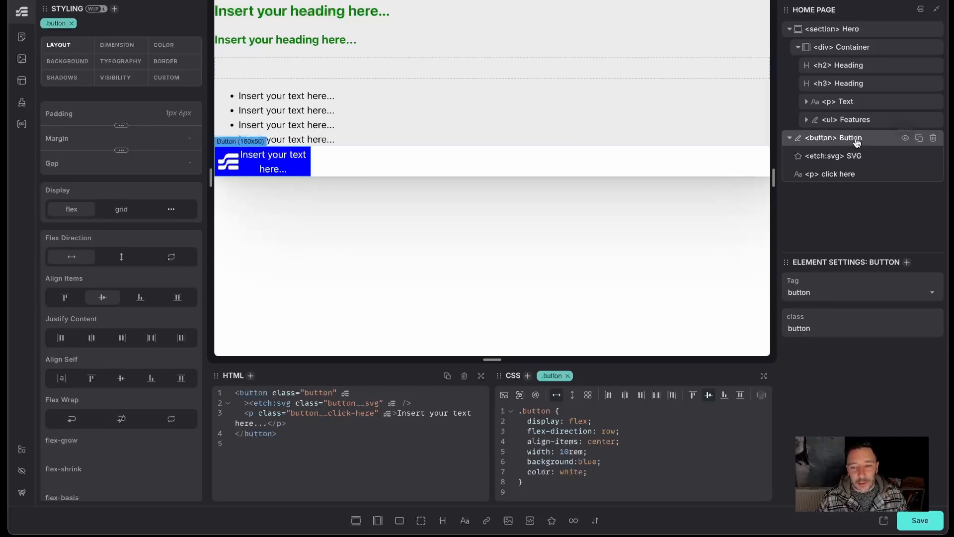
Step: Insert an anchor inside the Button element and show its children in the structure tree
{"action": "left_click", "coordinate": [790, 139]}
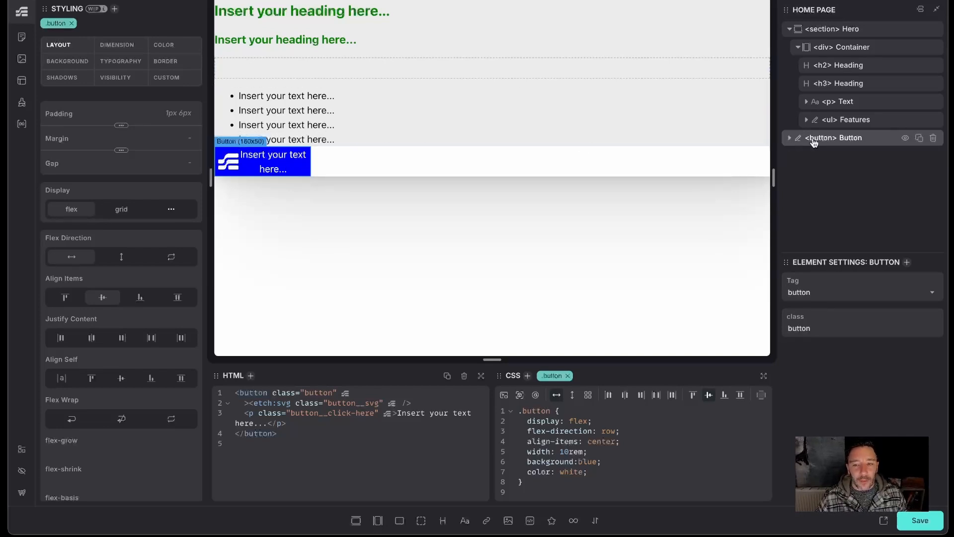
{"action": "left_click", "coordinate": [487, 522]}
{"action": "left_click", "coordinate": [789, 138]}
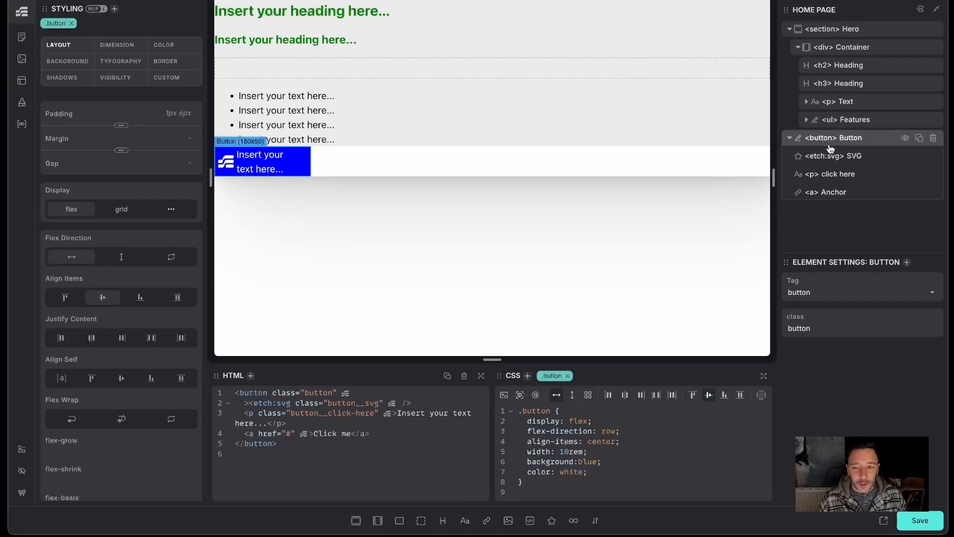
Step: Move the Anchor out of the Button element to the end of the Hero's Container, directly after Features, and reselect the Button
{"action": "left_click_drag", "start_coordinate": [830, 192], "coordinate": [815, 138]}
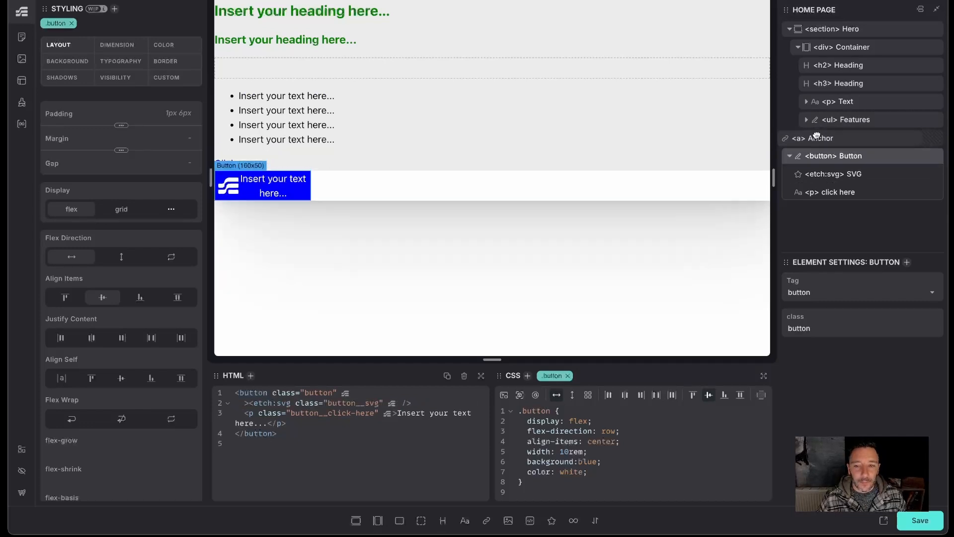
{"action": "left_click", "coordinate": [790, 157]}
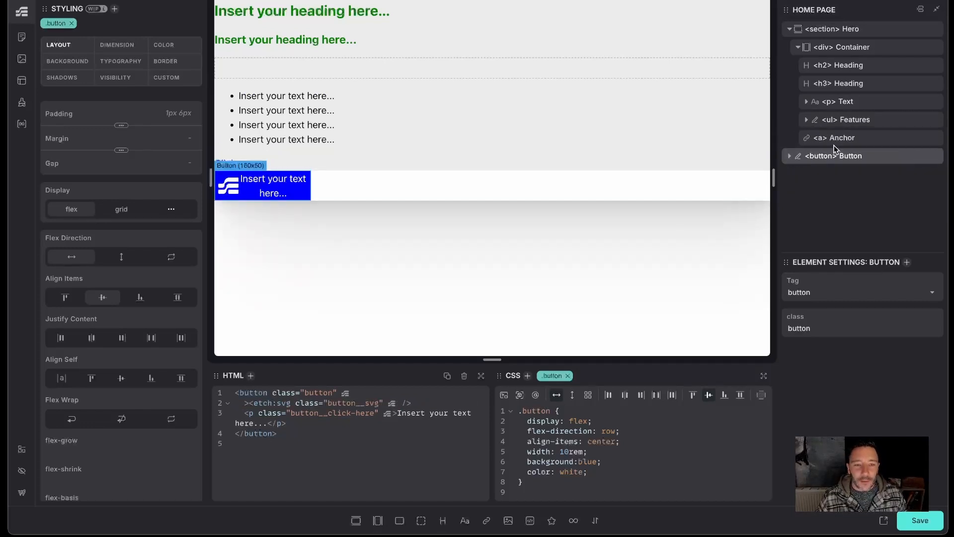
{"action": "left_click", "coordinate": [838, 144]}
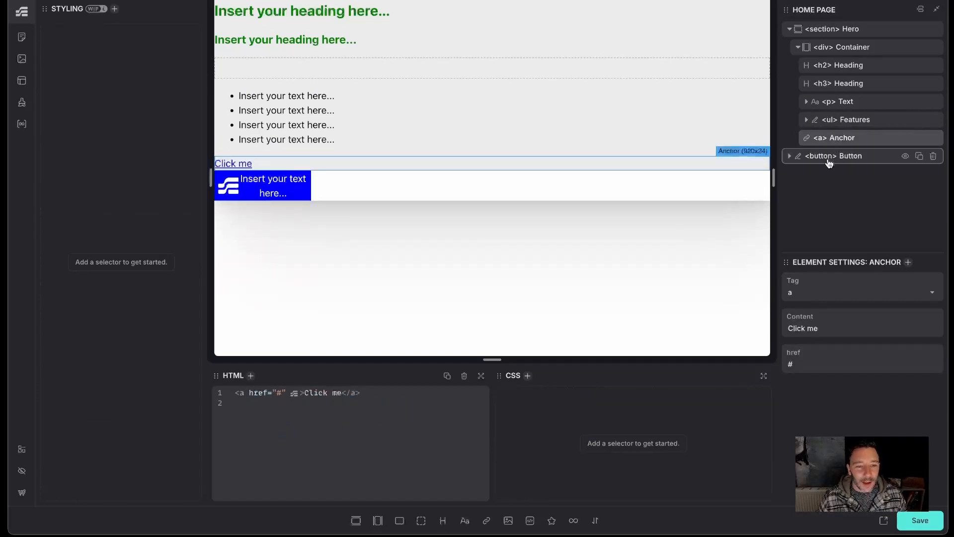
{"action": "left_click", "coordinate": [826, 157]}
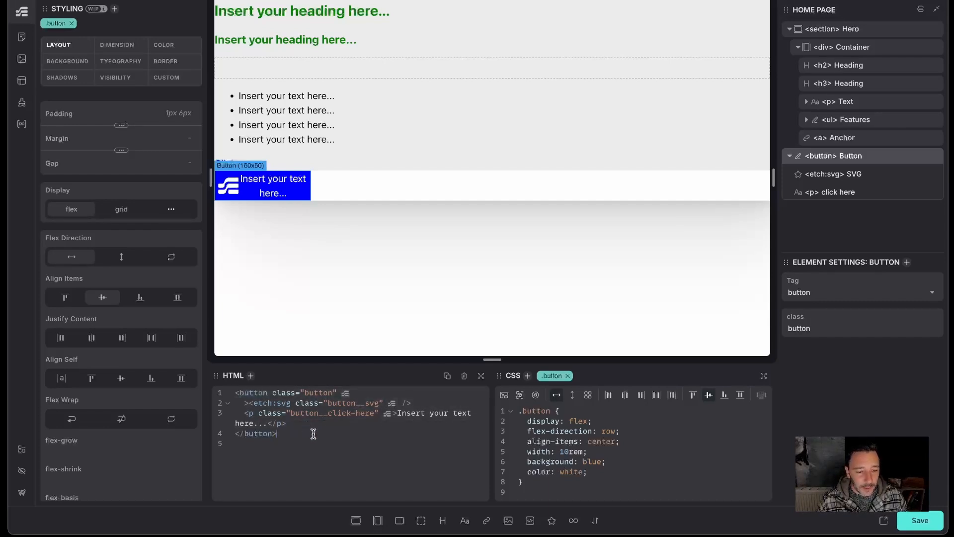
{"action": "left_click", "coordinate": [360, 443]}
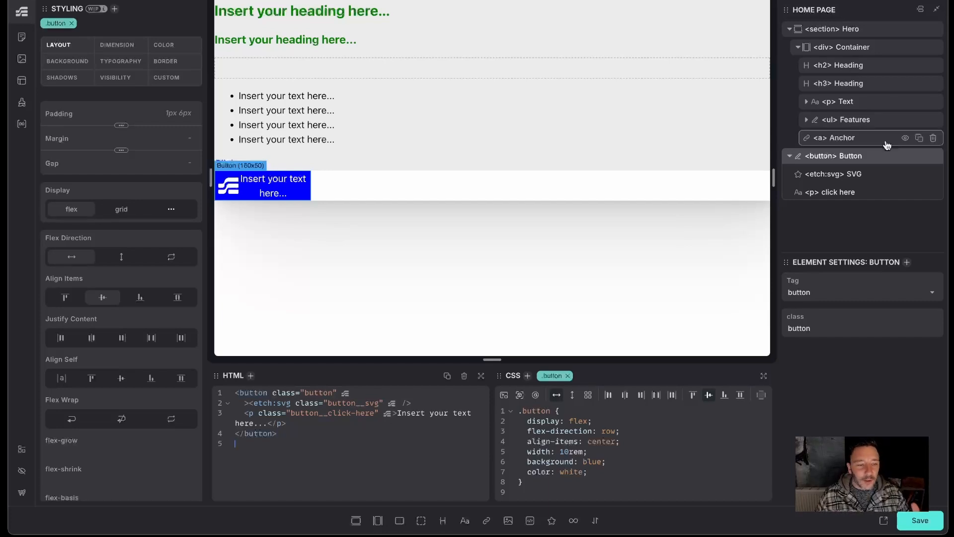
Step: Hide the Style Inputs panel, keeping the HTML and CSS editors in view
{"action": "left_click", "coordinate": [22, 449]}
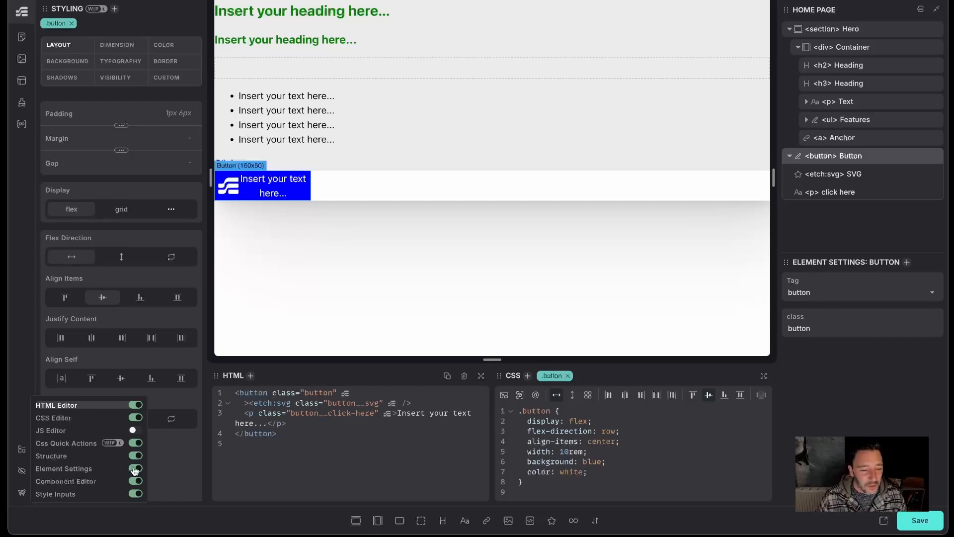
{"action": "left_click", "coordinate": [135, 494]}
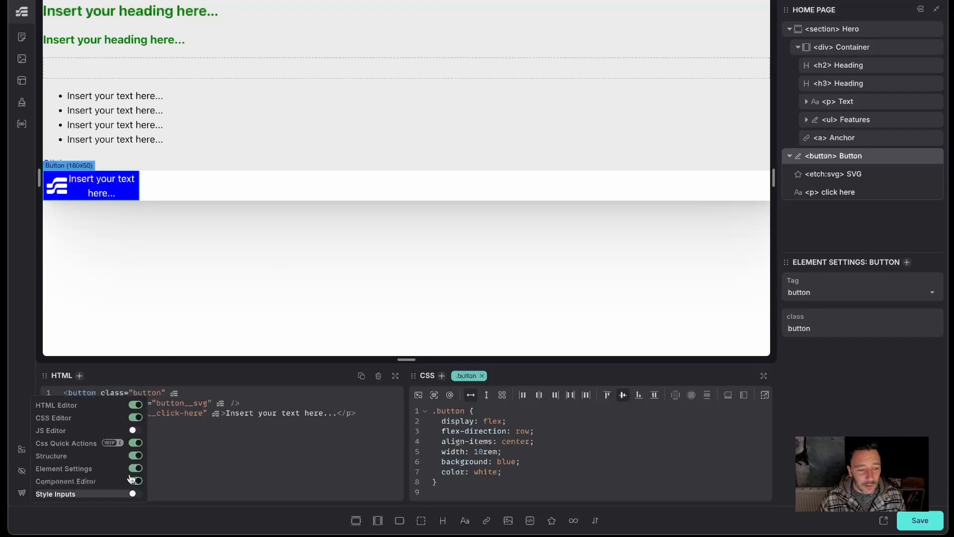
{"action": "left_click", "coordinate": [256, 448]}
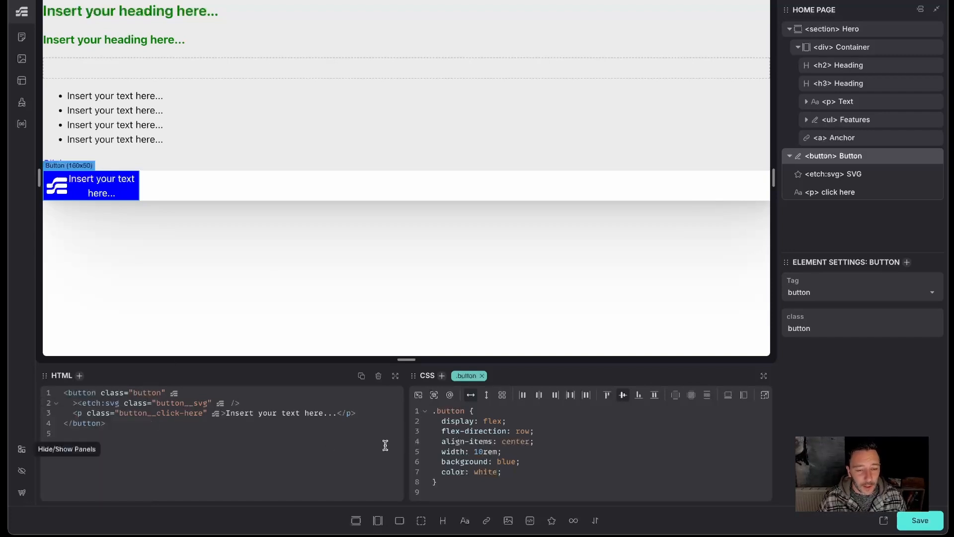